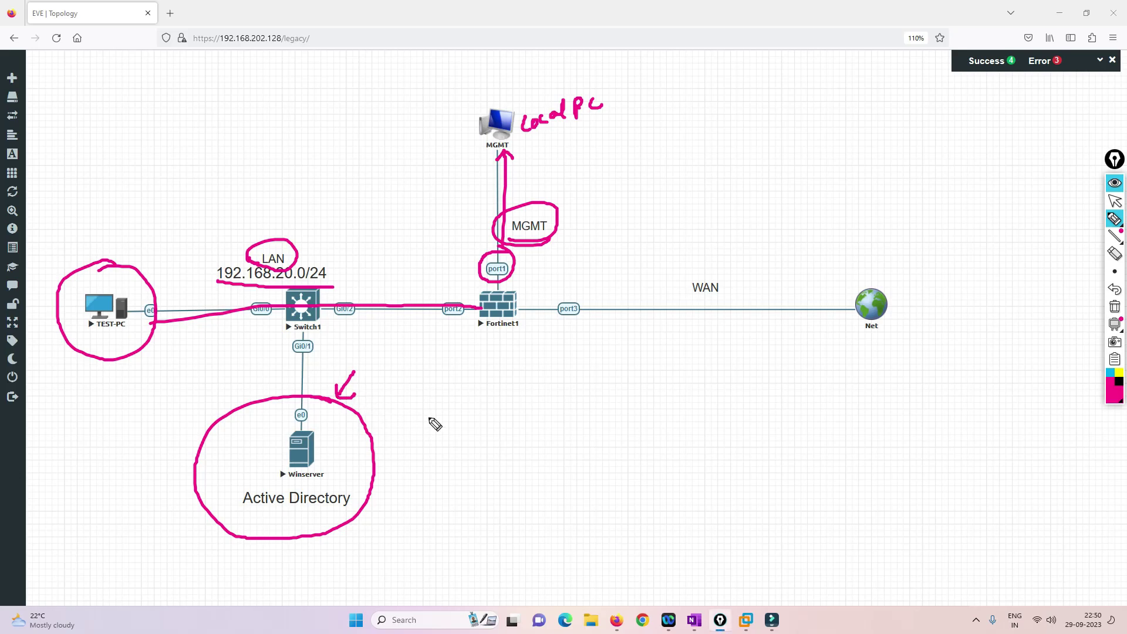
Trace the WAN link from the firewall to Net, circle the WAN label, and annotate the firewall with an arrow and "FW"
mouse_move(521, 310)
mouse_down()
mouse_move(655, 312)
mouse_move(684, 271)
mouse_move(682, 295)
mouse_up()
drag(646, 312, 849, 315)
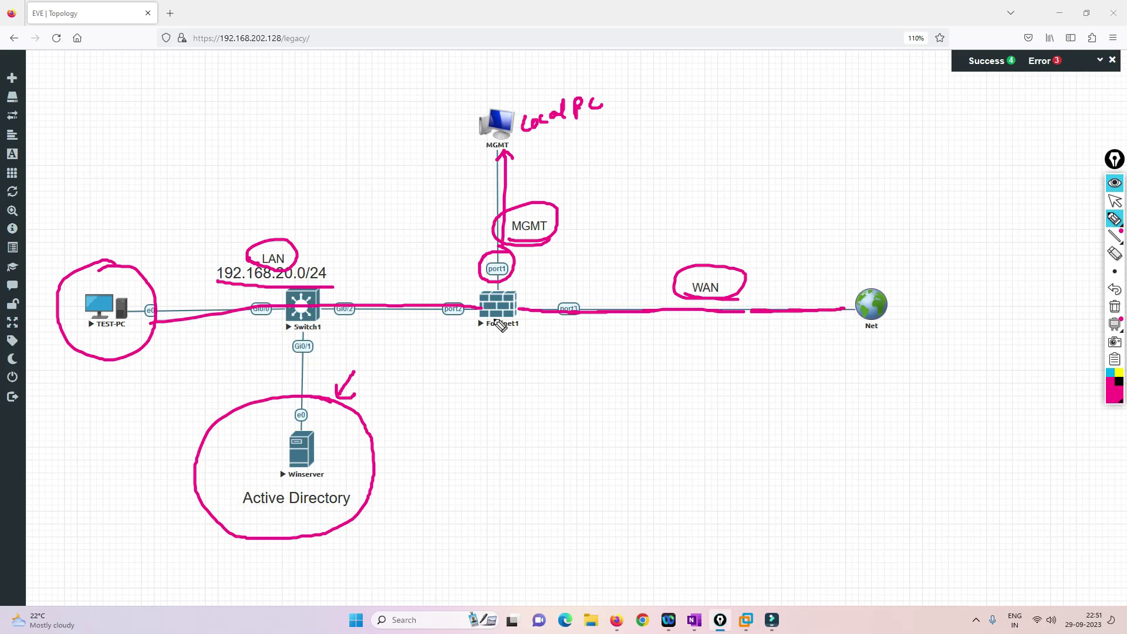
drag(503, 329, 492, 343)
mouse_move(496, 385)
mouse_down()
mouse_move(510, 359)
mouse_move(507, 371)
mouse_move(531, 359)
mouse_up()
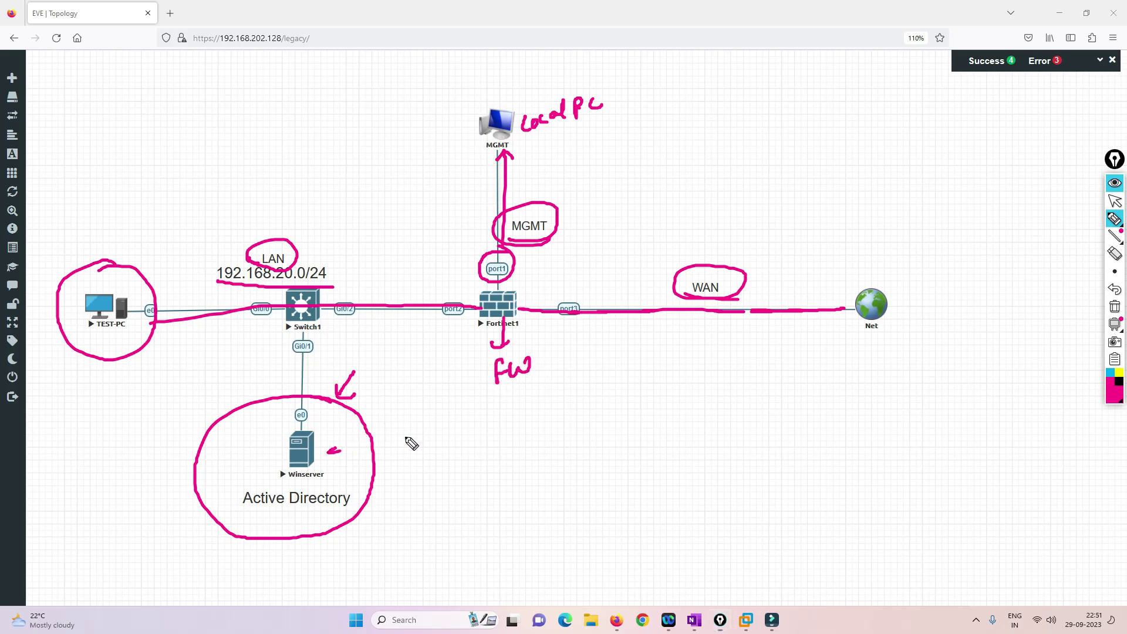
Draw an arrow pointing to the Winserver node and label it "AD" by hand
drag(414, 434, 329, 452)
mouse_move(426, 438)
mouse_down()
mouse_move(438, 421)
mouse_move(448, 433)
mouse_up()
mouse_move(451, 417)
mouse_down()
mouse_move(453, 436)
mouse_move(461, 429)
mouse_up()
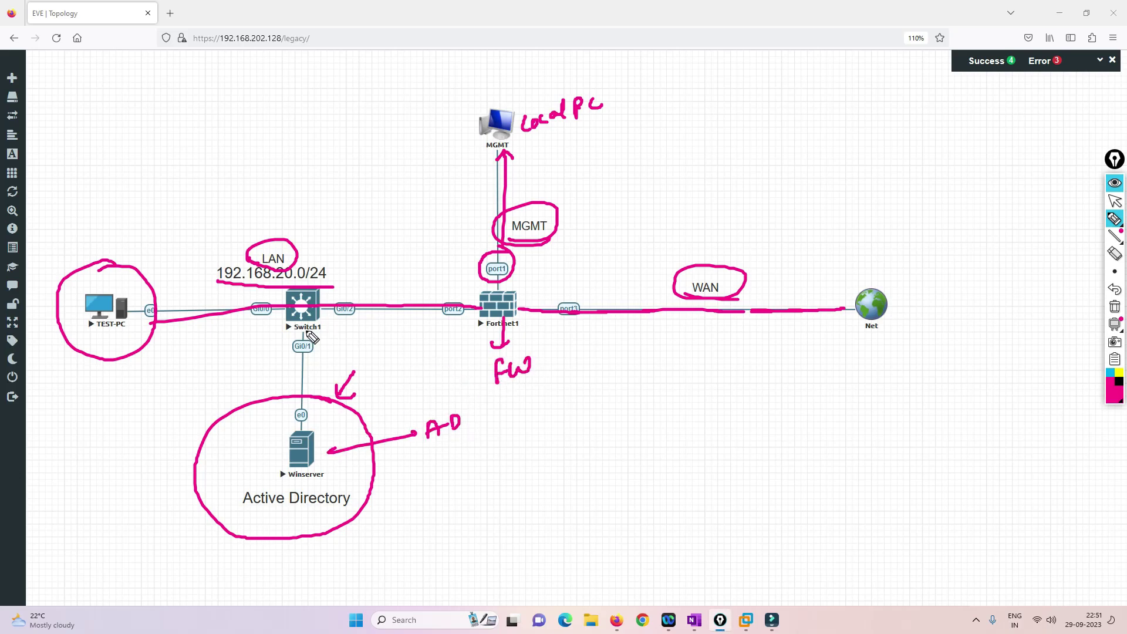
Mark the TEST-PC and the firewall with pointing arrows and circle the Net cloud on the topology
mouse_move(139, 230)
mouse_down()
mouse_move(122, 254)
mouse_move(140, 249)
mouse_up()
drag(887, 272, 885, 323)
drag(856, 264, 885, 325)
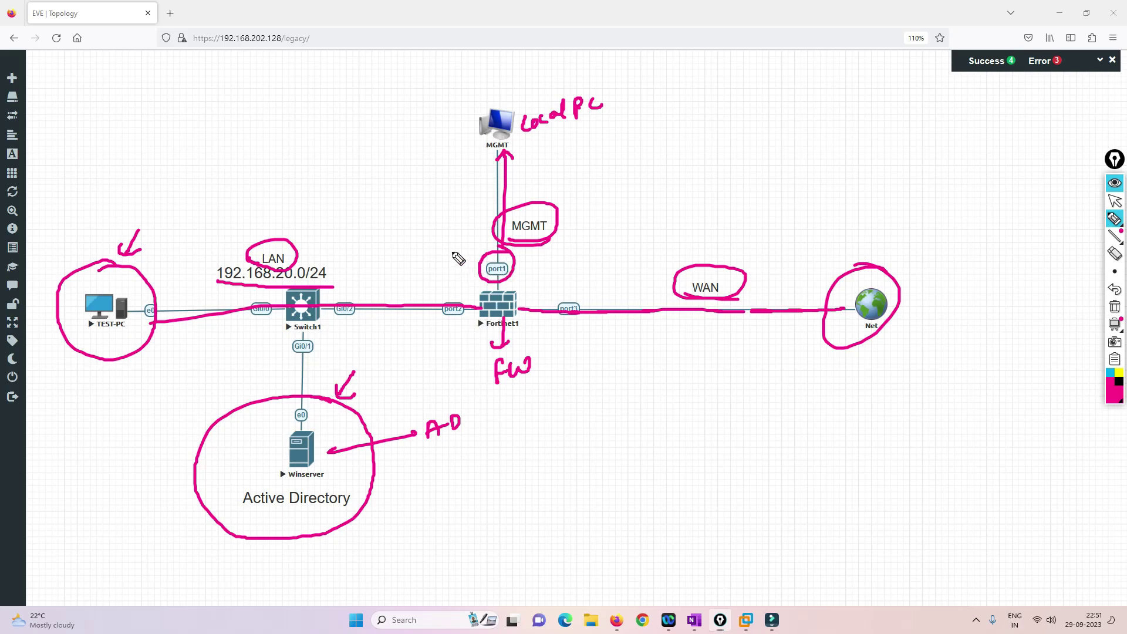
drag(451, 252, 475, 287)
Draw several strokes and arrows radiating outward from the Winserver node
drag(320, 433, 383, 407)
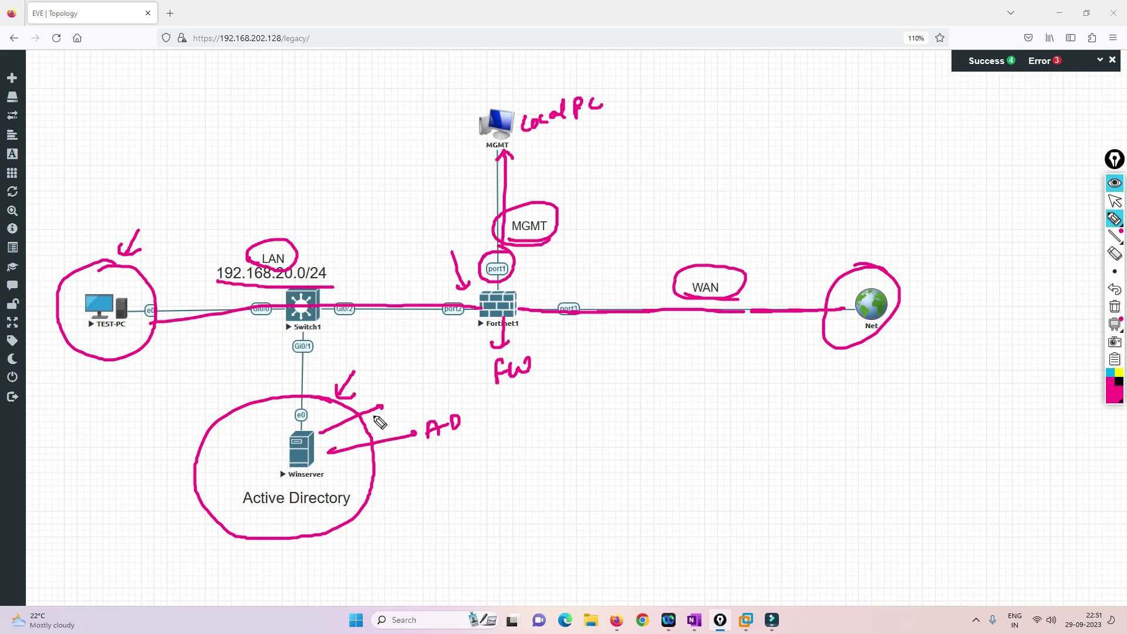
mouse_move(272, 433)
mouse_down()
mouse_move(193, 450)
mouse_move(212, 451)
mouse_up()
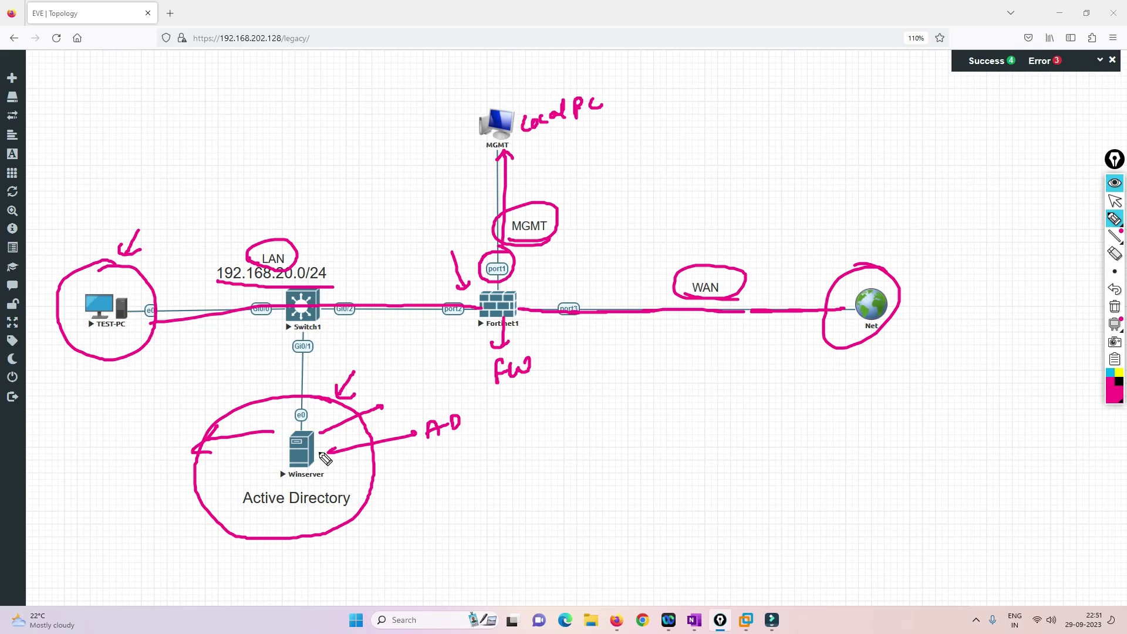
mouse_move(294, 430)
mouse_down()
mouse_move(276, 369)
mouse_move(282, 375)
mouse_up()
mouse_move(285, 449)
mouse_down()
mouse_move(169, 494)
mouse_move(179, 492)
mouse_up()
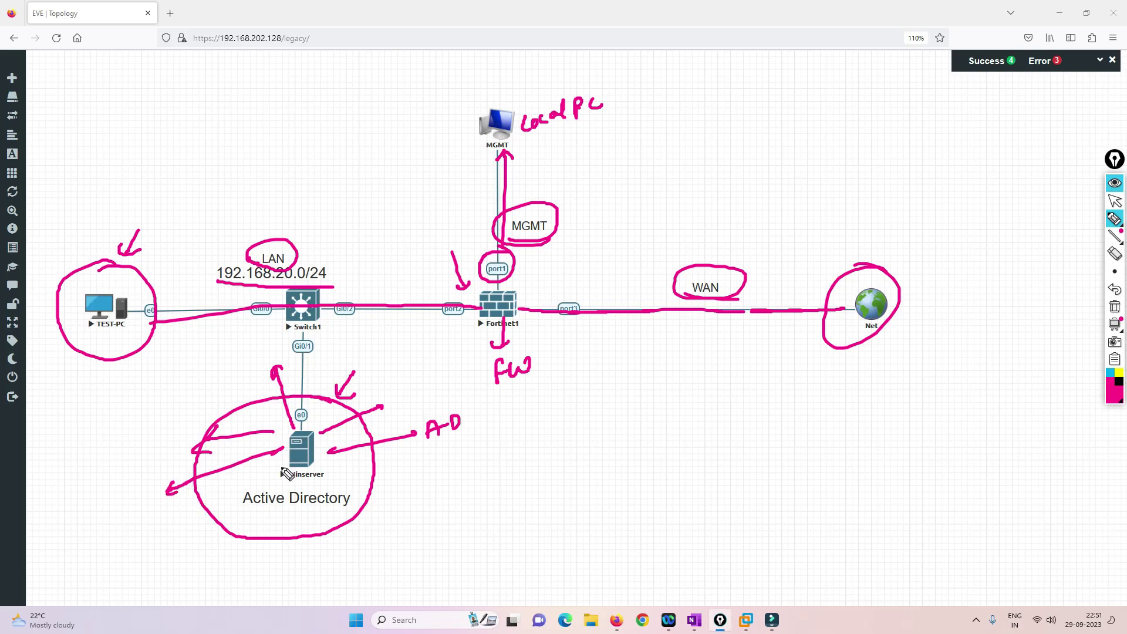
mouse_move(284, 465)
mouse_down()
mouse_move(170, 511)
mouse_move(181, 515)
mouse_up()
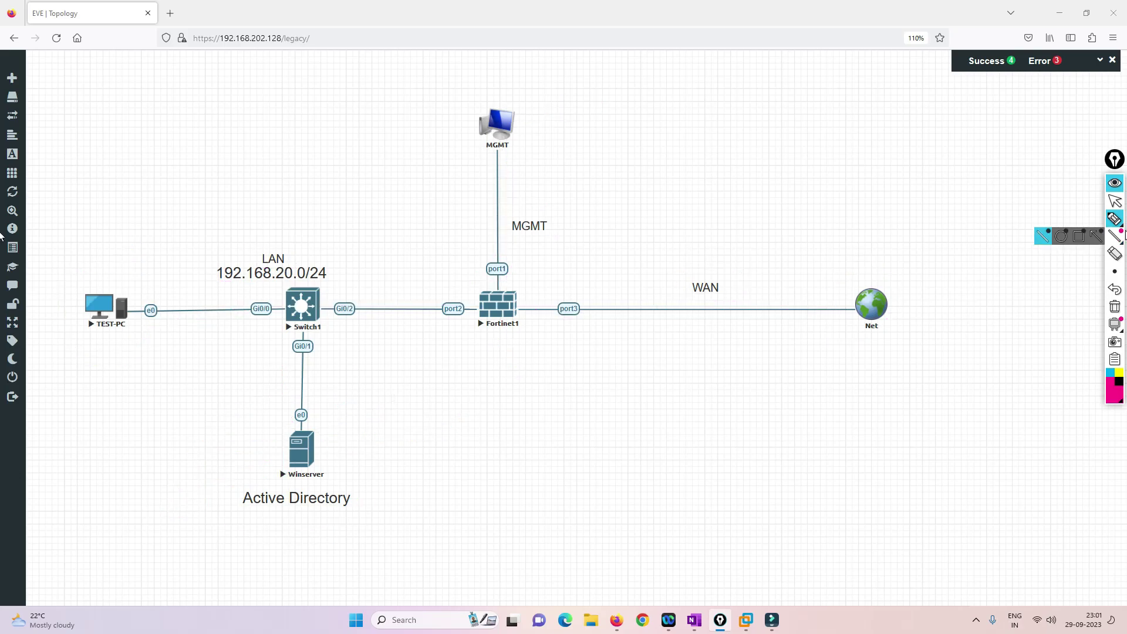
Leave drawing mode, open the Winserver console and launch Active Directory Users and Computers
click(1115, 200)
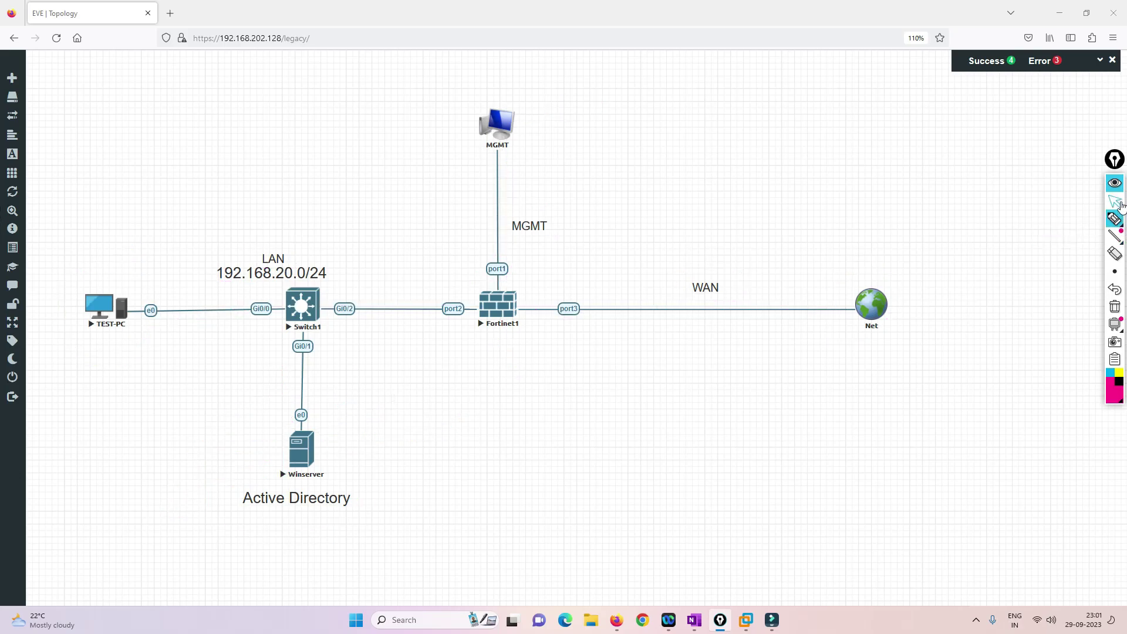
click(305, 457)
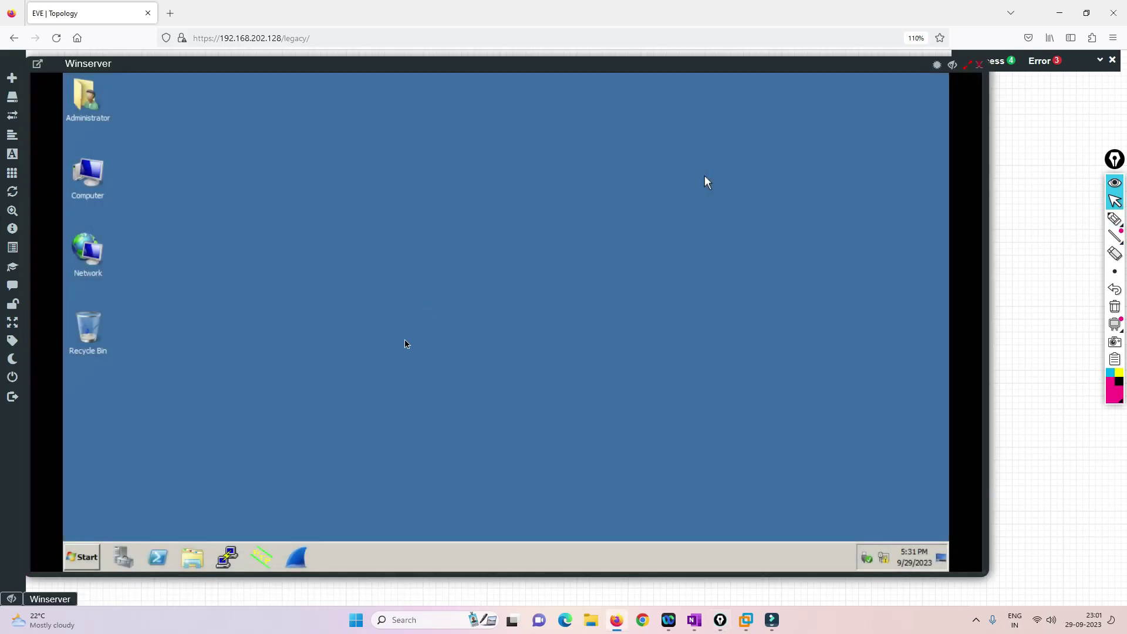
click(68, 568)
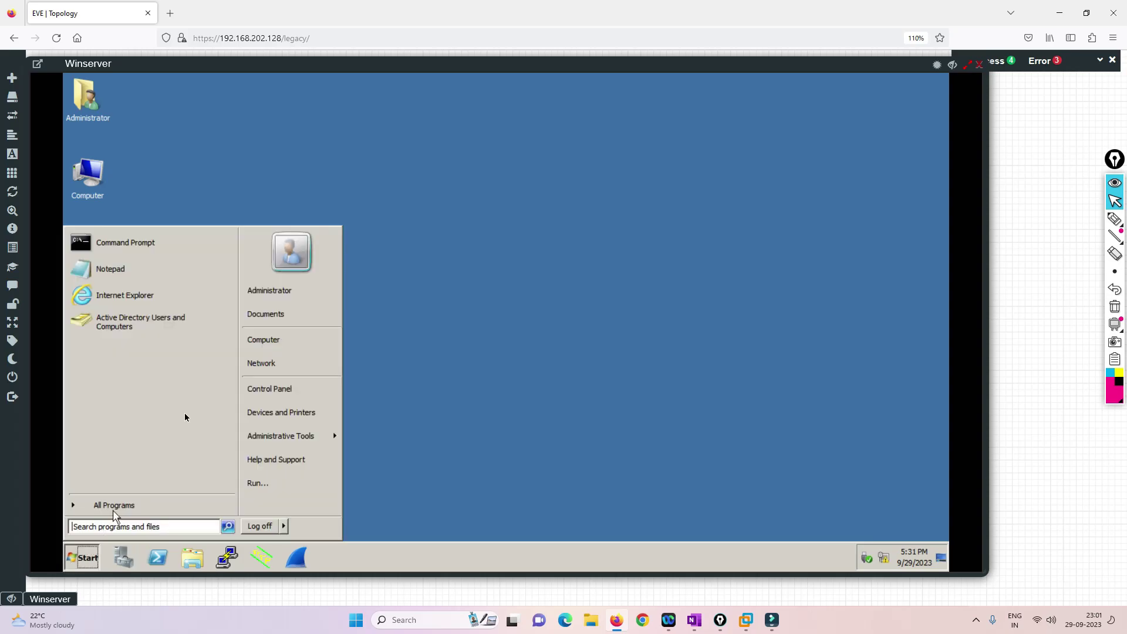
click(164, 326)
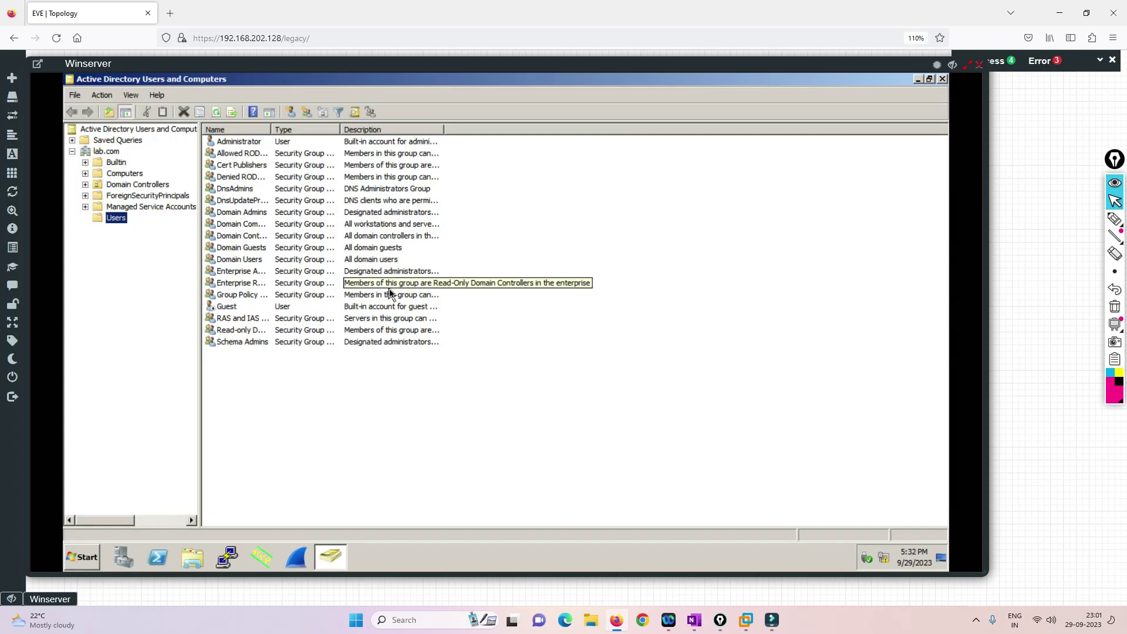
Create a global security group named IT in the Users container of lab.com
click(109, 152)
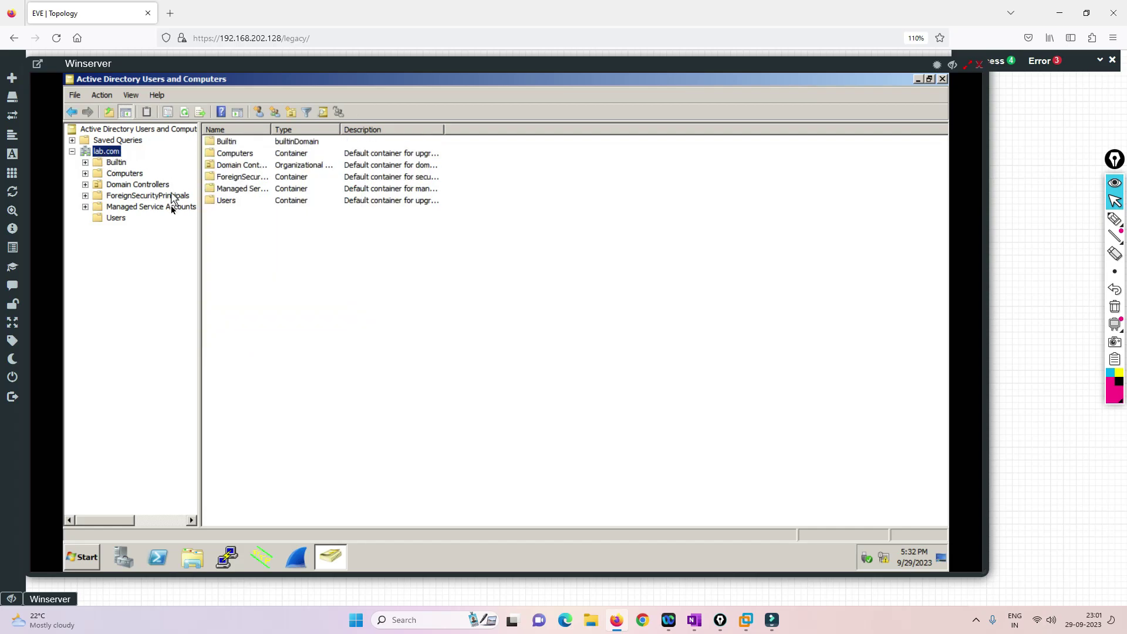
click(116, 219)
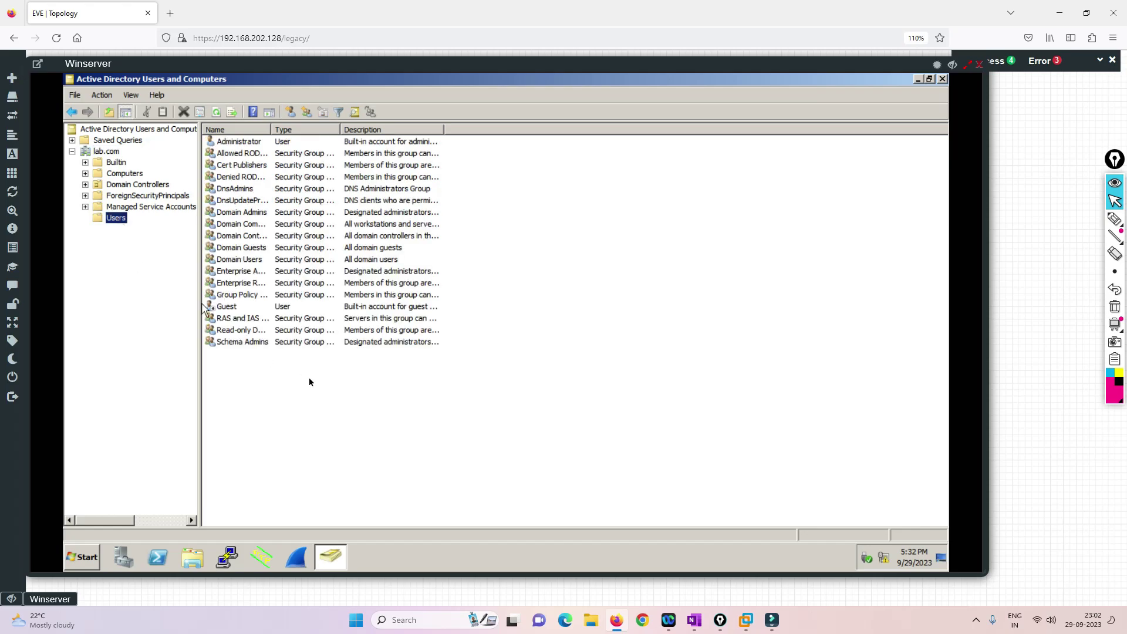
right_click(413, 398)
mouse_move(461, 268)
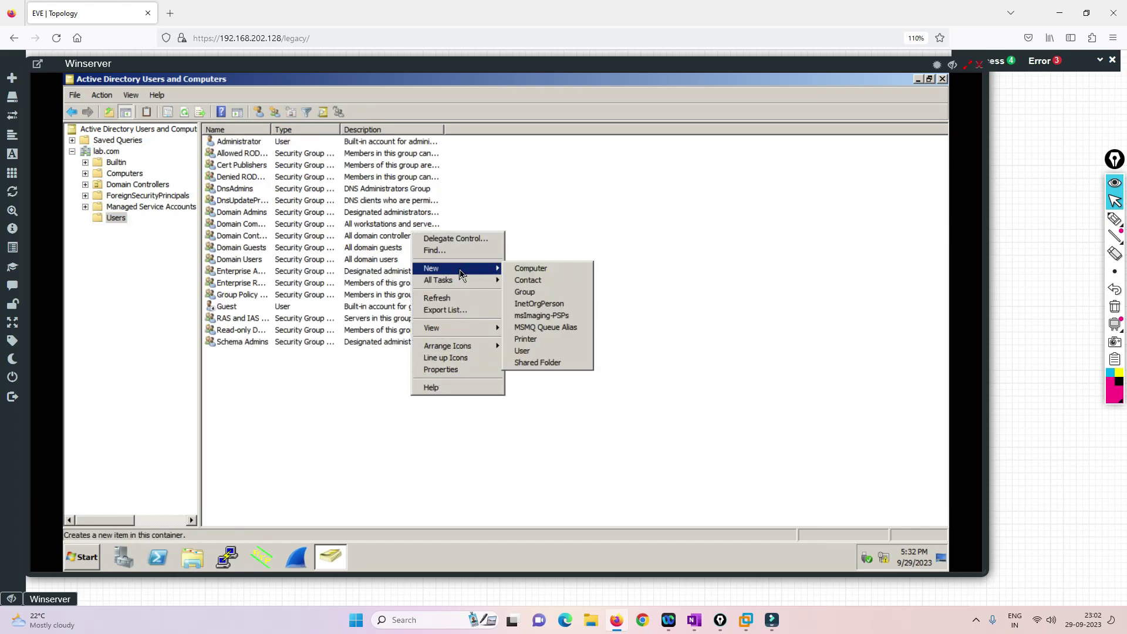
click(529, 294)
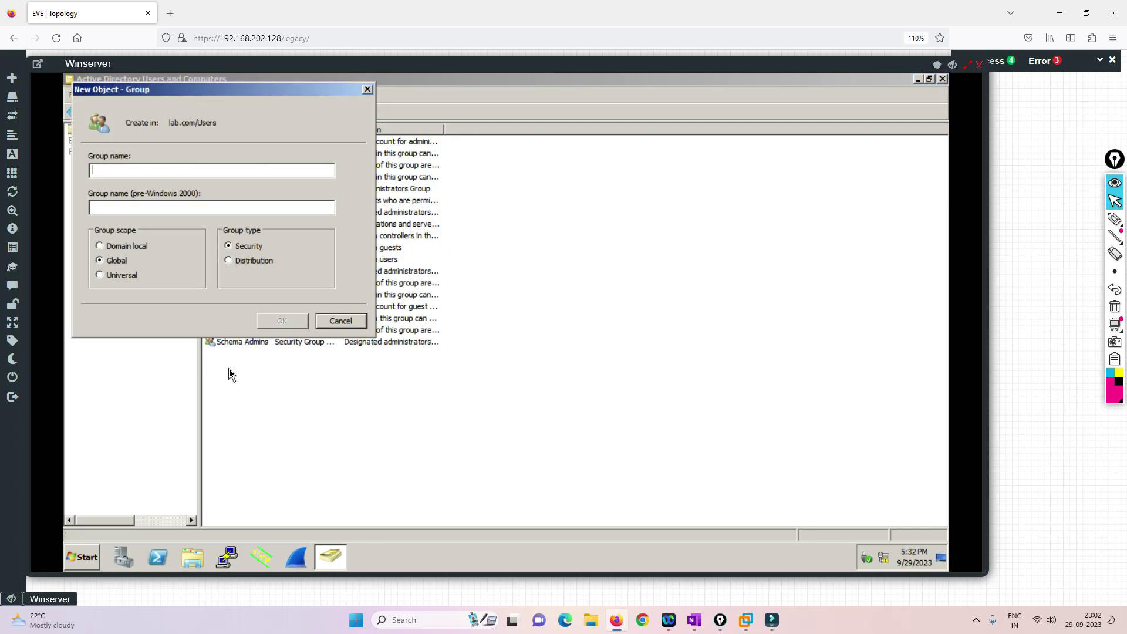
text(IT)
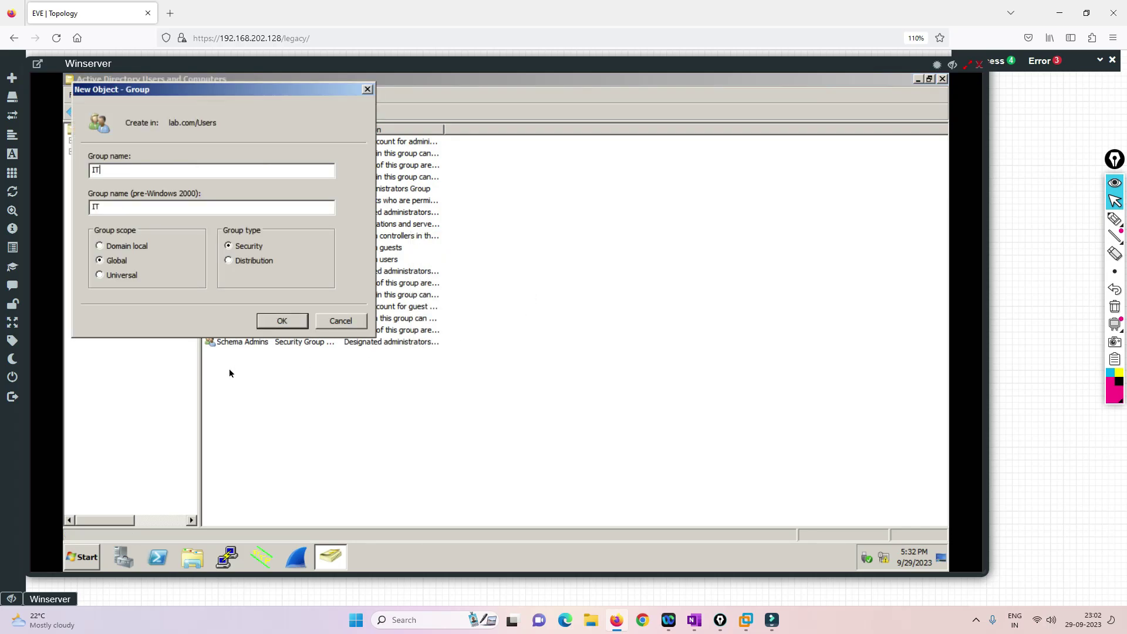
click(299, 322)
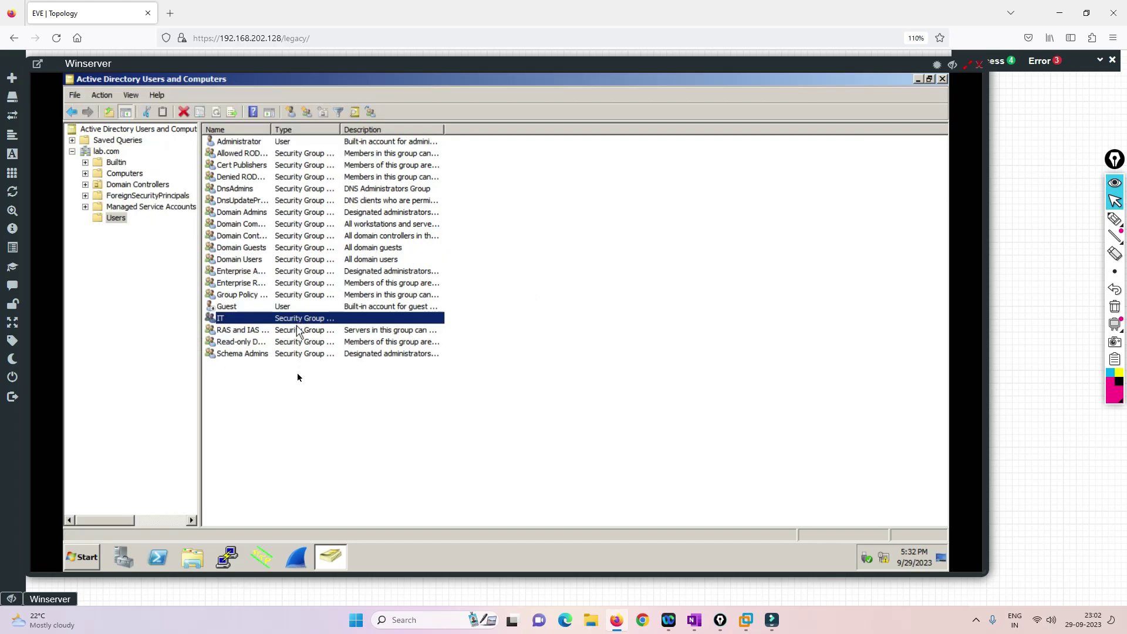
Start a new user in the Users container with first name IT1 and logon name IT1, and proceed to its password settings
right_click(249, 322)
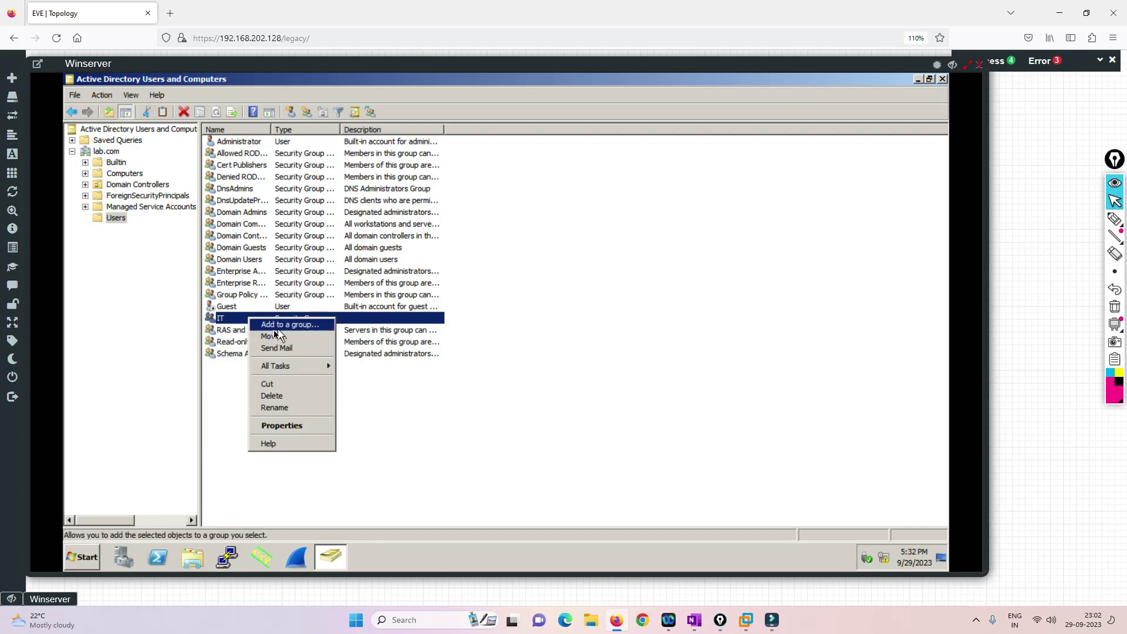
right_click(229, 385)
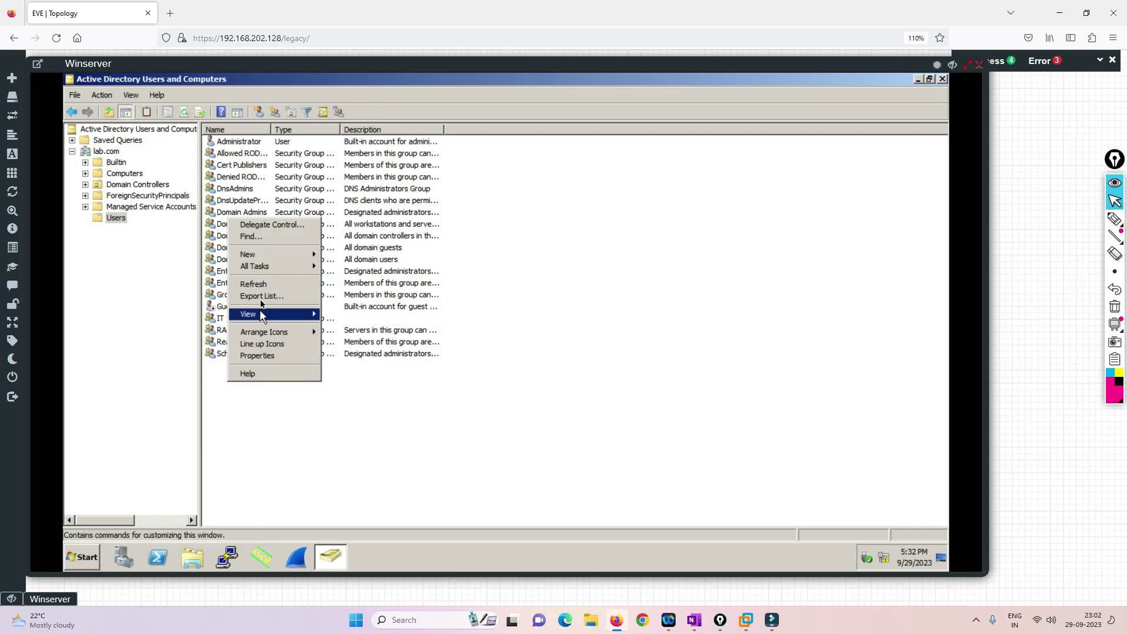
mouse_move(264, 257)
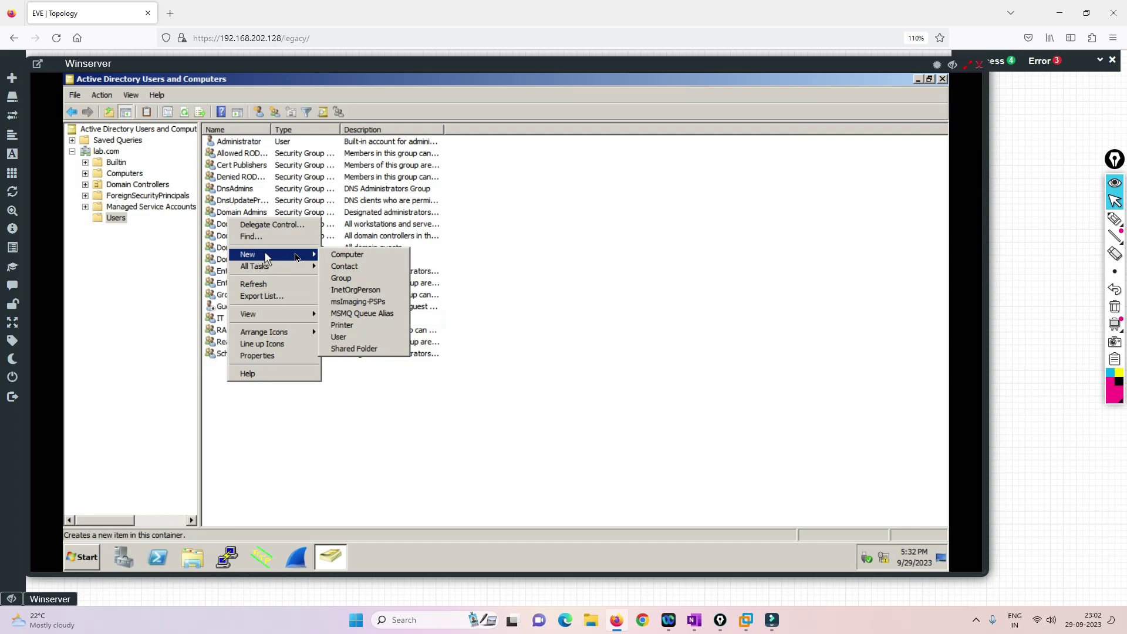
click(350, 337)
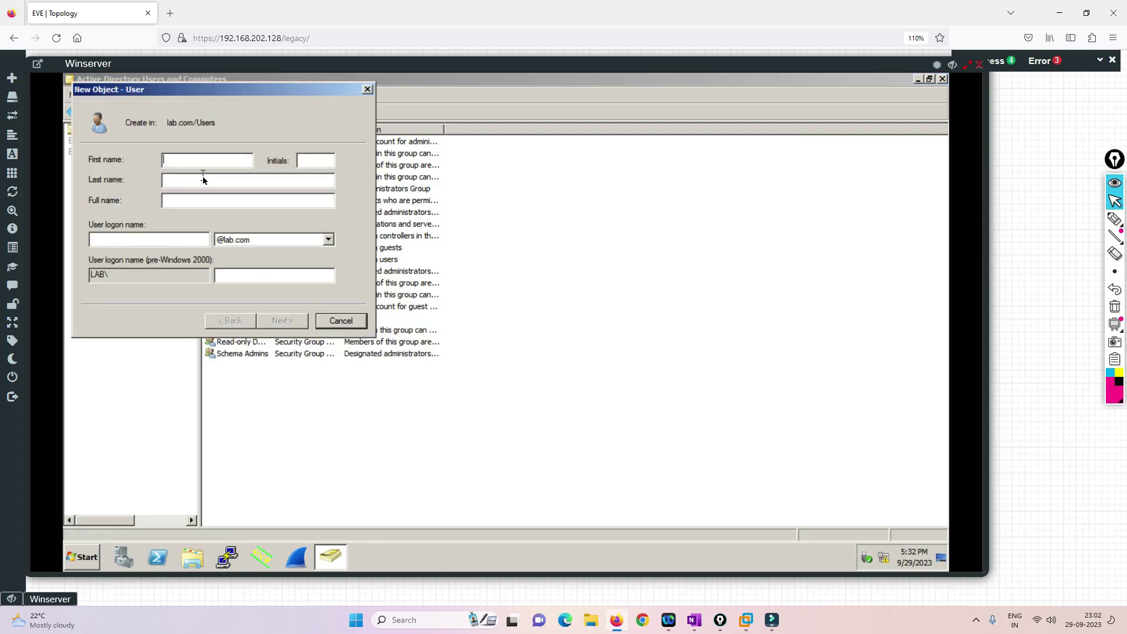
text(IT1)
key(Tab)
text(IT)
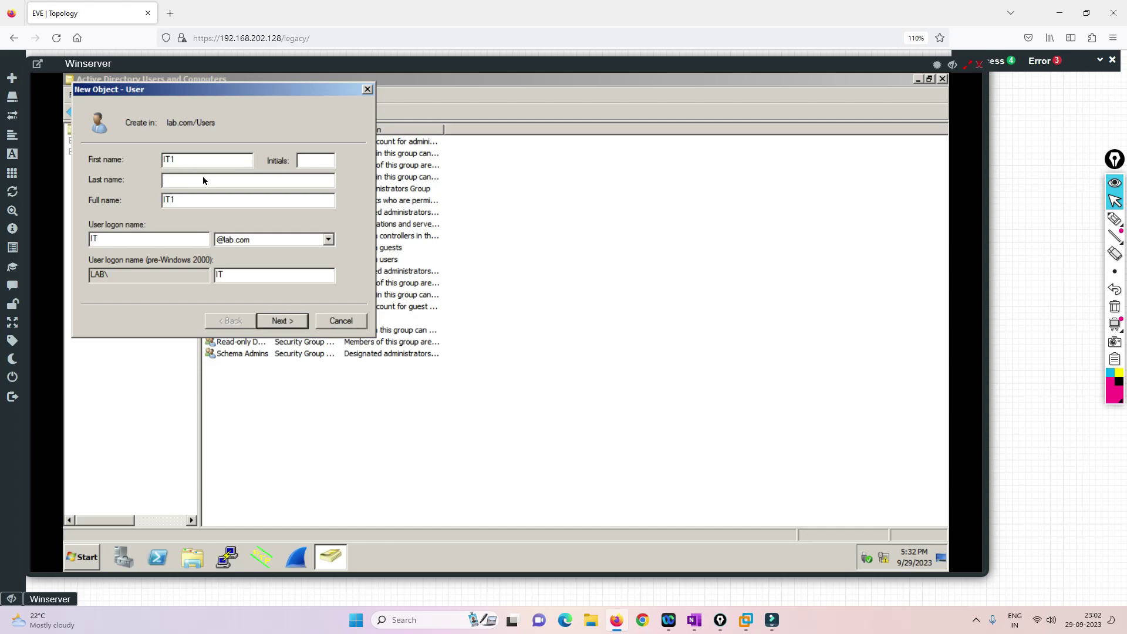
text(1)
click(276, 323)
Enter and confirm the account password, require no change at next logon, disallow password changes, set it never to expire, and finish creating the user
click(92, 205)
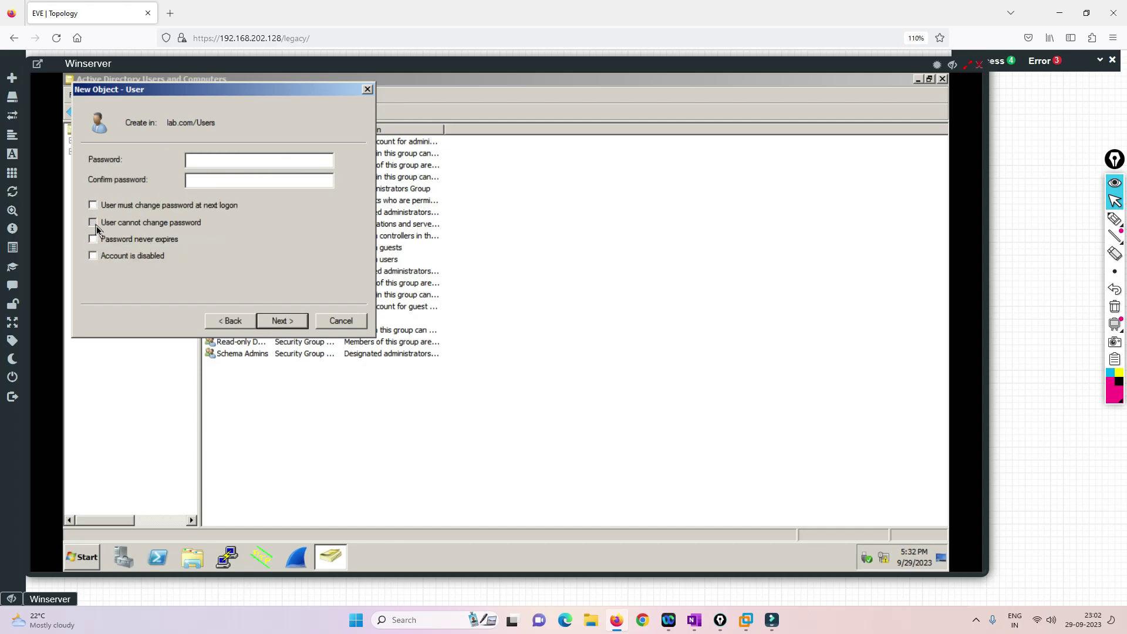
click(93, 222)
click(93, 239)
click(201, 160)
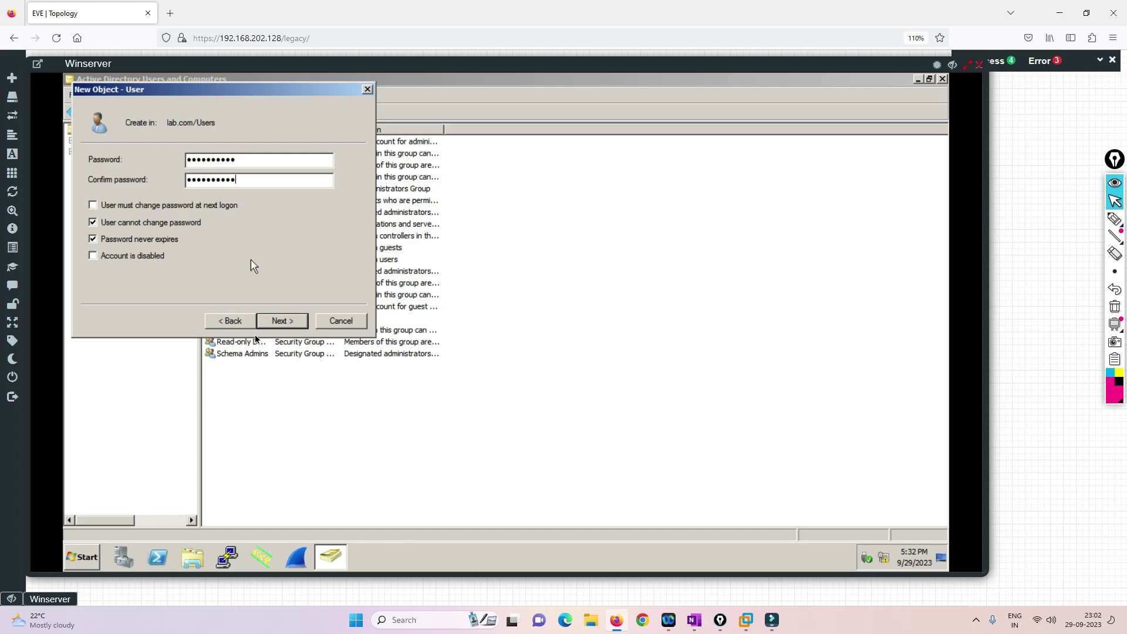
click(294, 322)
click(282, 321)
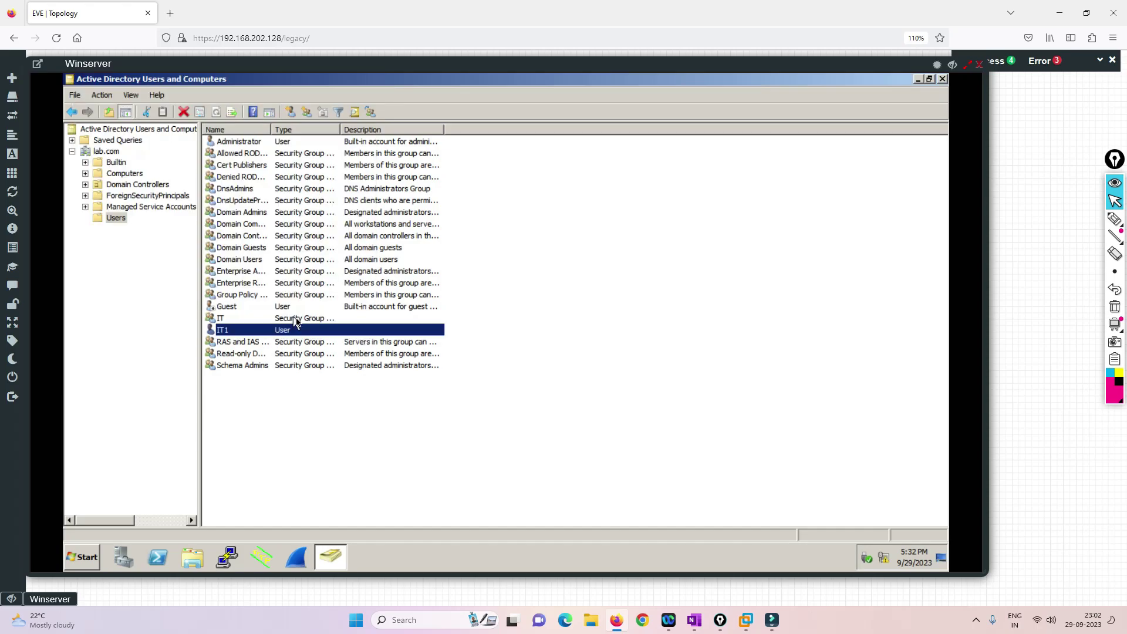
Add the IT1 user to the IT group through its membership properties and apply the change
double_click(255, 333)
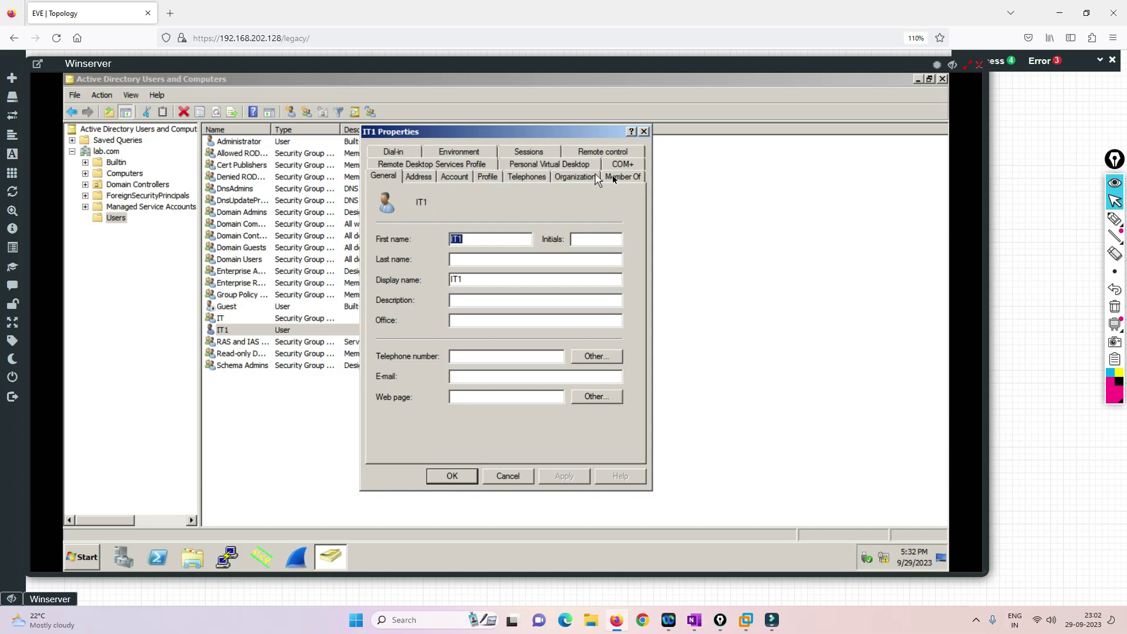
click(623, 176)
click(405, 350)
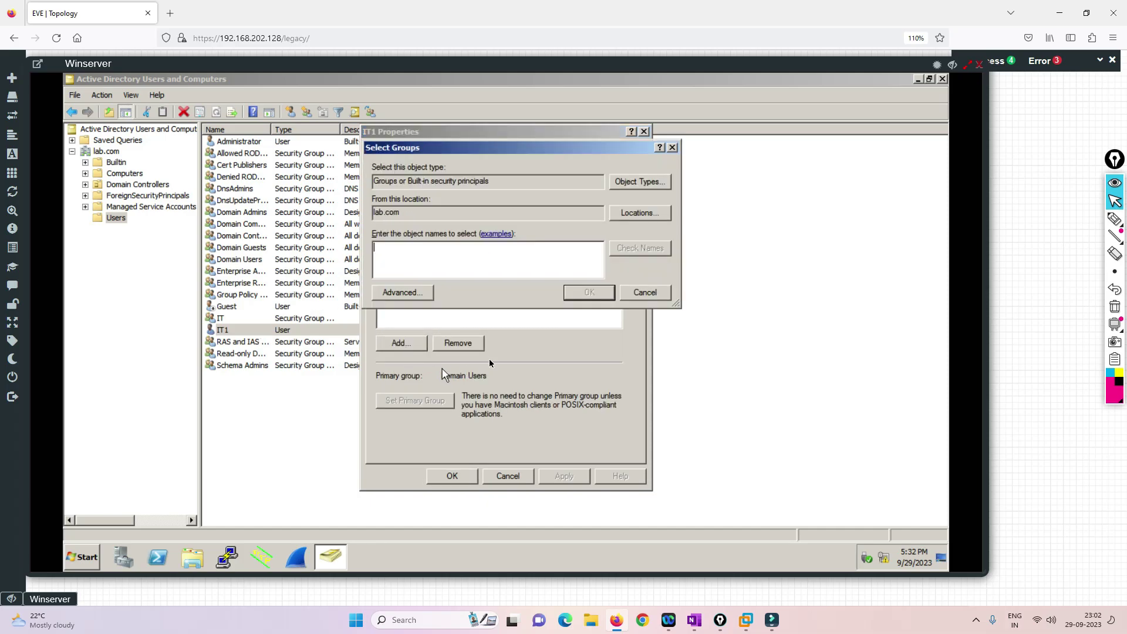
text(IT)
key(Return)
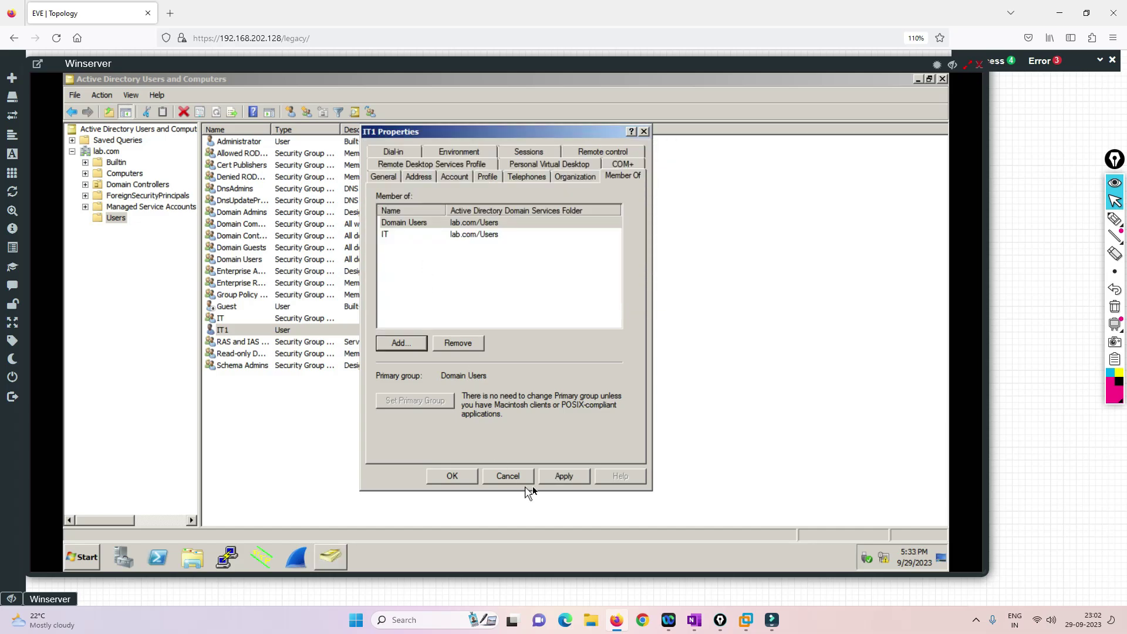
click(558, 476)
click(460, 477)
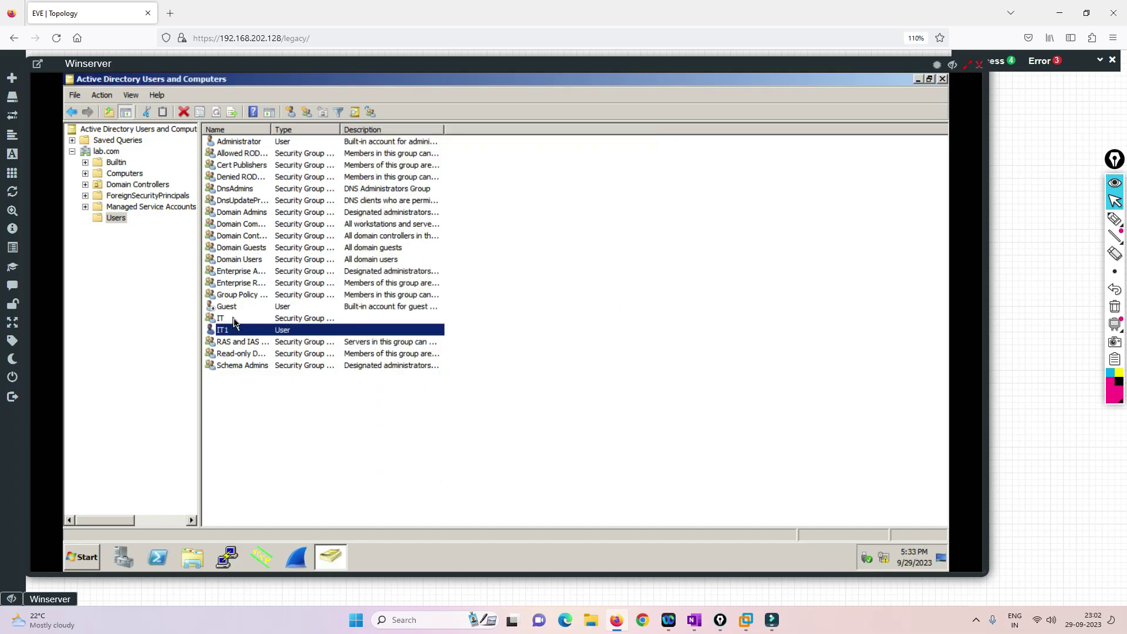
Check the members list of the IT group and close its properties without changes
click(234, 320)
double_click(234, 320)
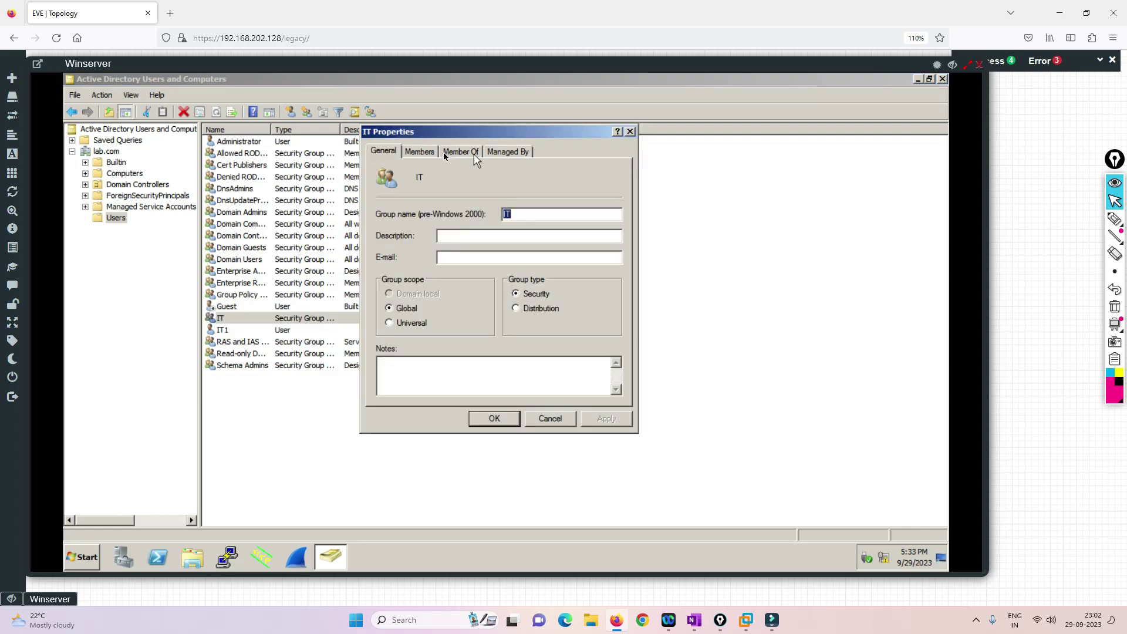
click(420, 151)
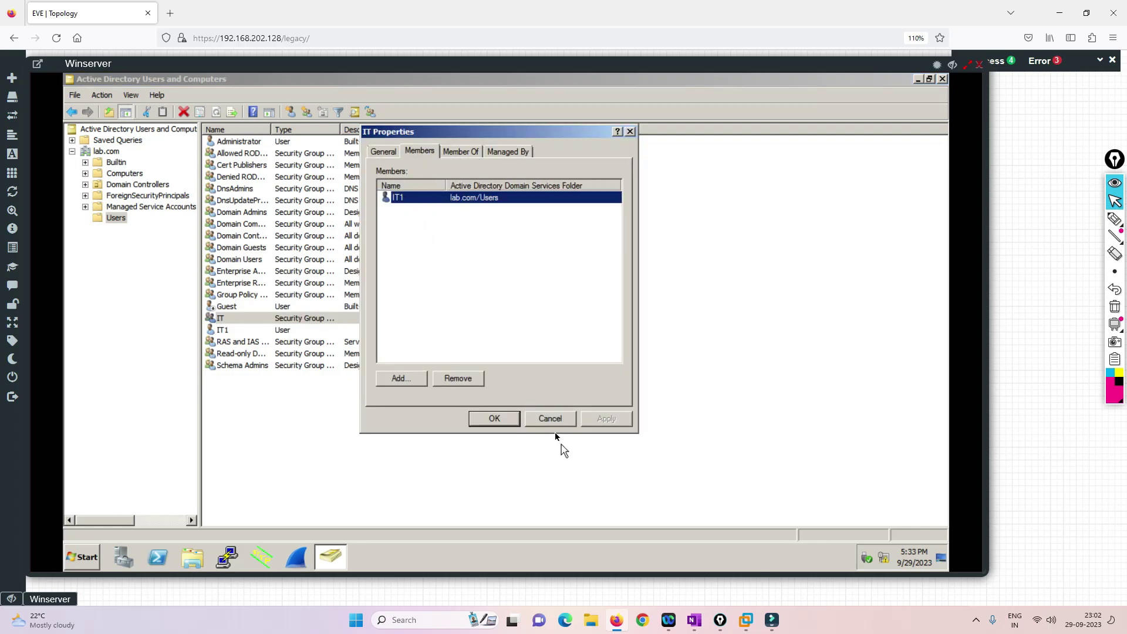
click(550, 418)
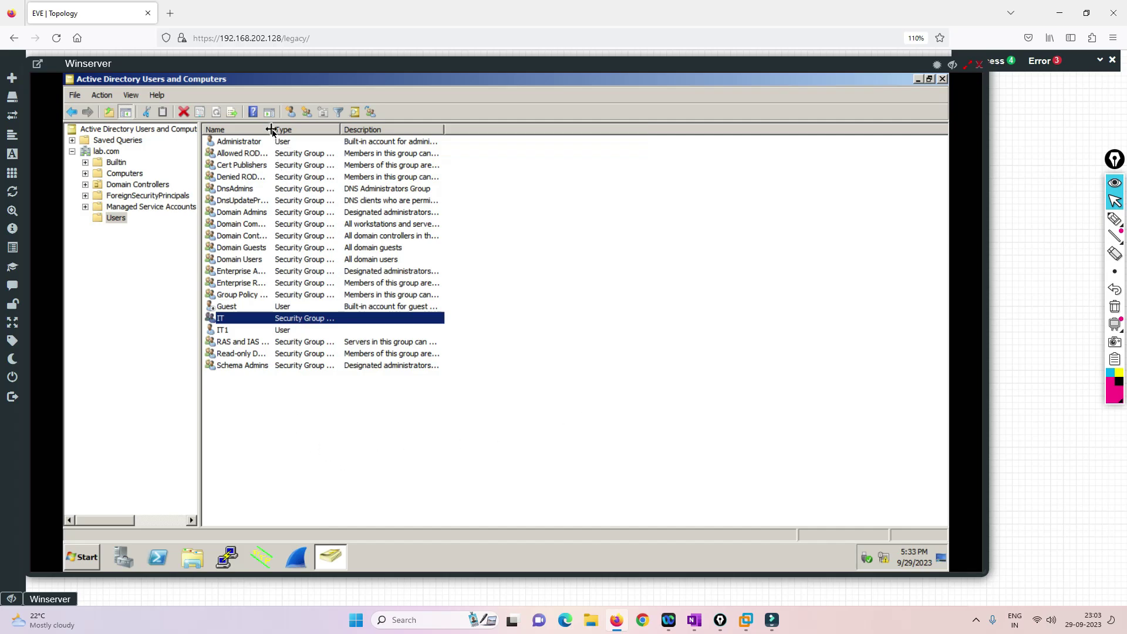
Widen the Name column of the Users list and close the Winserver console
drag(271, 129, 327, 130)
click(256, 145)
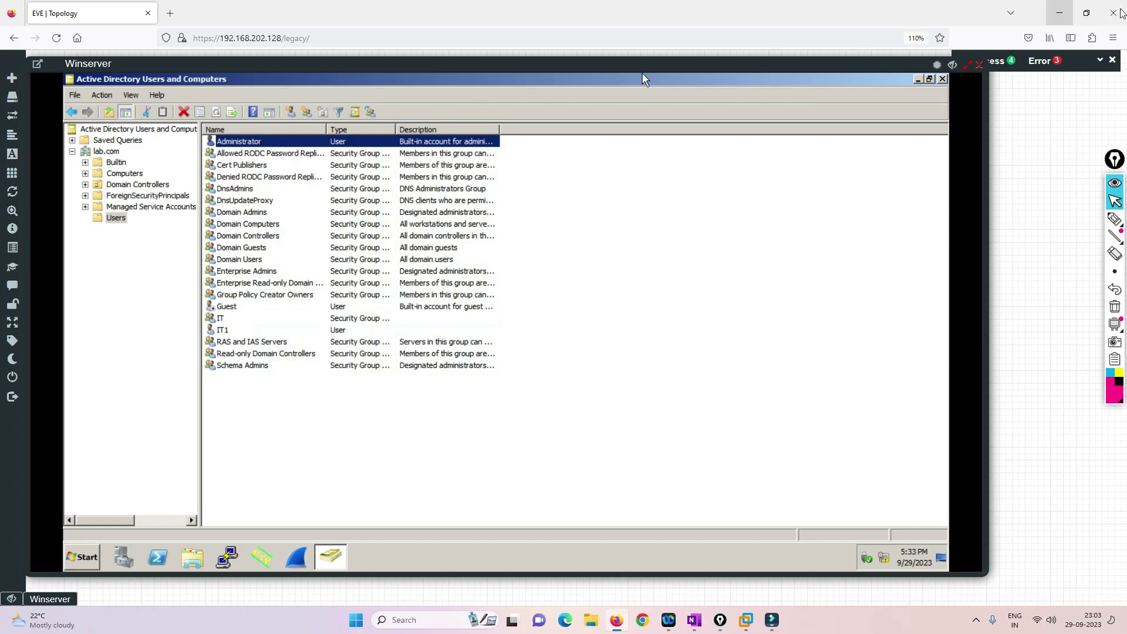
click(980, 65)
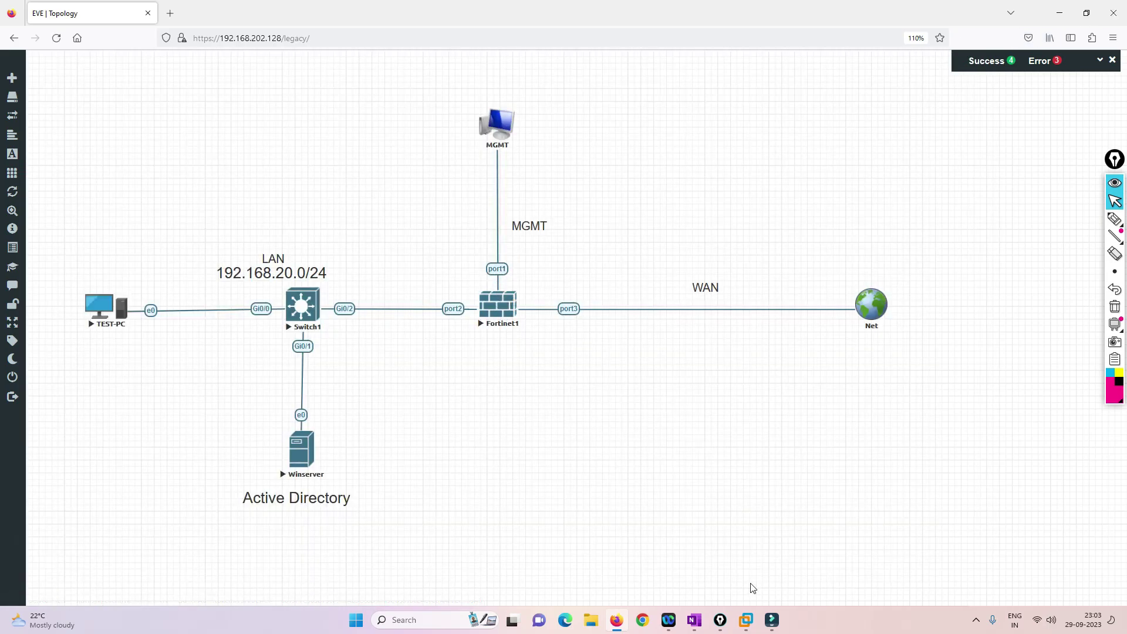
View the directory users on Winserver, close the Winserver and Fortinet1 consoles, and switch to the FortiGate web interface
click(303, 450)
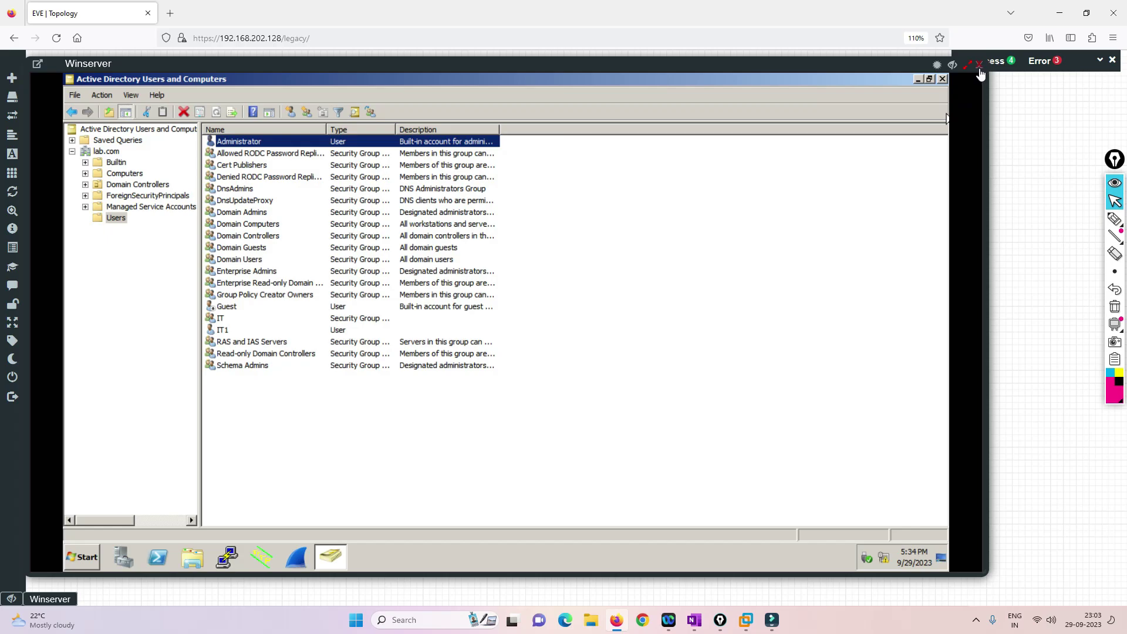
click(978, 66)
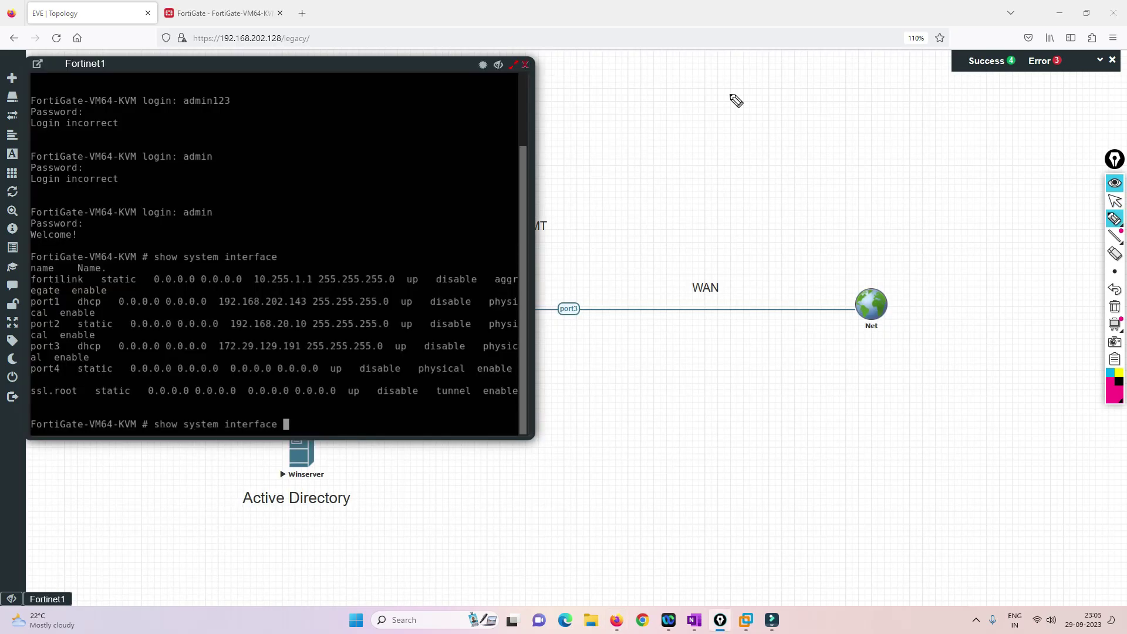
click(1114, 201)
click(526, 65)
click(223, 13)
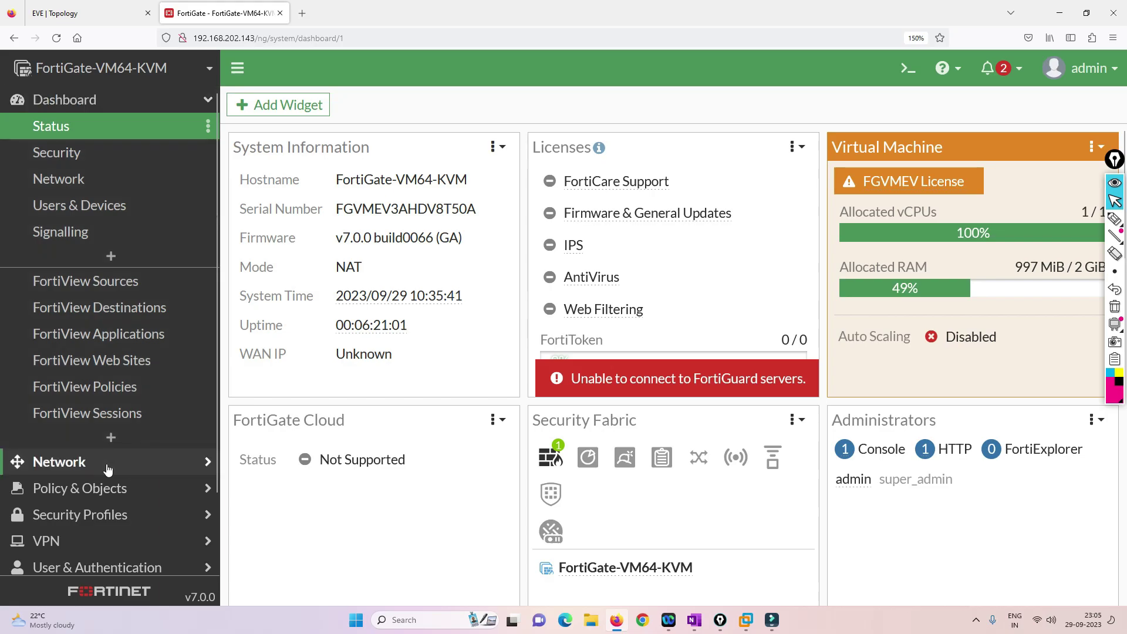
Examine the obtained IP address and default gateway of the WAN interface port3 in the network interface settings
click(130, 468)
click(71, 160)
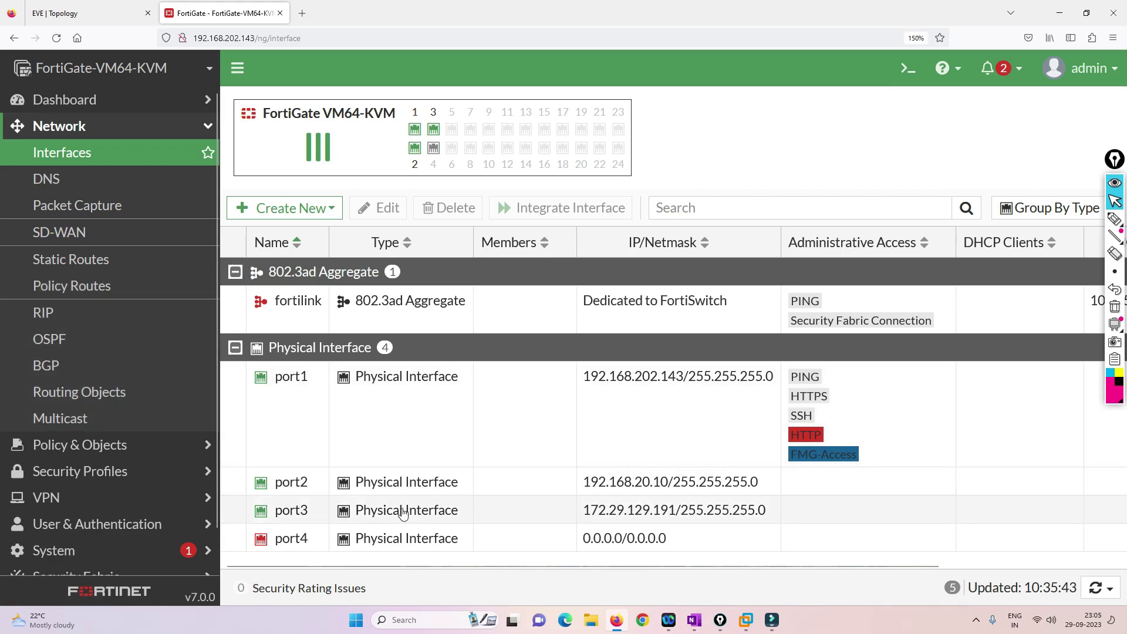
double_click(378, 510)
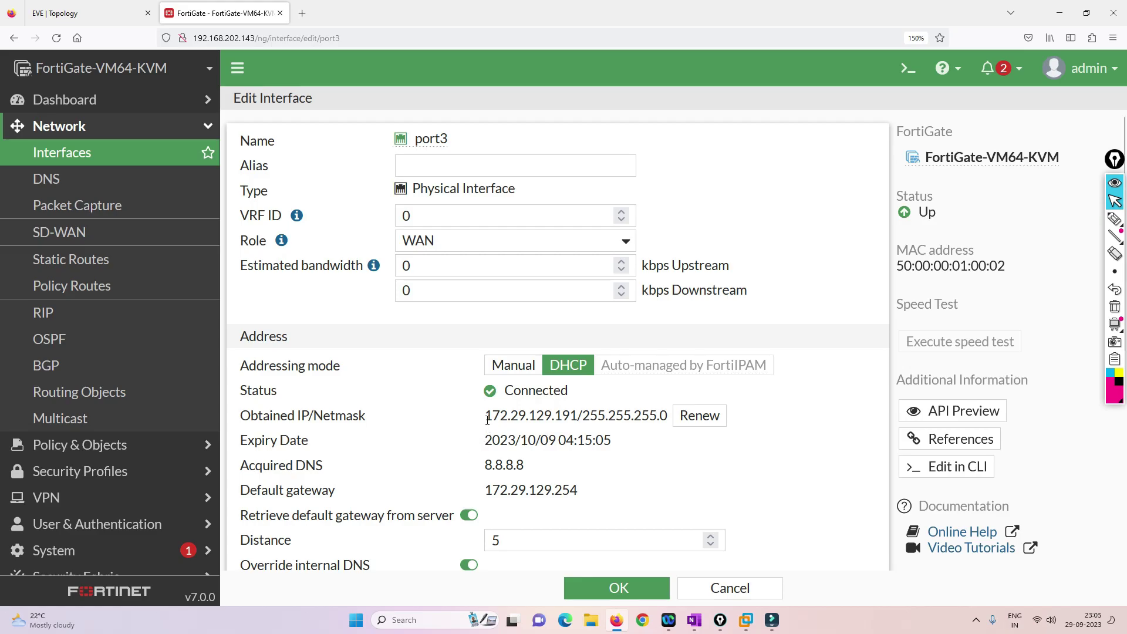
drag(487, 416, 631, 416)
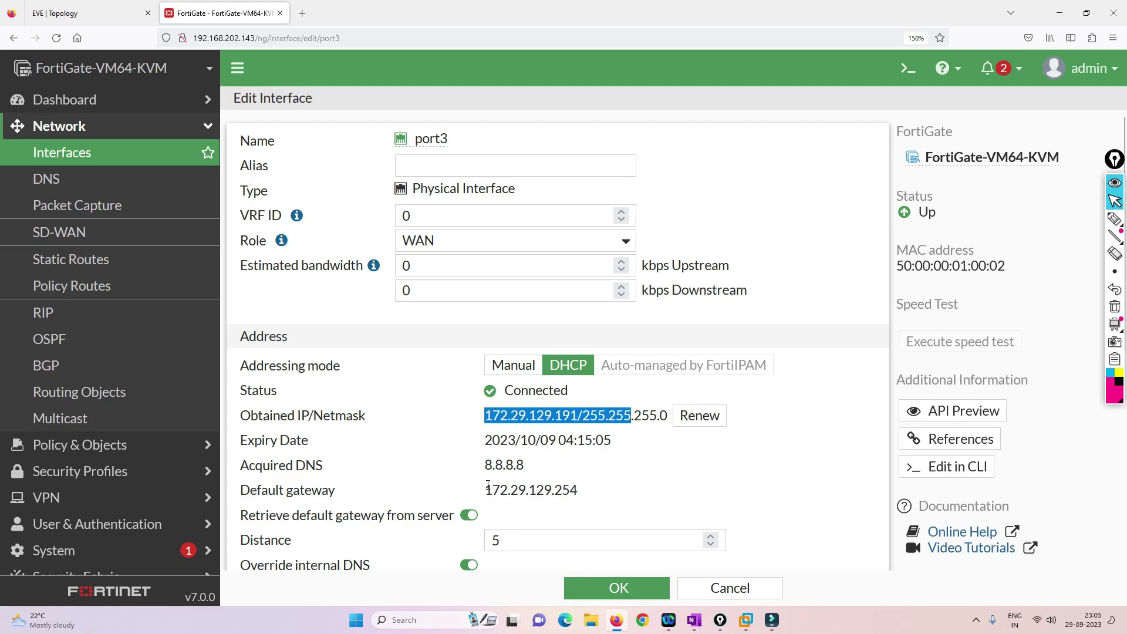
drag(488, 489, 599, 492)
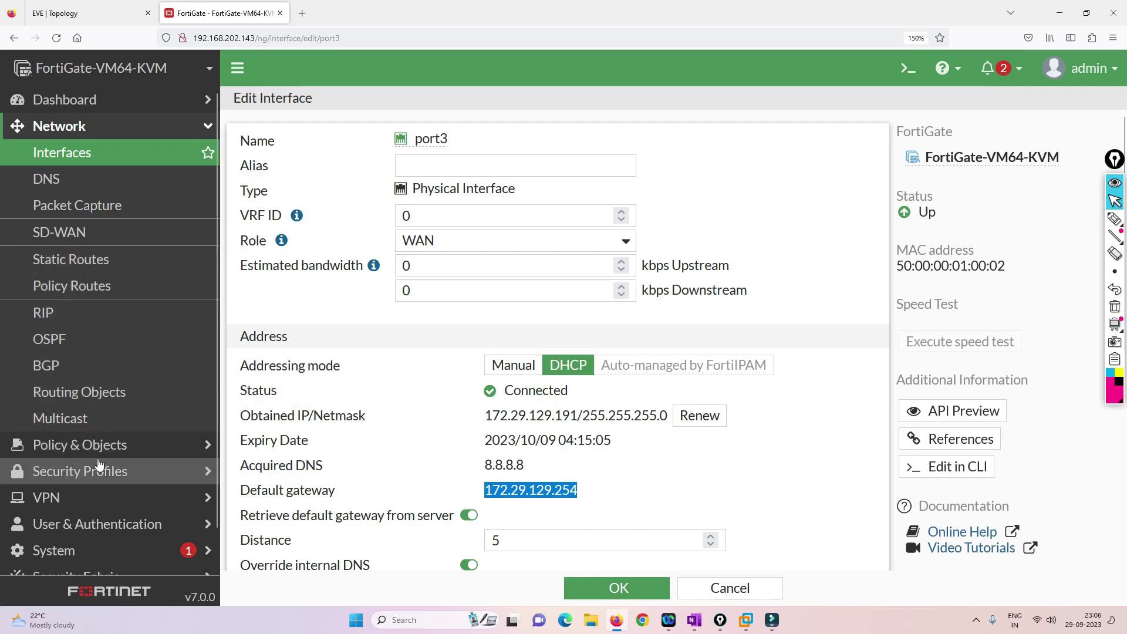
Start a new LDAP server entry in the user authentication settings
scroll(97, 470, down, 1)
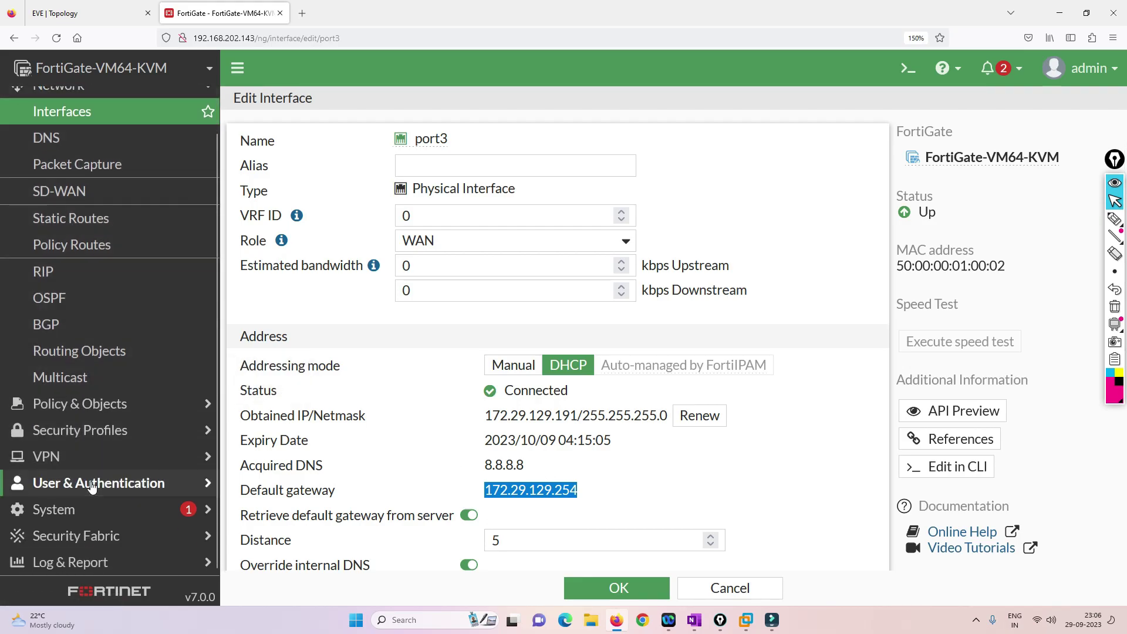
click(93, 485)
click(98, 350)
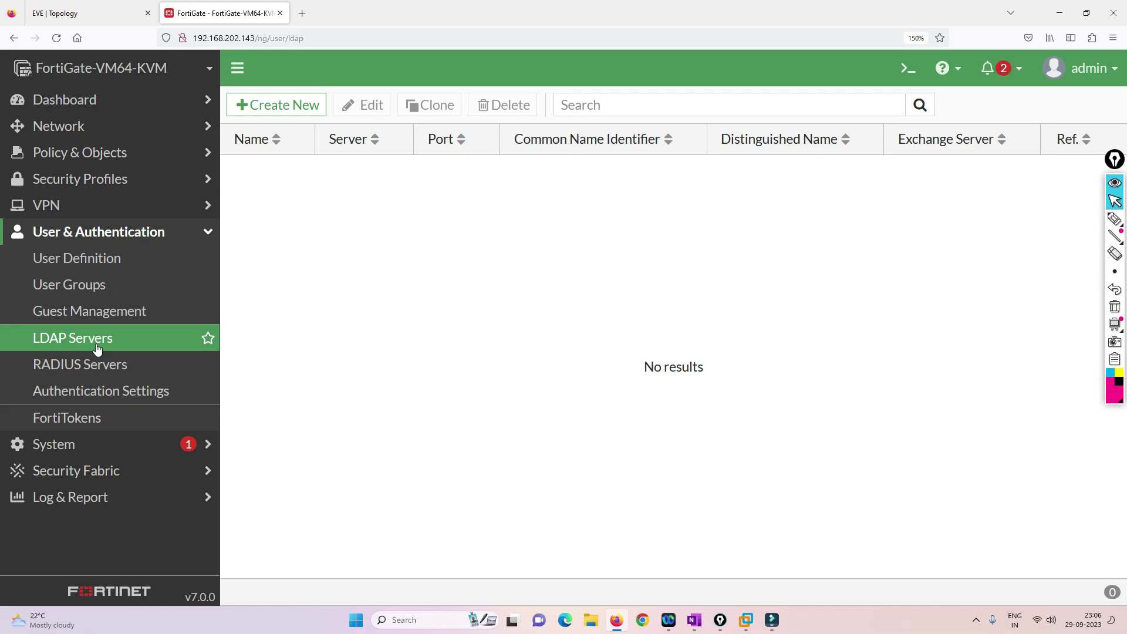
click(269, 110)
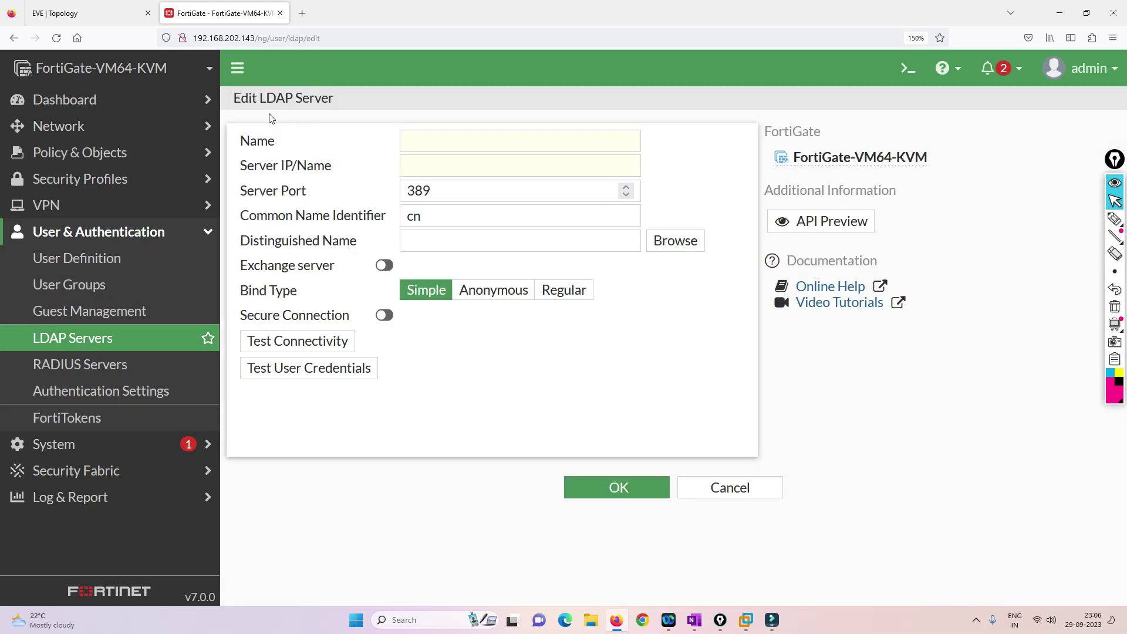
click(435, 143)
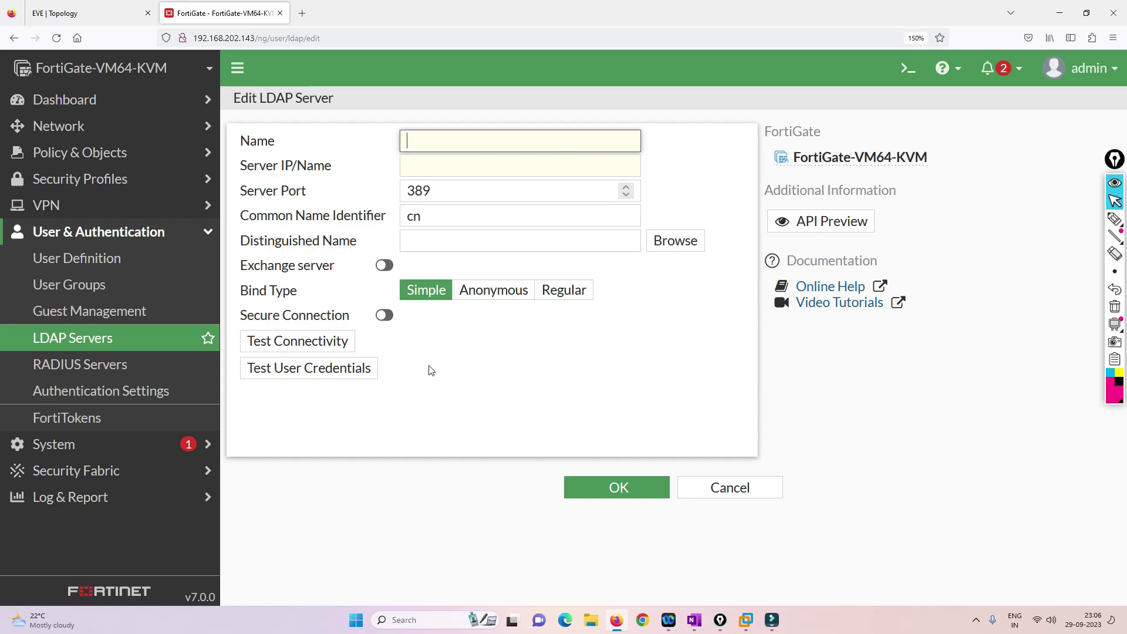
text(Windows-AD)
key(BackSpace)
key(BackSpace)
key(BackSpace)
key(BackSpace)
key(BackSpace)
key(BackSpace)
key(BackSpace)
key(BackSpace)
key(BackSpace)
key(BackSpace)
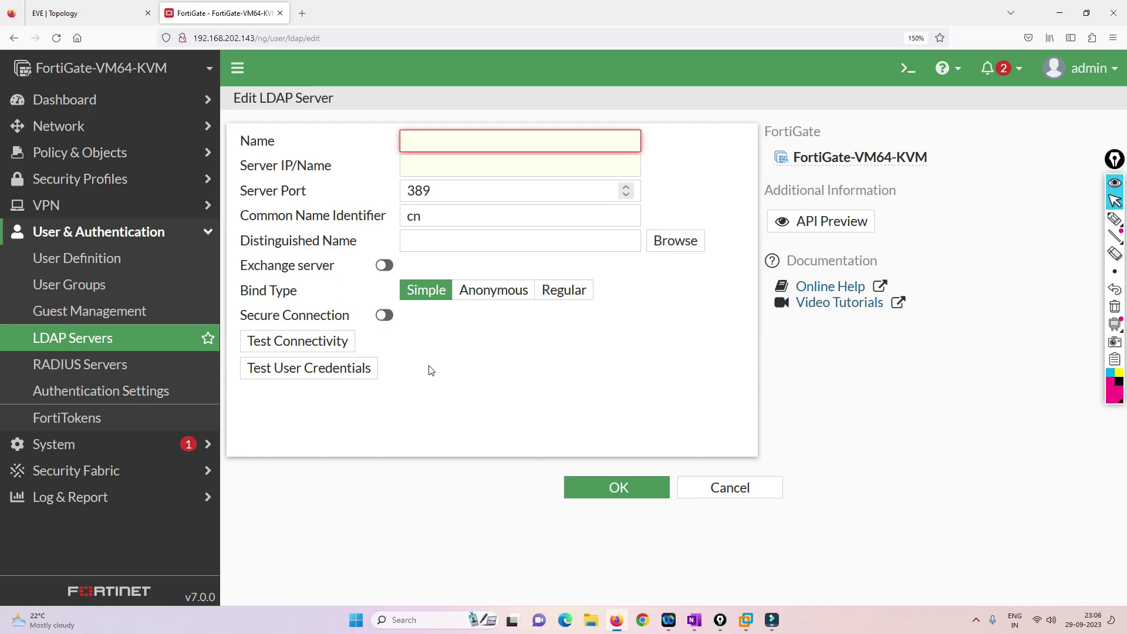
Name the new LDAP server LDAP-Account
text(LDAP-)
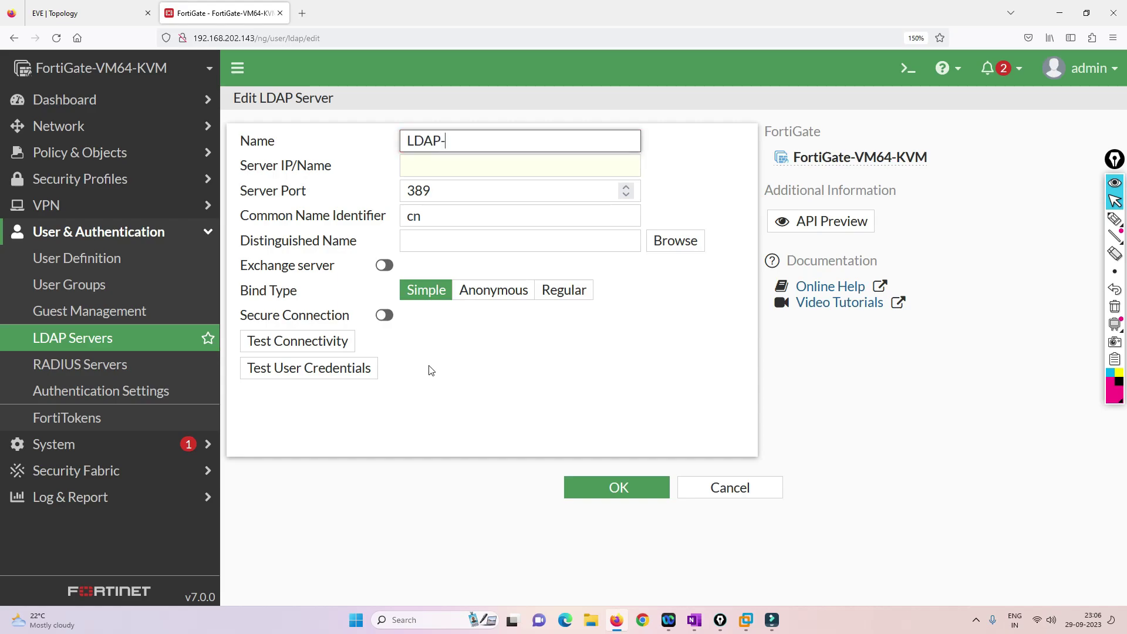
text(Accoutny)
key(shift+F10)
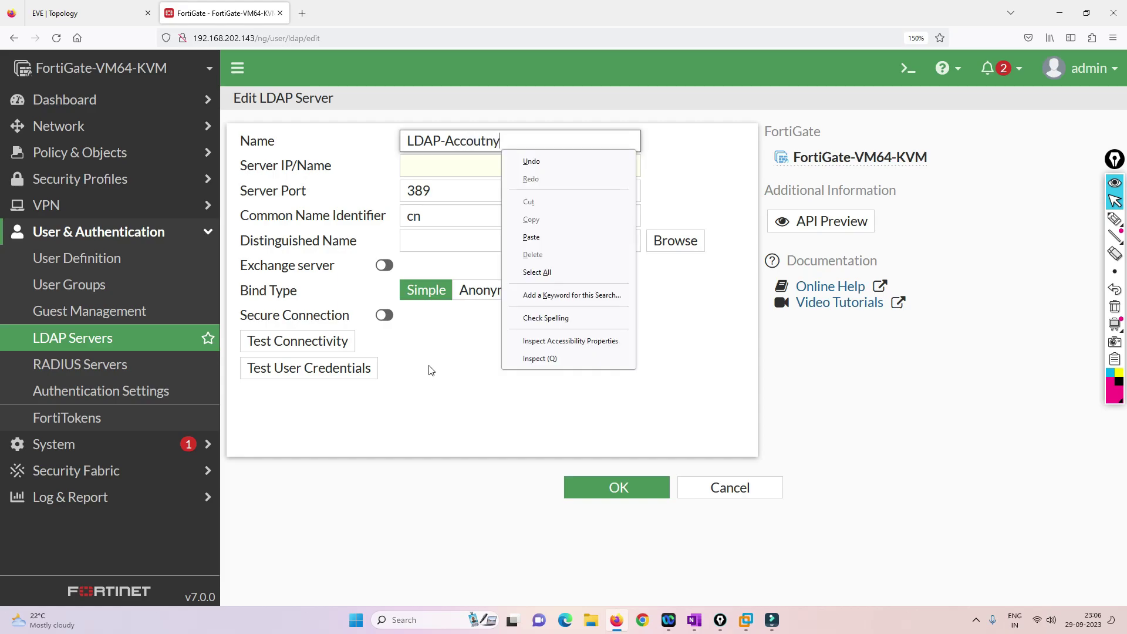
click(527, 136)
key(BackSpace)
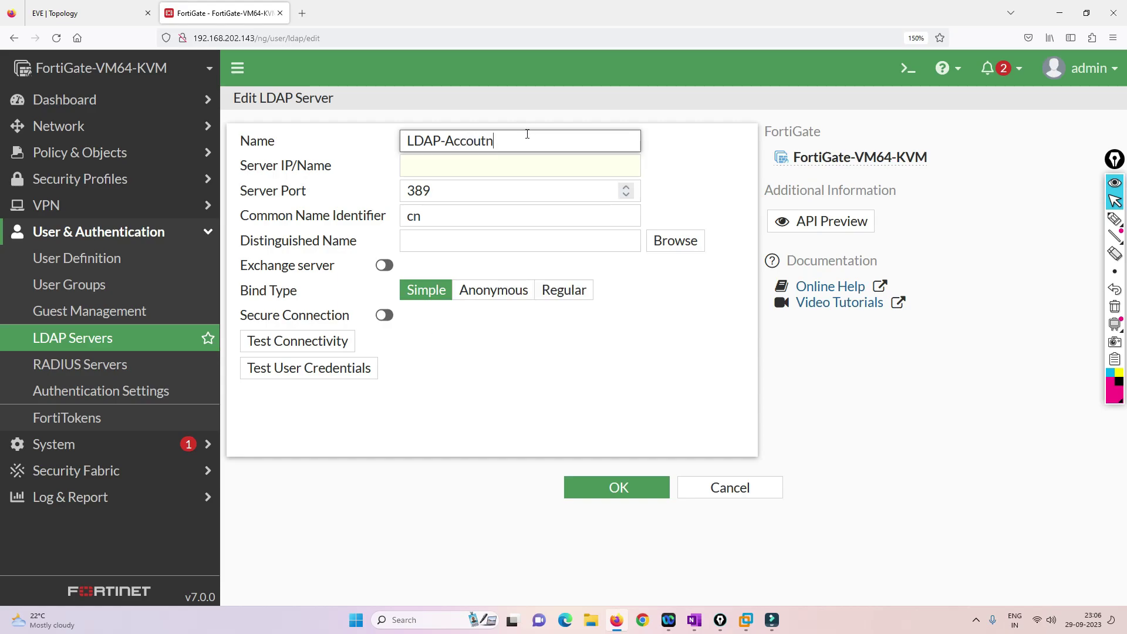
key(BackSpace)
key(BackSpace)
text(nt)
click(447, 195)
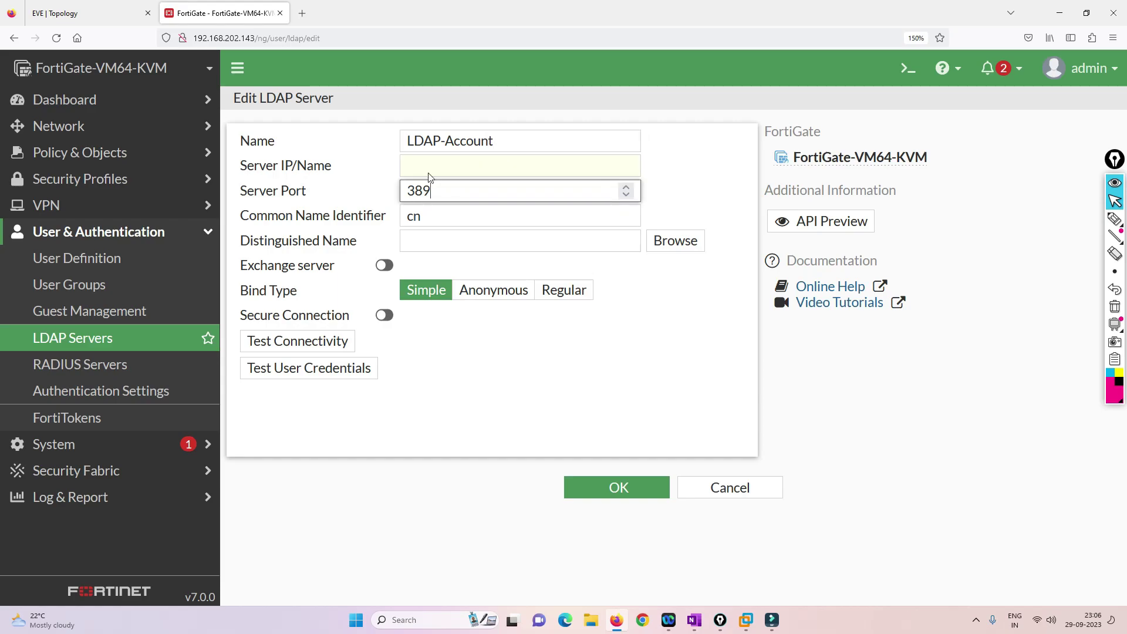
Look up Winserver's IP address by running ipconfig in a command prompt on its console
click(425, 167)
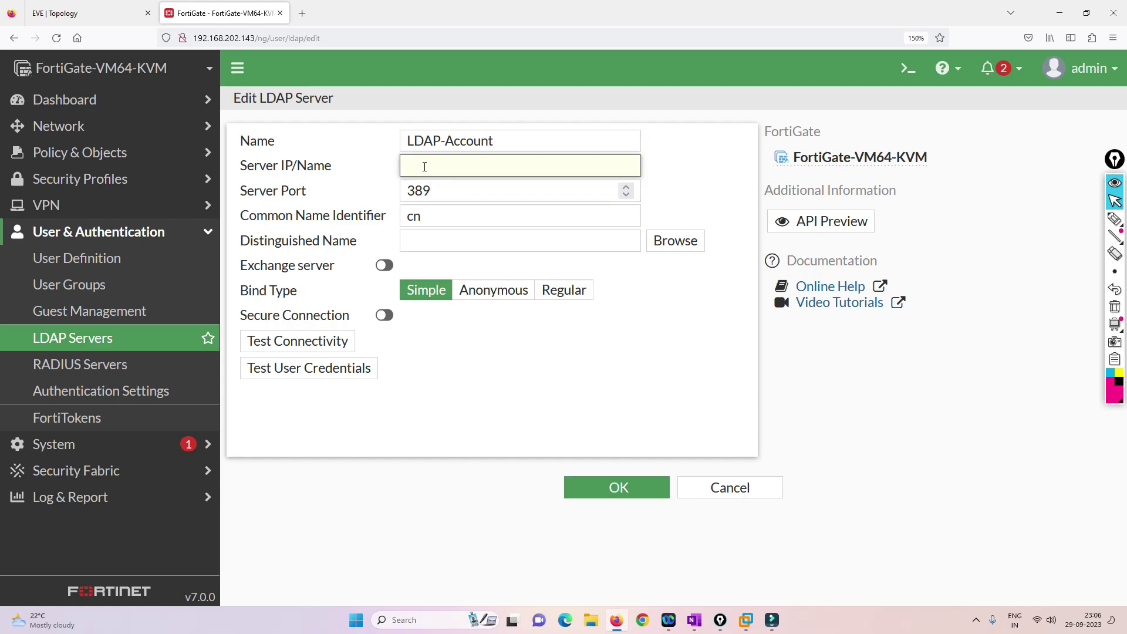
click(100, 14)
click(304, 450)
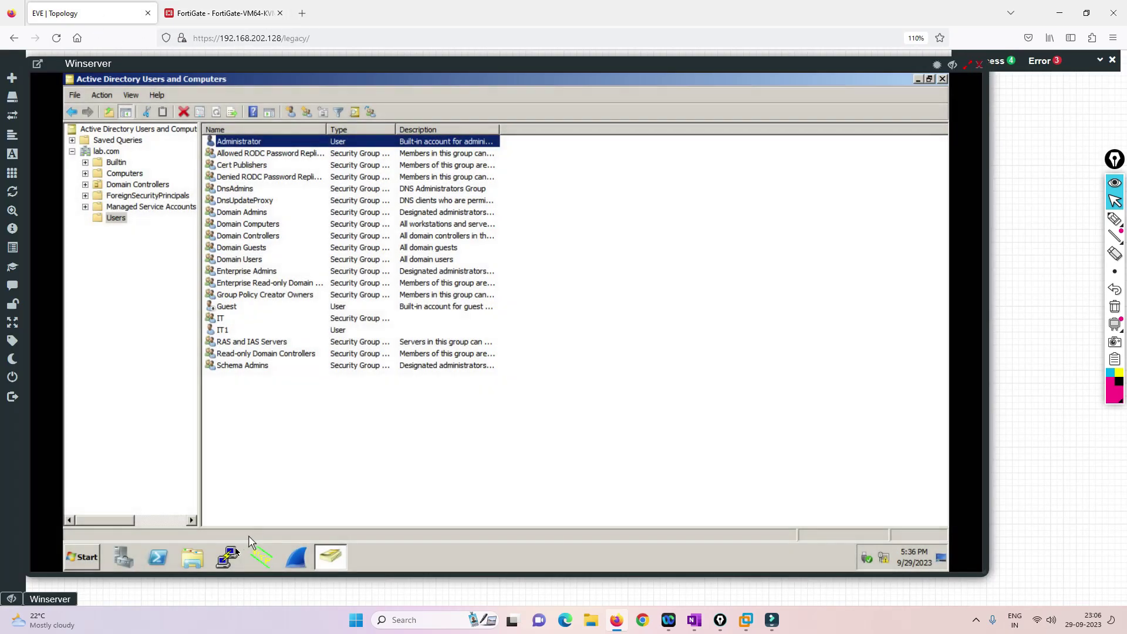
click(82, 558)
click(252, 485)
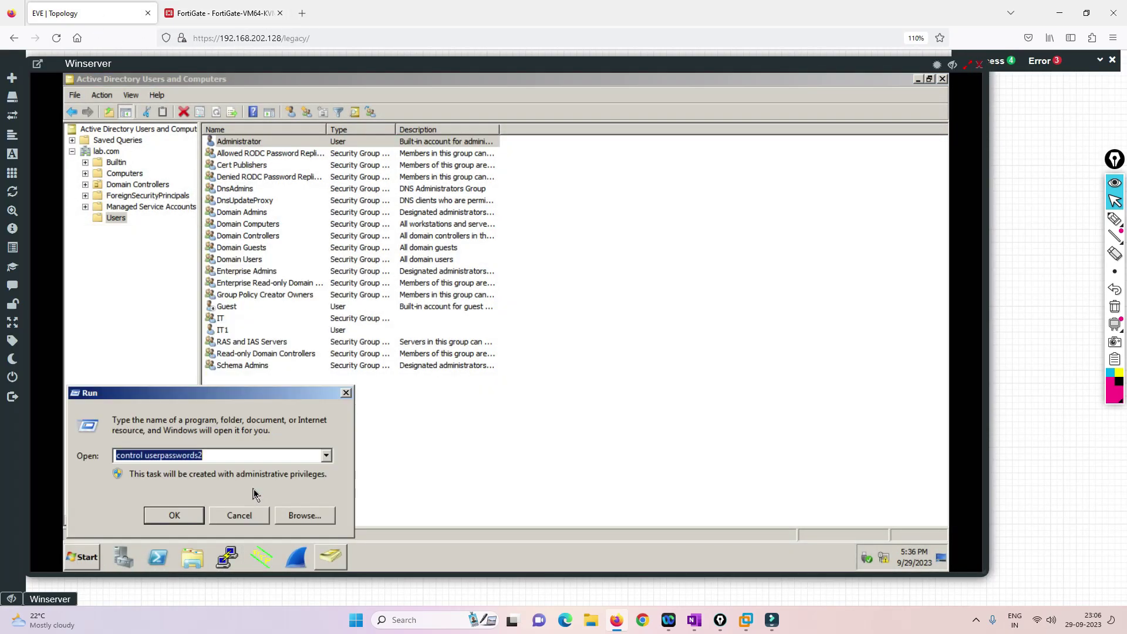
text(cmd)
key(Return)
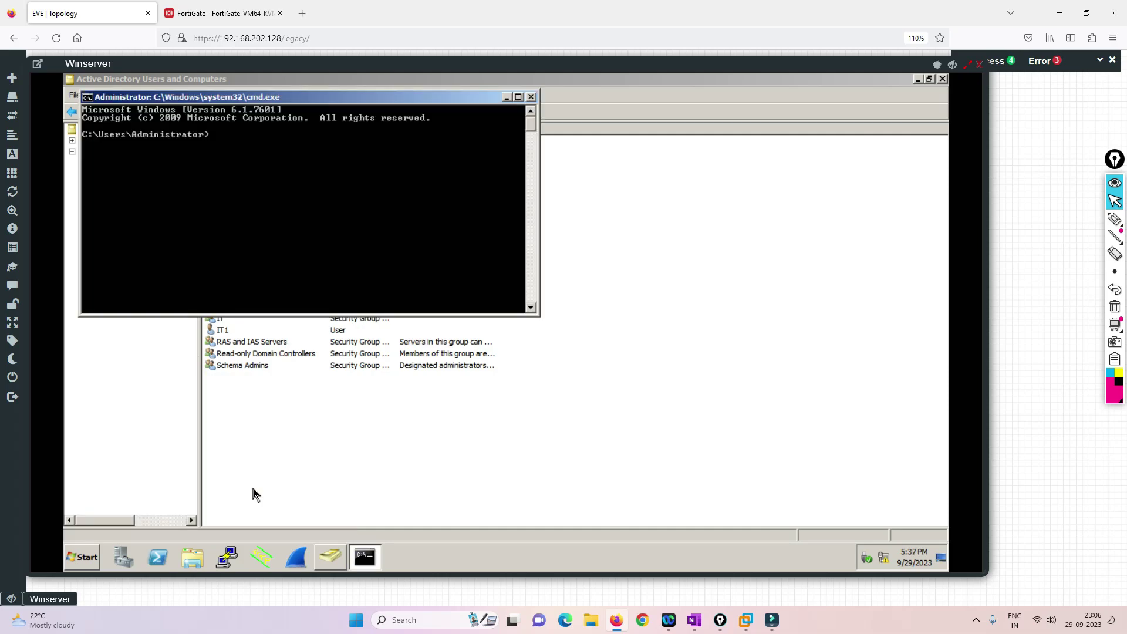
text(ipconfig)
key(Return)
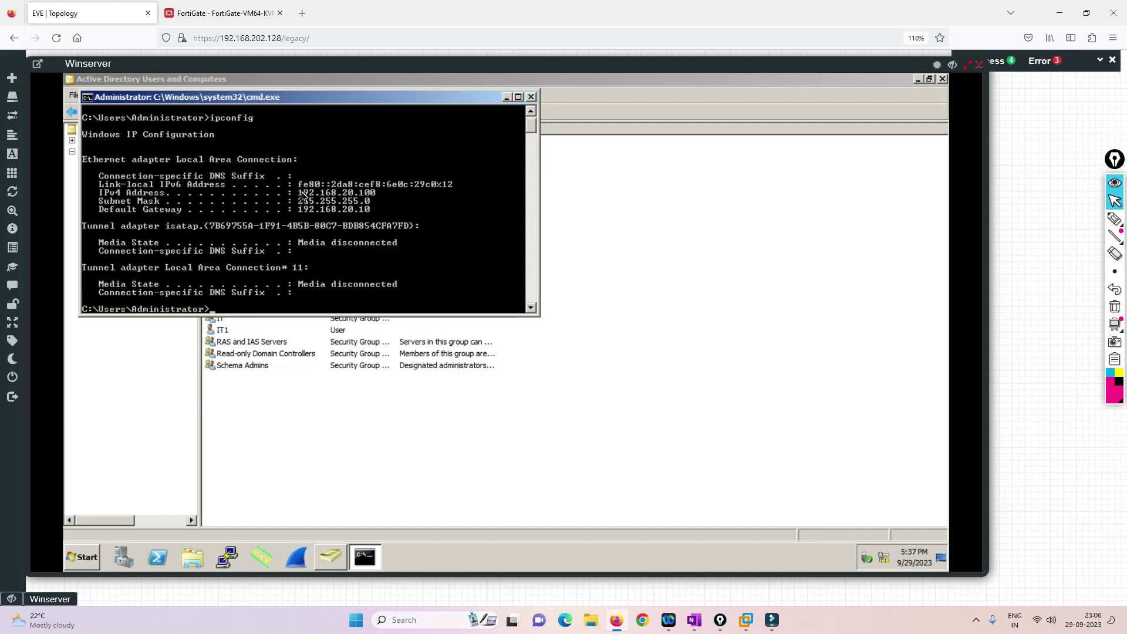
Set the LDAP server's IP address to 192.168.20.100 in the FortiGate form
key(ctrl+Tab)
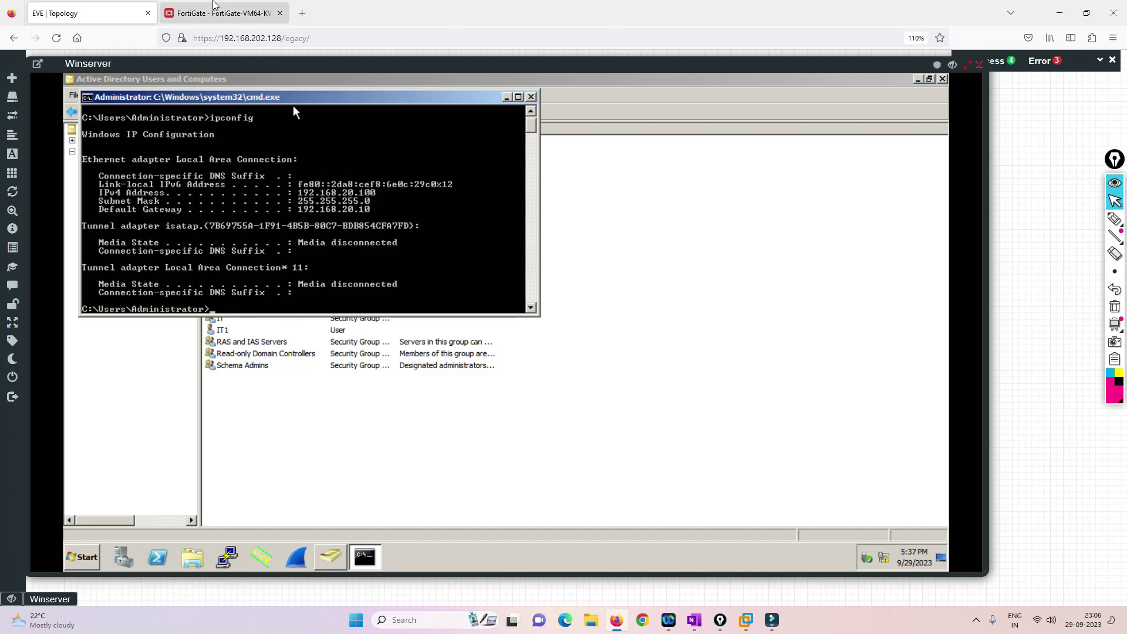
text(192)
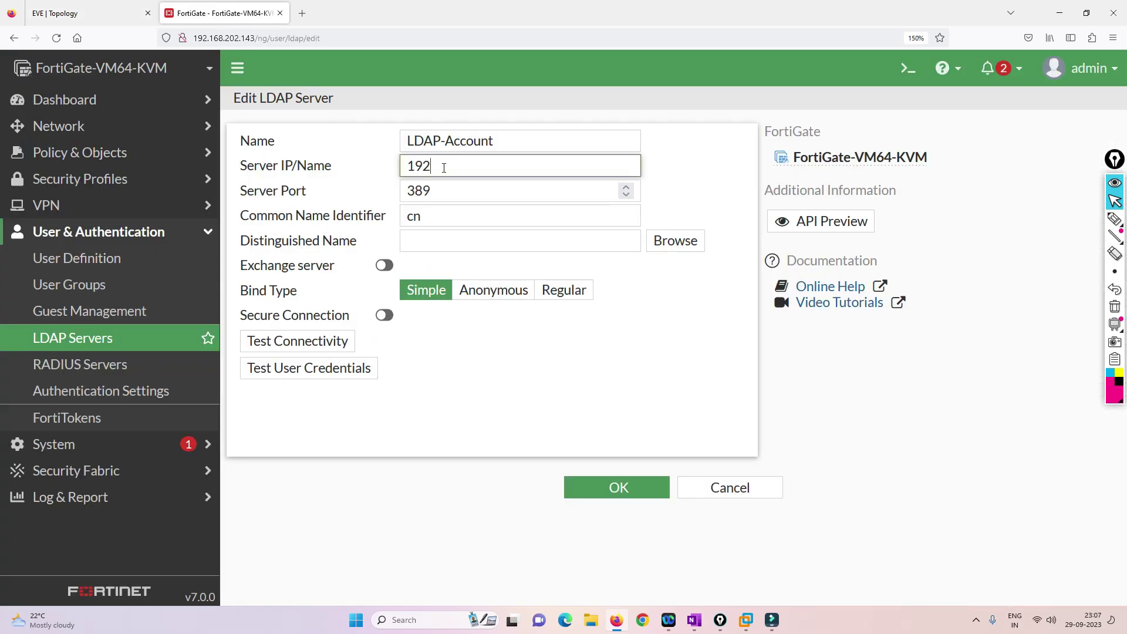
text(.168.20.100)
Review the LDAP server port and common name identifier settings alongside the Winserver console
drag(444, 192, 372, 191)
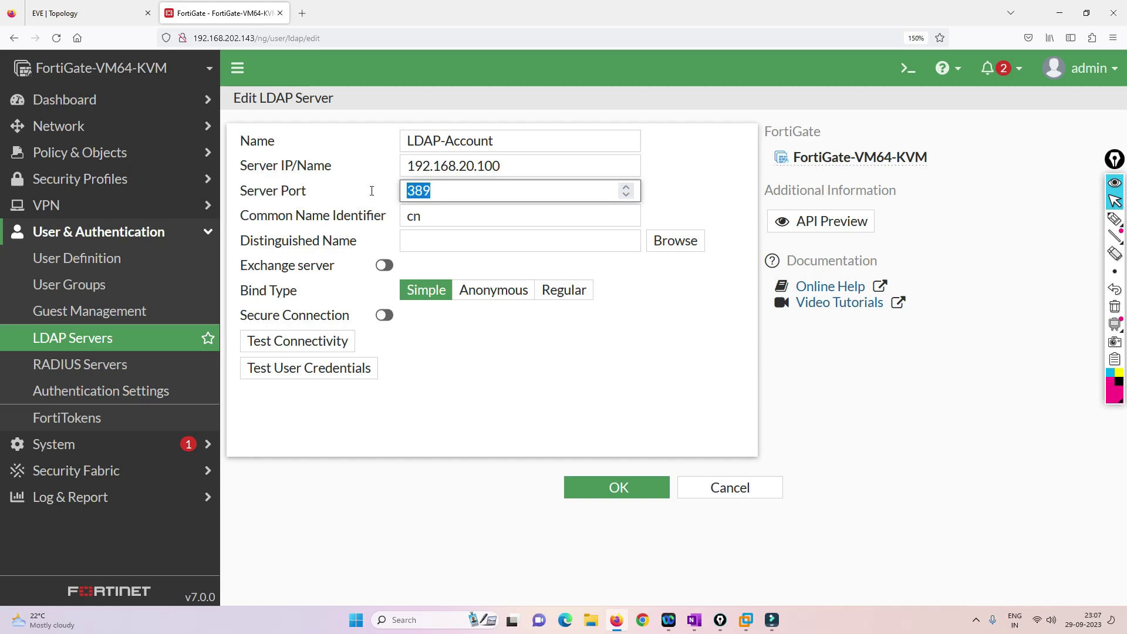
click(89, 13)
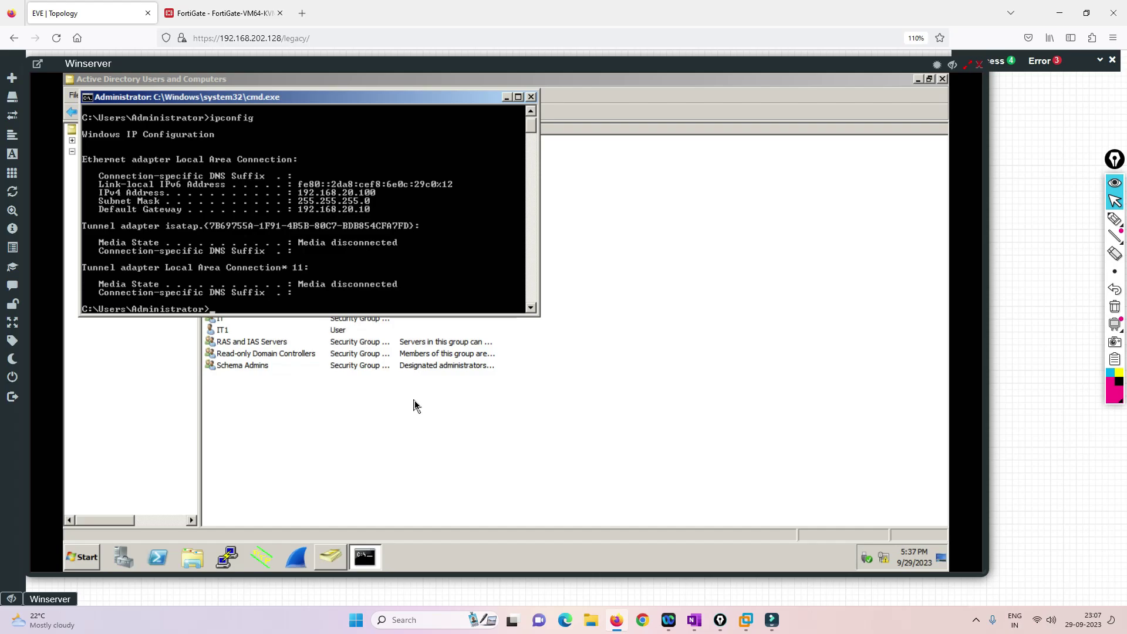
click(238, 14)
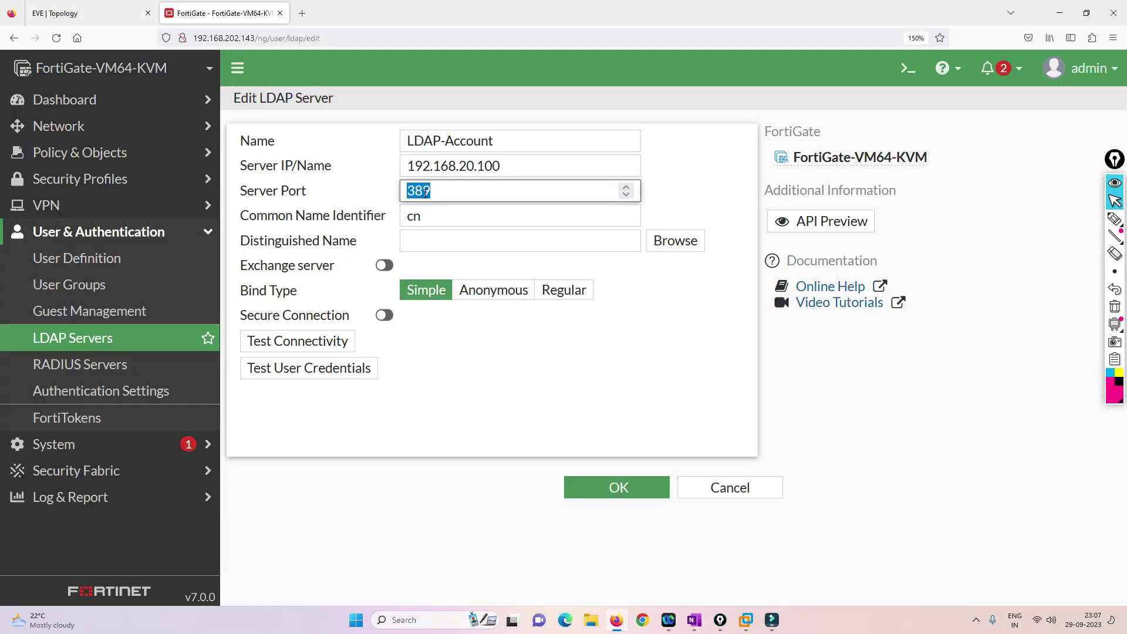
click(109, 15)
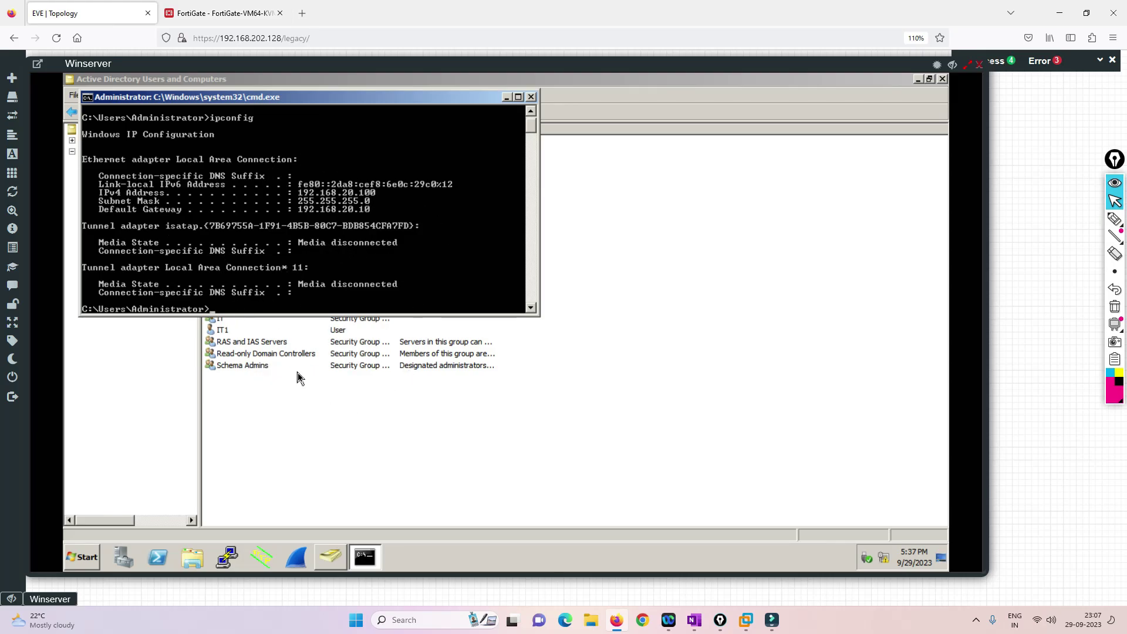
click(238, 12)
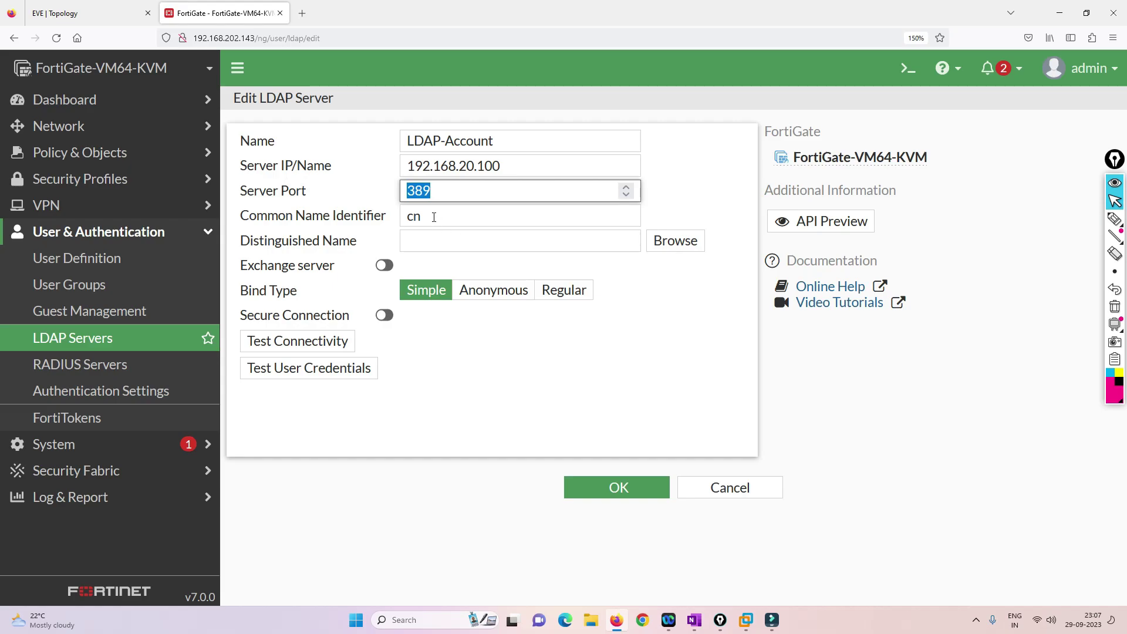
drag(434, 218, 404, 216)
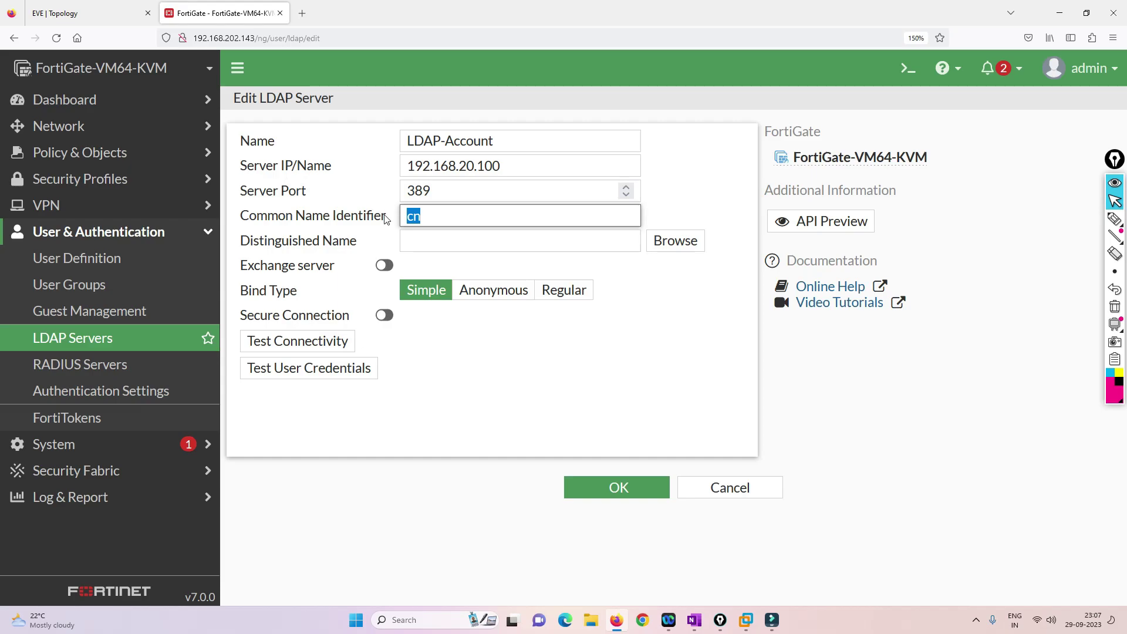
click(236, 220)
drag(237, 220, 392, 221)
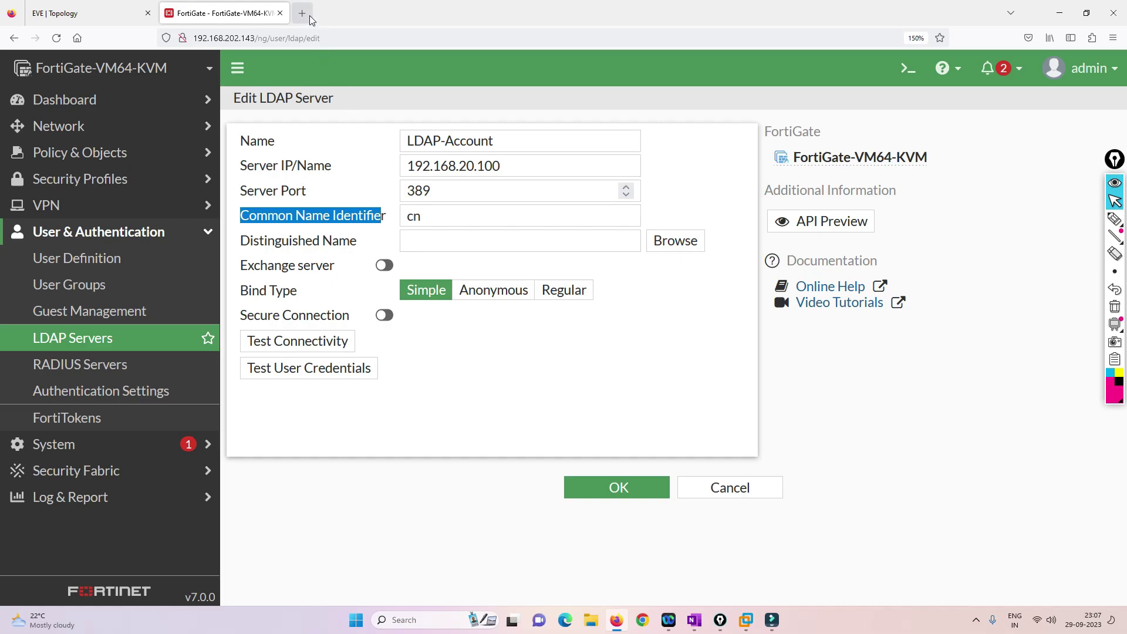
Search Google for "Common Name Identifier" in a new browser tab, using the label copied from the LDAP form
drag(388, 218, 235, 216)
key(ctrl+c)
click(303, 14)
click(297, 34)
key(ctrl+v)
key(Return)
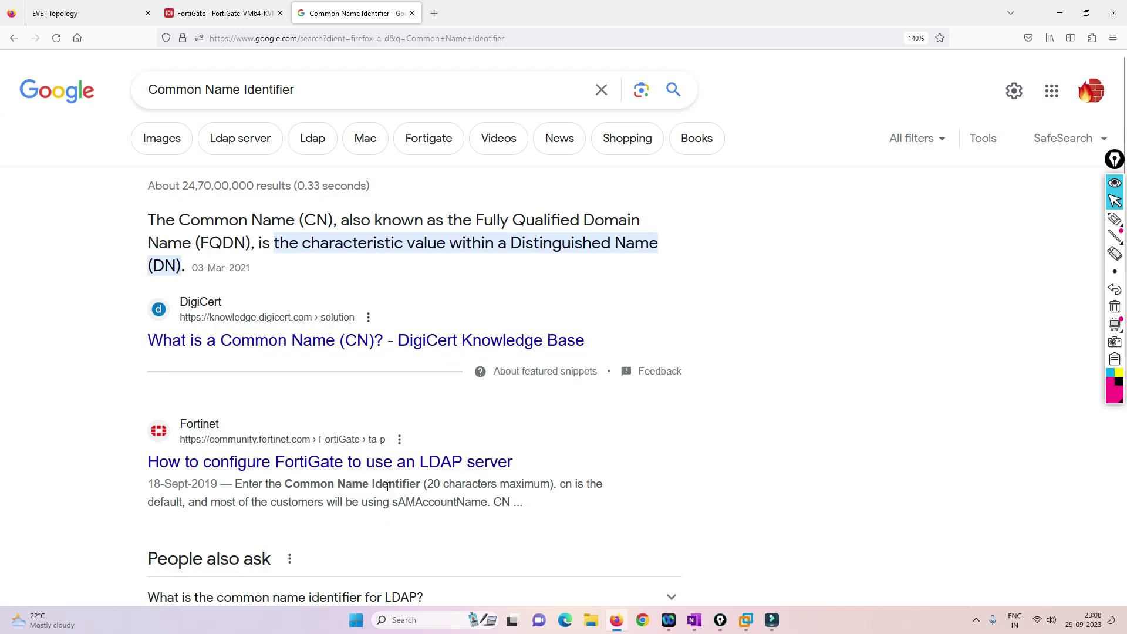
Copy sAMAccountName from the Fortinet search result and set it as the LDAP server's common name identifier
drag(393, 502, 488, 503)
key(ctrl+c)
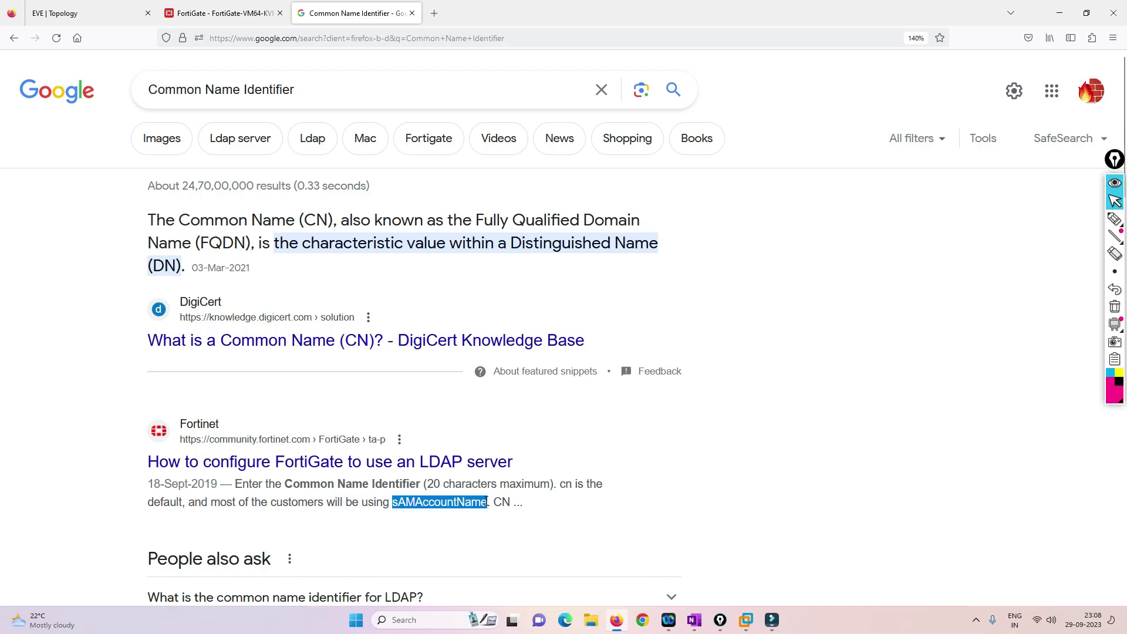
click(215, 13)
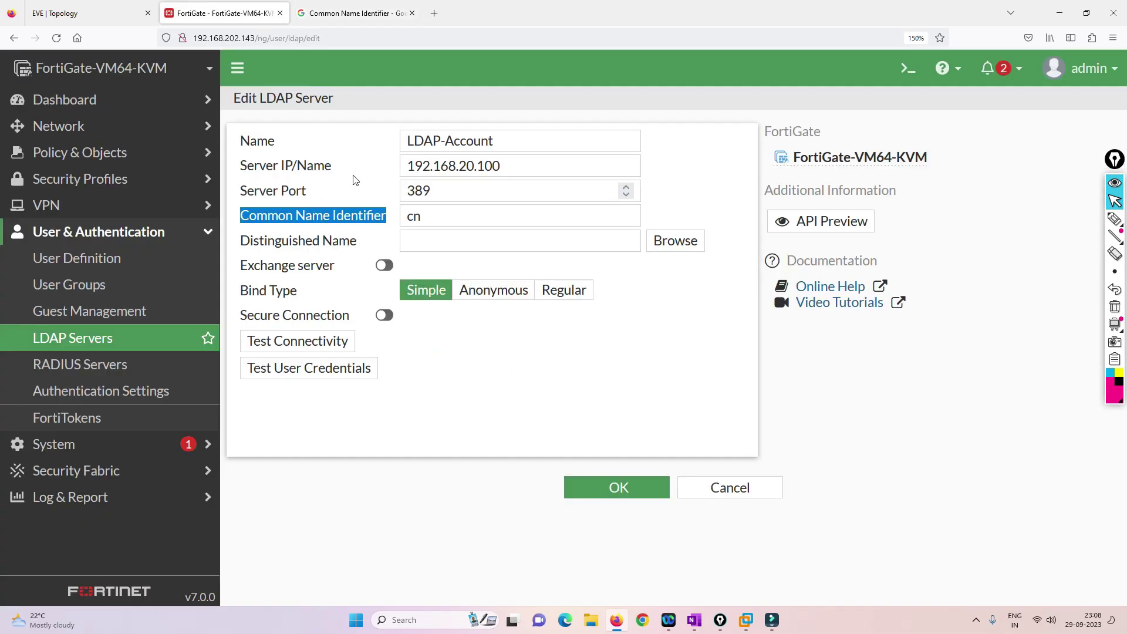
double_click(414, 216)
key(ctrl+v)
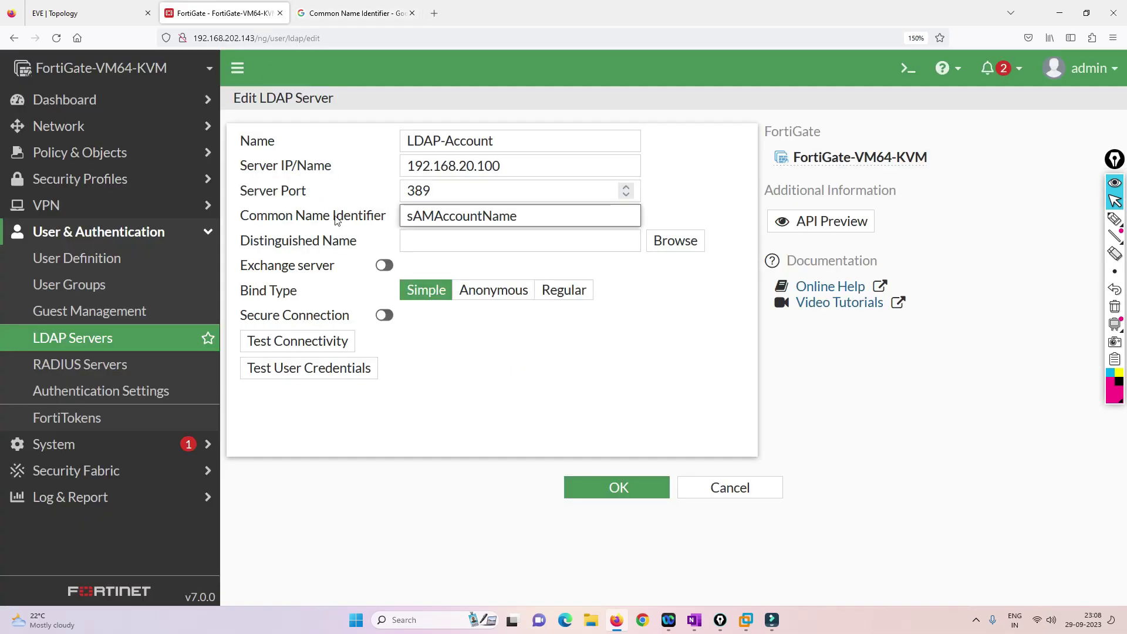
Look up the domain in Winserver's Active Directory tree and set the LDAP server's distinguished name to DC=lab,DC=com
click(434, 247)
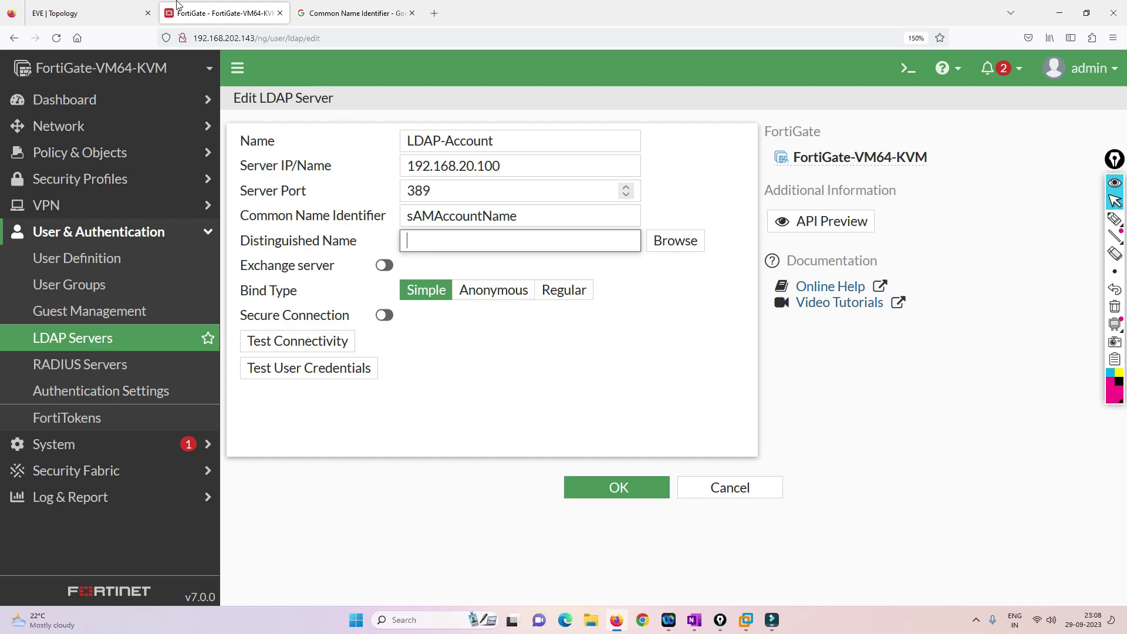
click(88, 13)
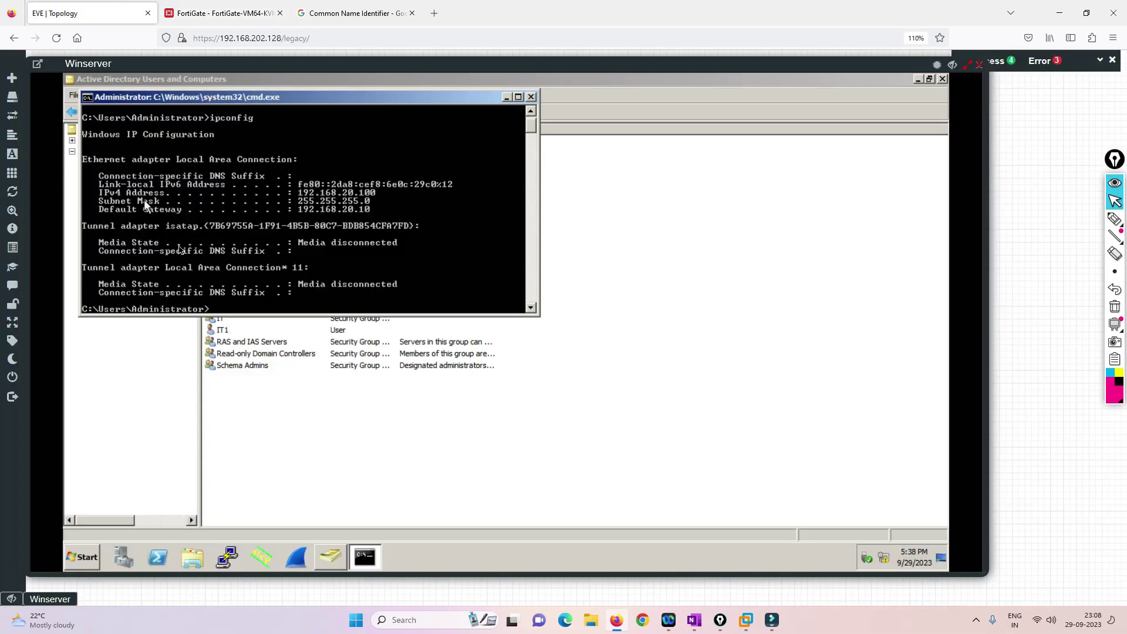
click(531, 96)
click(106, 152)
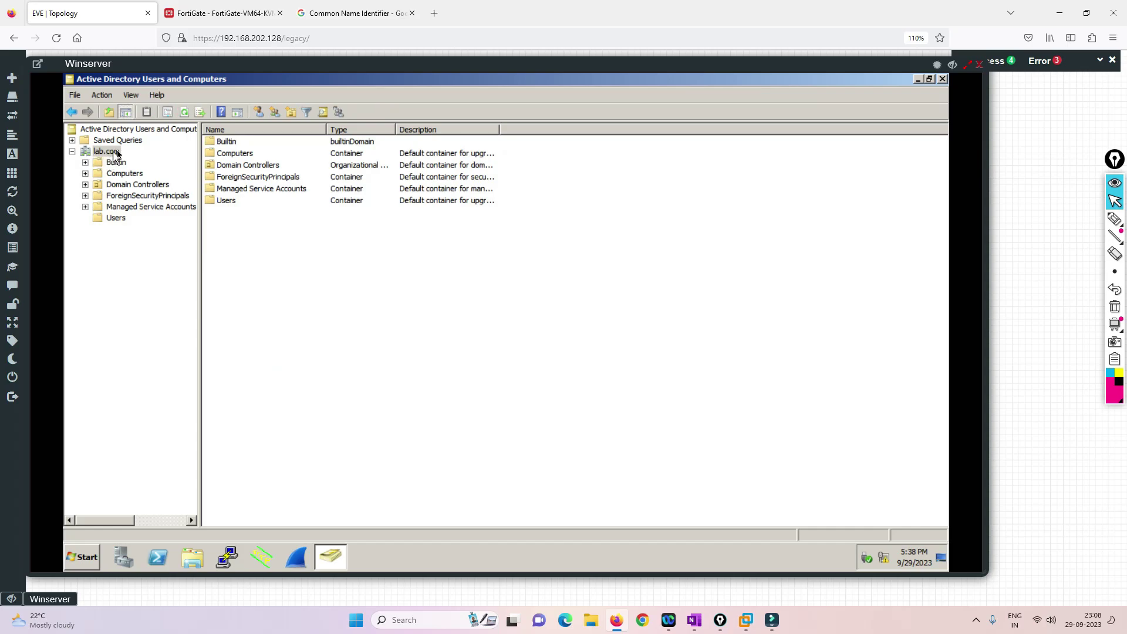
click(201, 23)
click(314, 14)
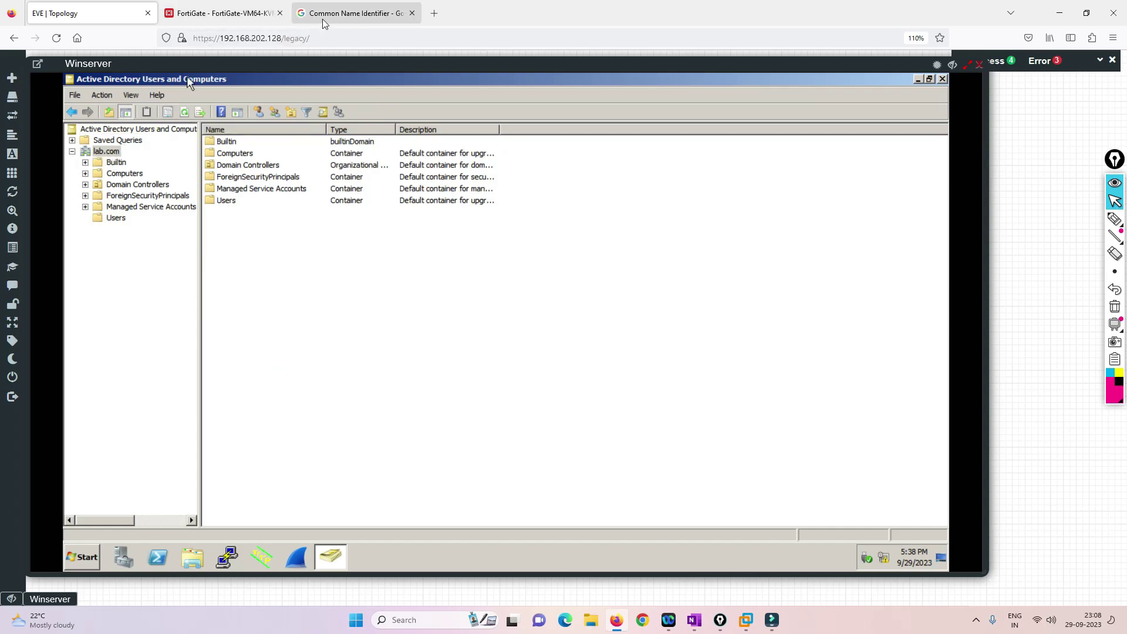
click(229, 6)
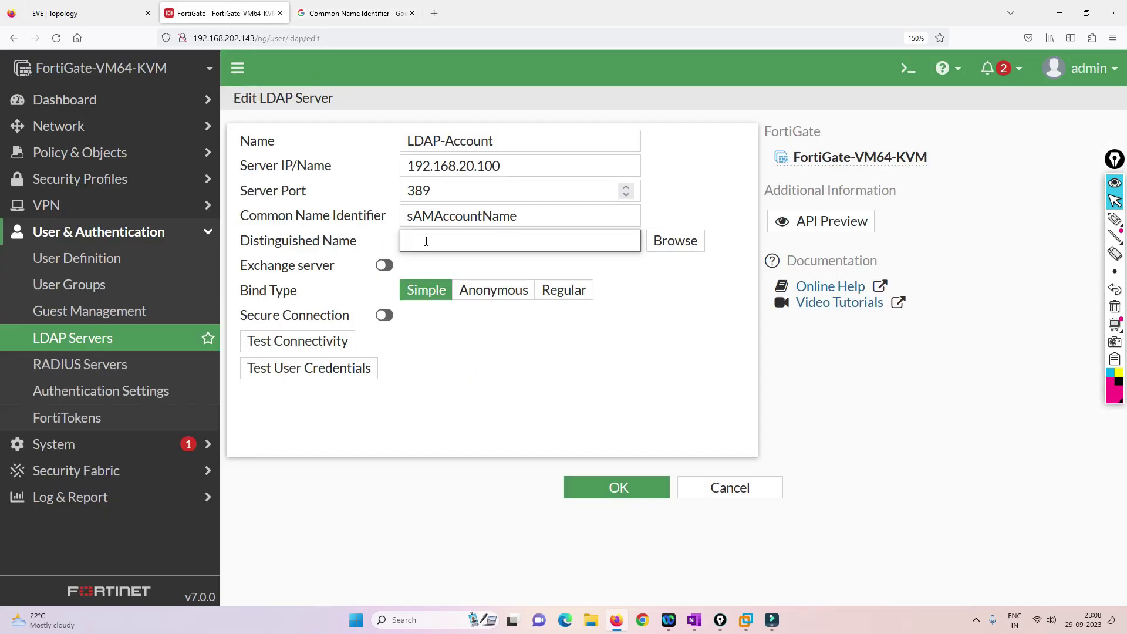
text(DC=lab,DC=com)
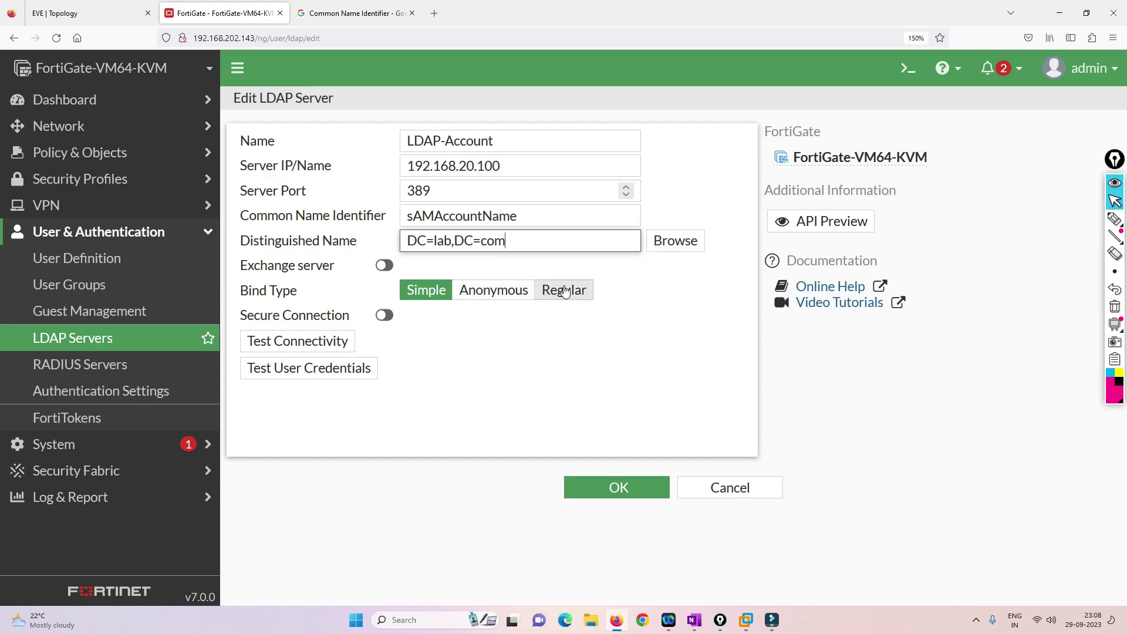
click(391, 268)
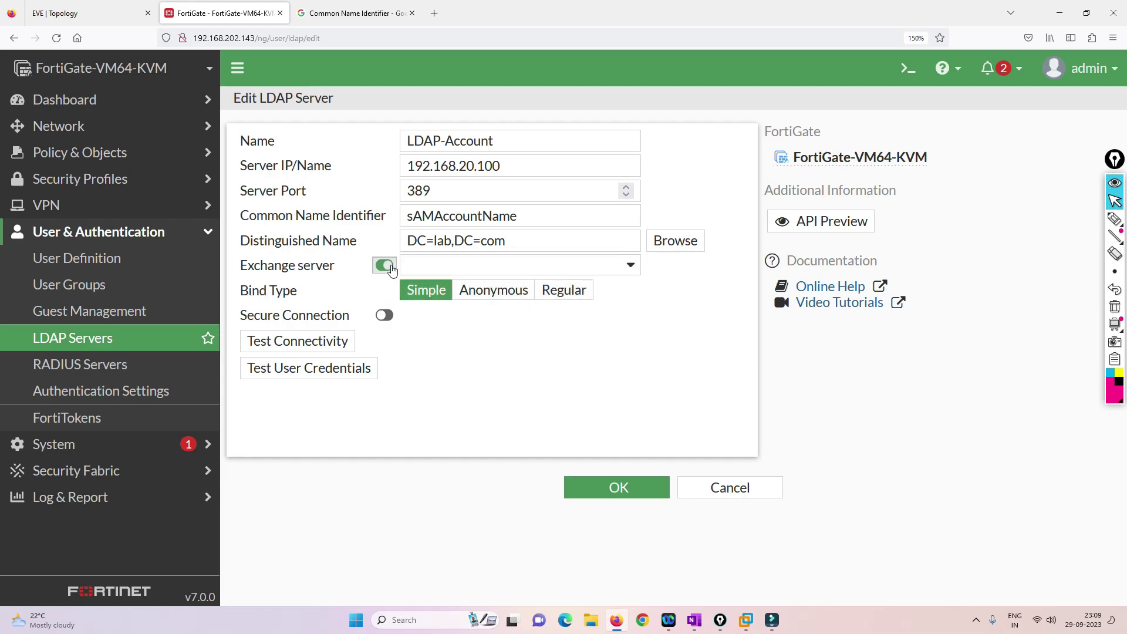
click(516, 267)
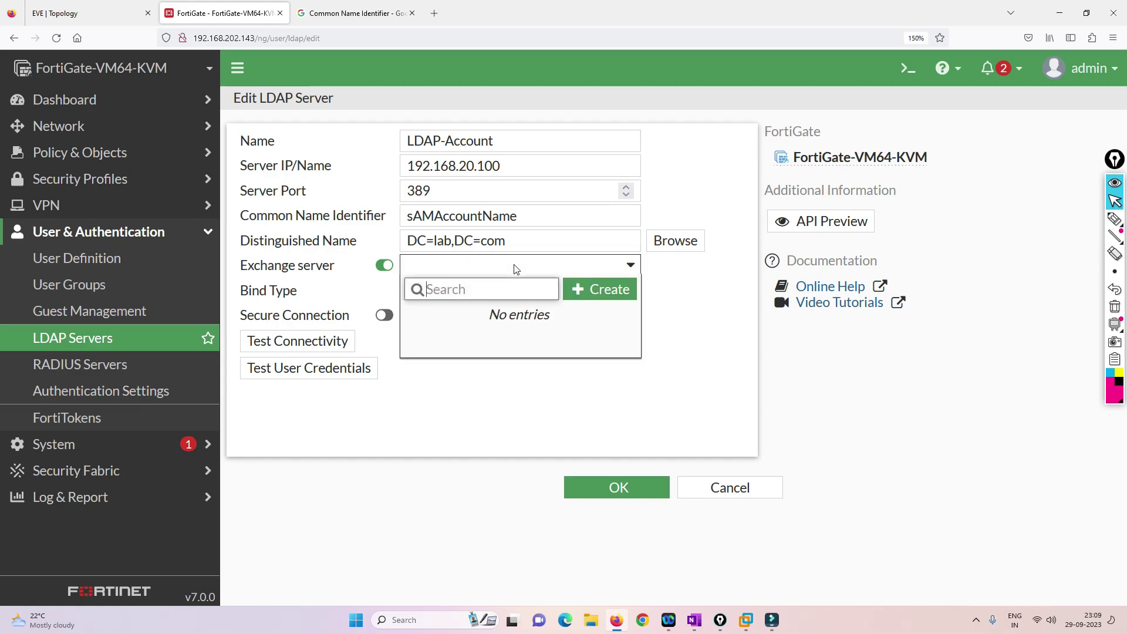
click(383, 268)
click(383, 268)
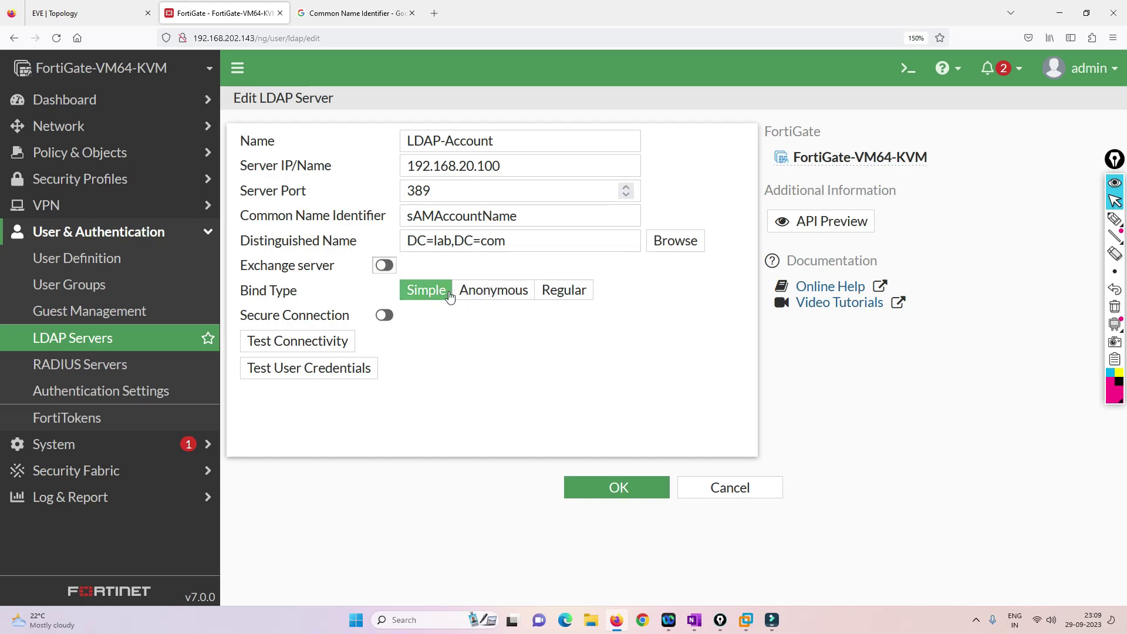
Set the LDAP bind type to Regular and enter Adminitrator as the username
click(552, 290)
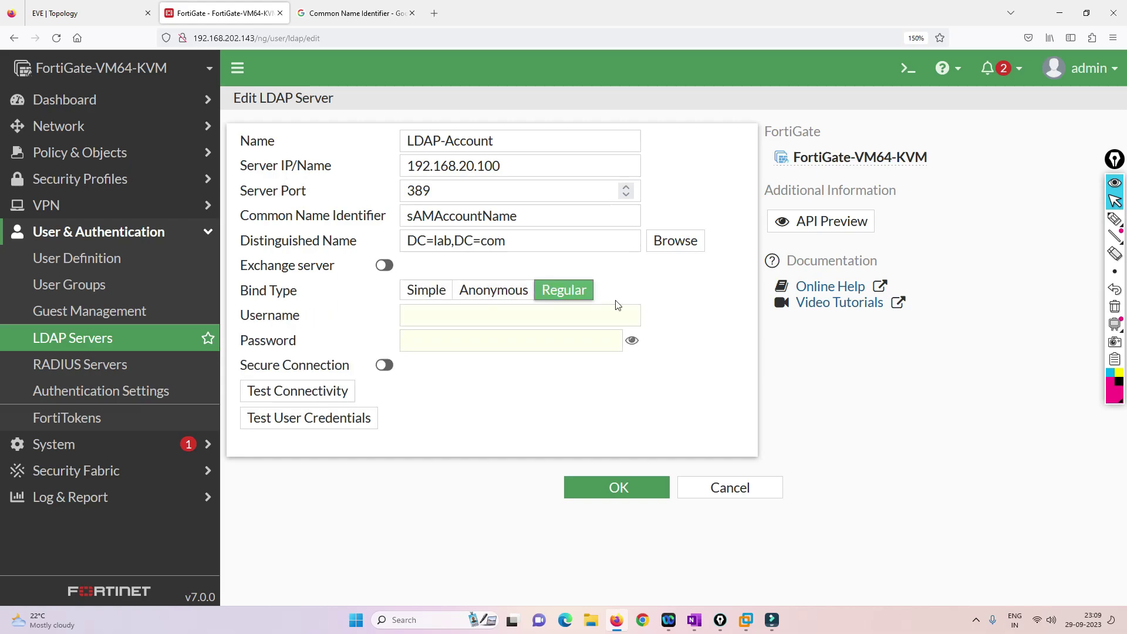
click(521, 315)
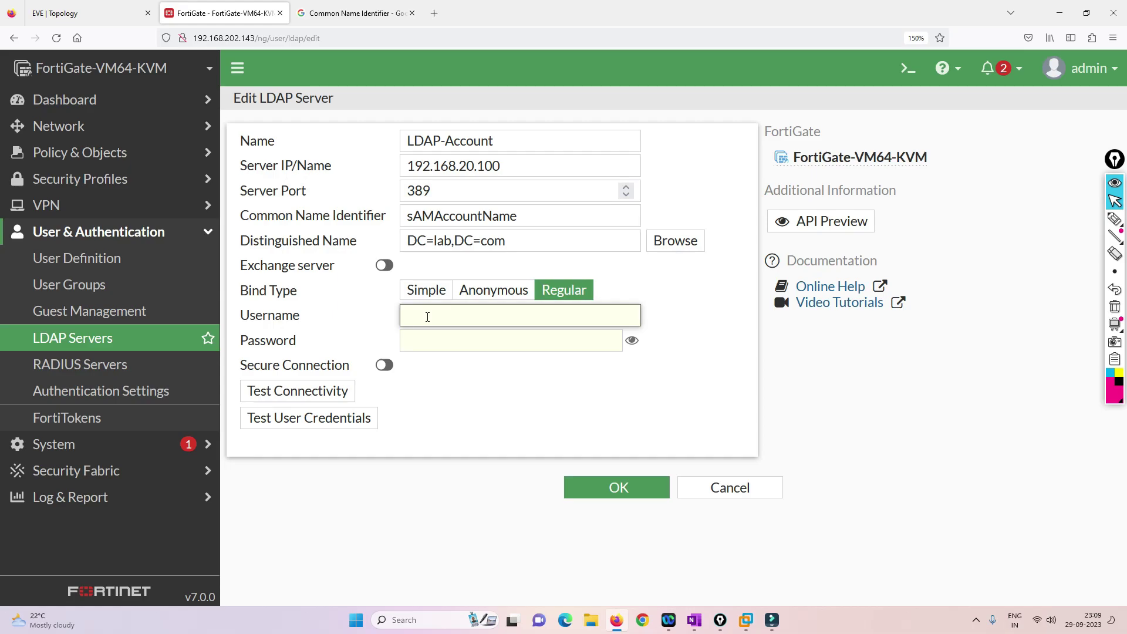
text(Adminitrator)
Examine the Administrator account's properties in the lab.com Users container on Winserver, looking for its logon name settings
click(88, 13)
click(117, 219)
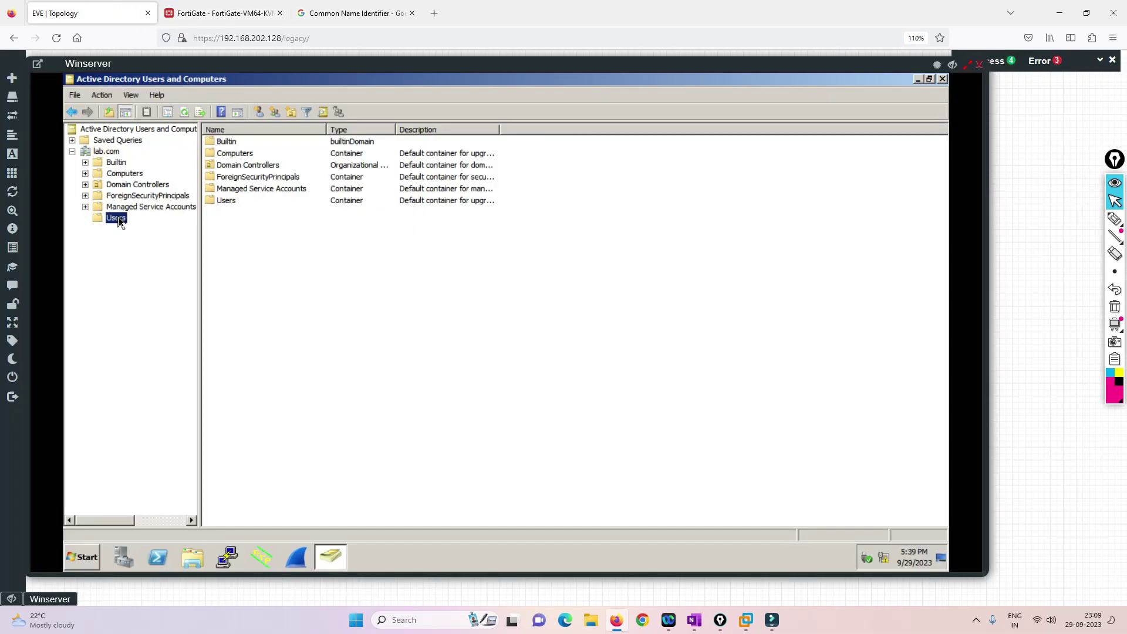
double_click(239, 144)
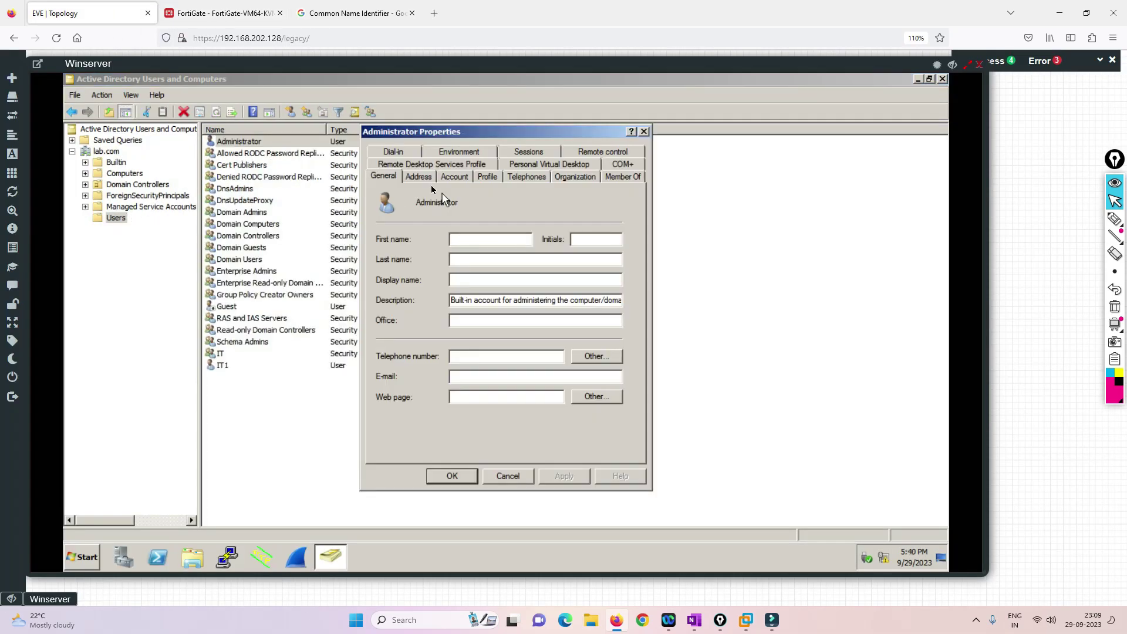
click(426, 178)
click(455, 177)
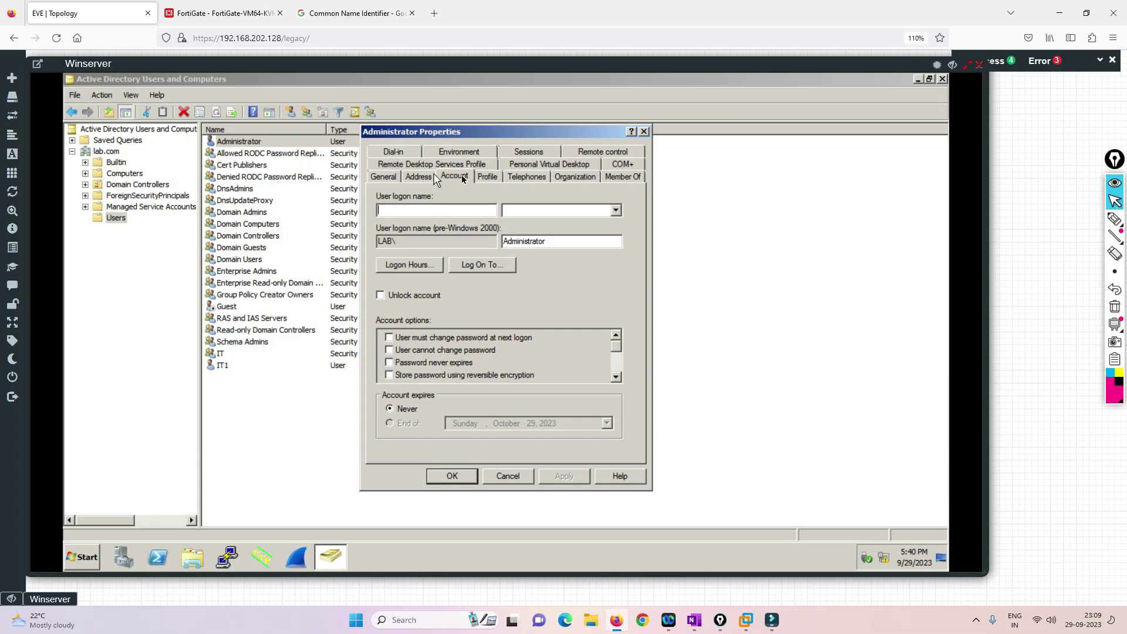
click(487, 178)
click(526, 179)
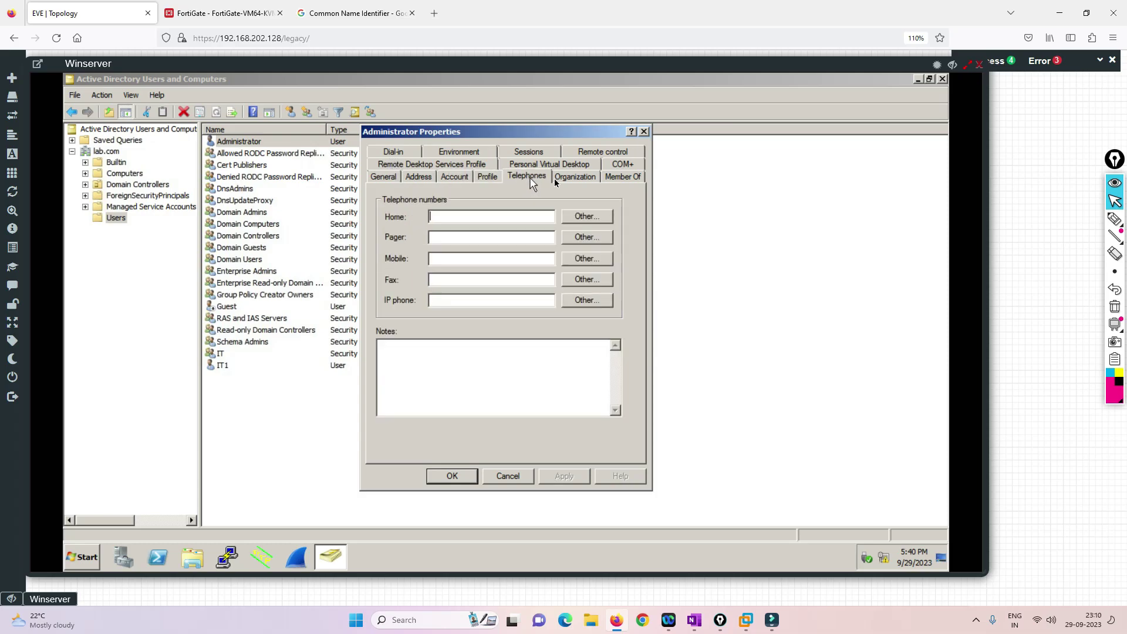
click(565, 179)
click(419, 178)
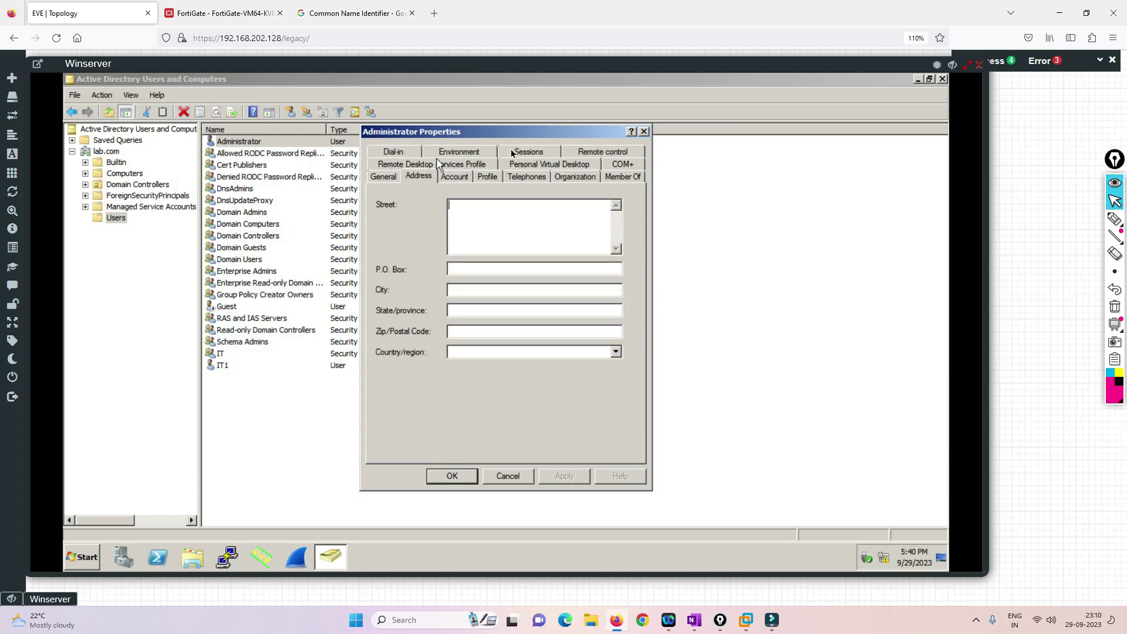
click(478, 152)
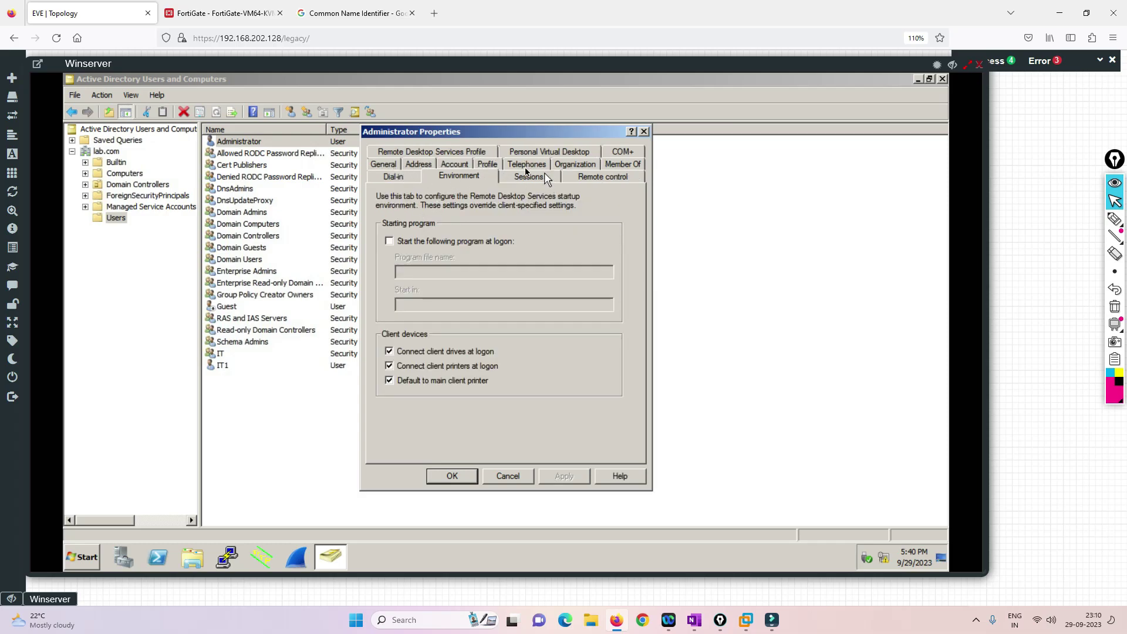
click(455, 165)
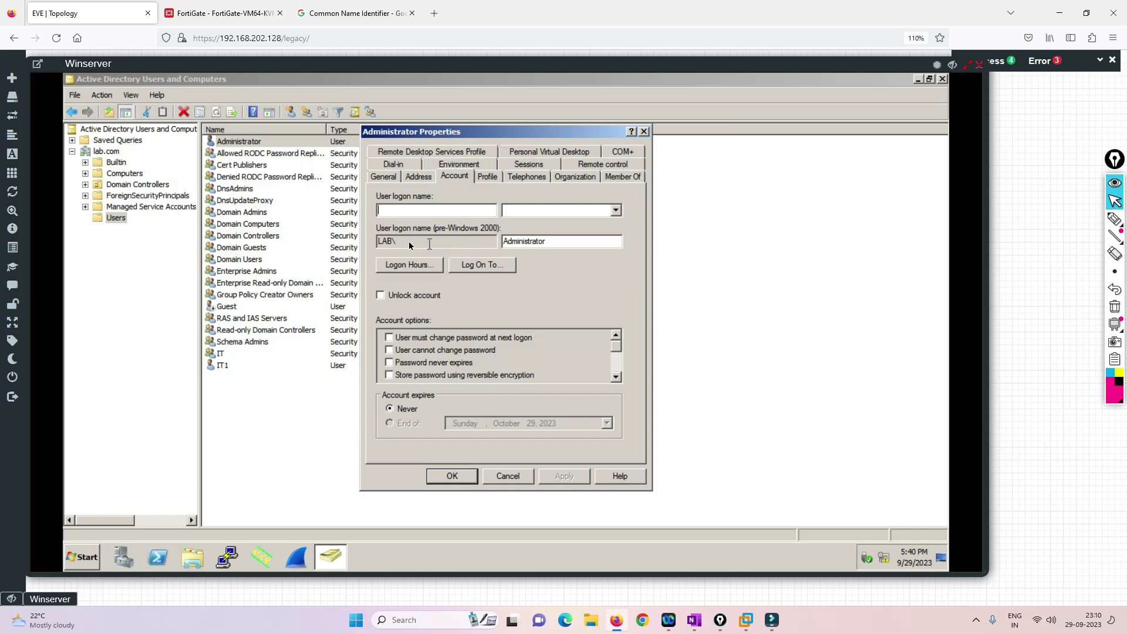
drag(552, 242, 492, 245)
click(615, 210)
click(522, 223)
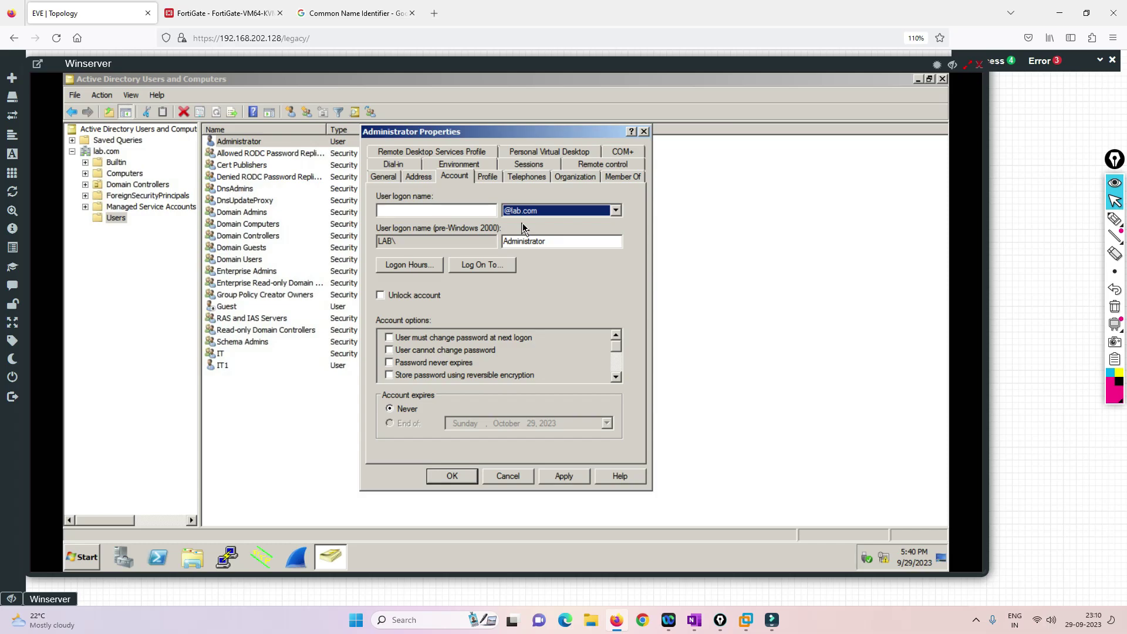
click(434, 215)
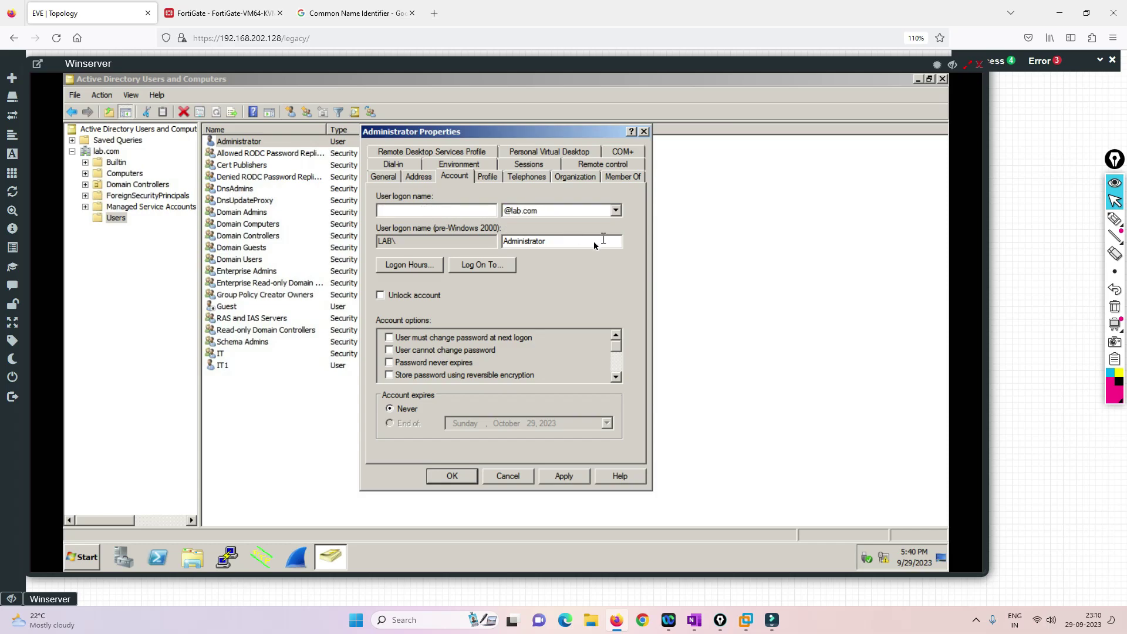
drag(587, 242, 427, 244)
key(BackSpace)
key(ctrl+z)
key(ctrl+c)
click(439, 210)
key(ctrl+v)
click(555, 473)
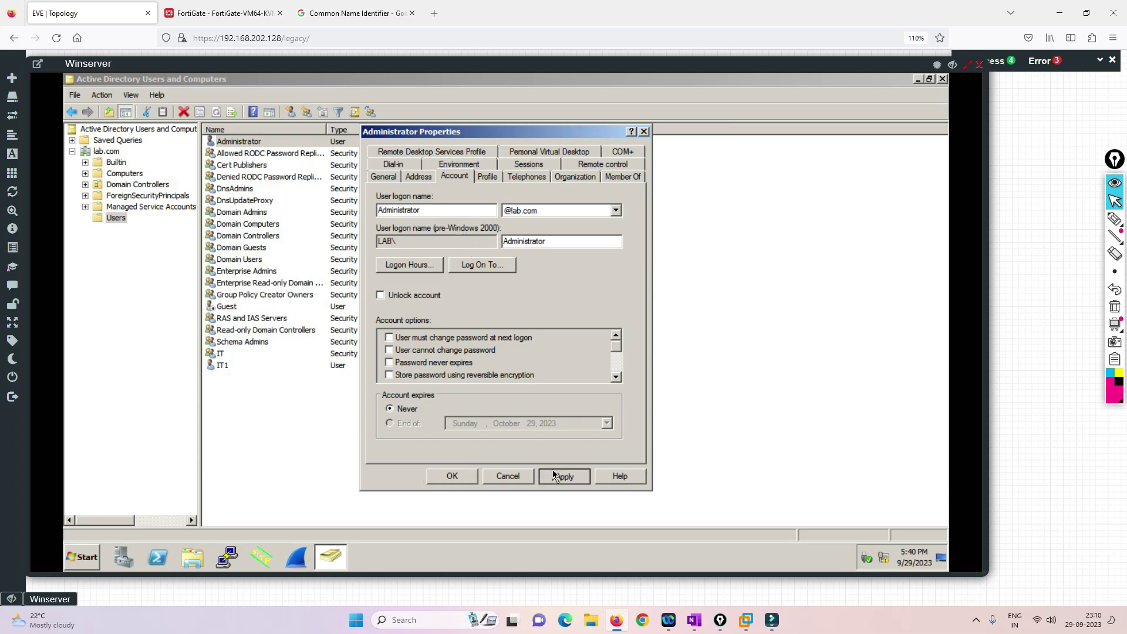
Correct the spelling of Administrator in the FortiGate LDAP username and append the test.com domain to it
click(426, 211)
double_click(414, 212)
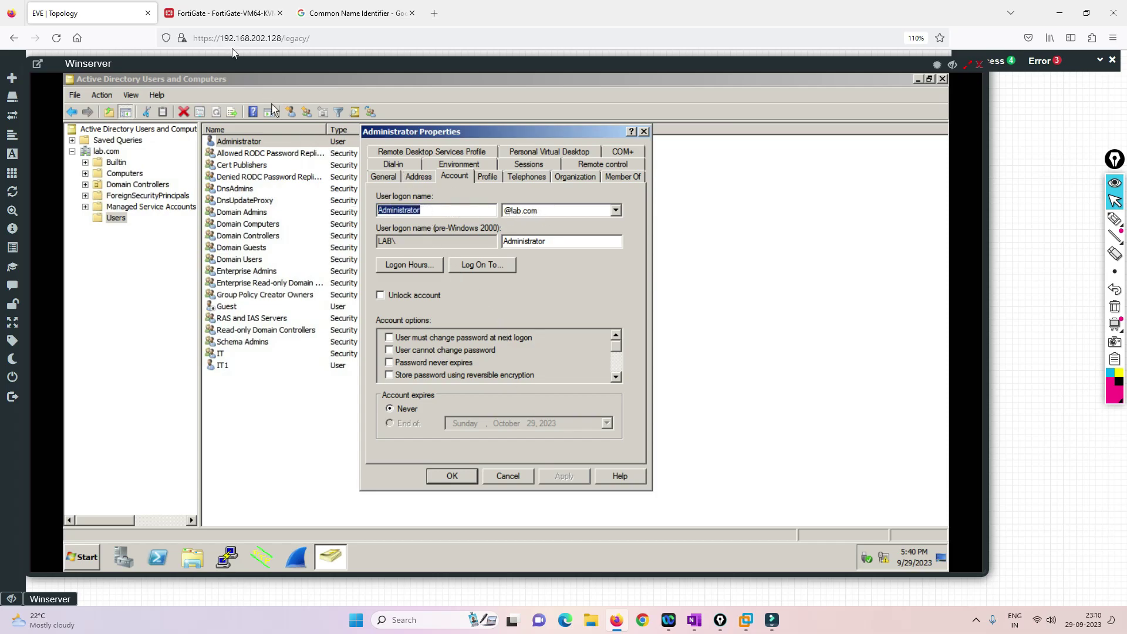
click(234, 13)
click(495, 317)
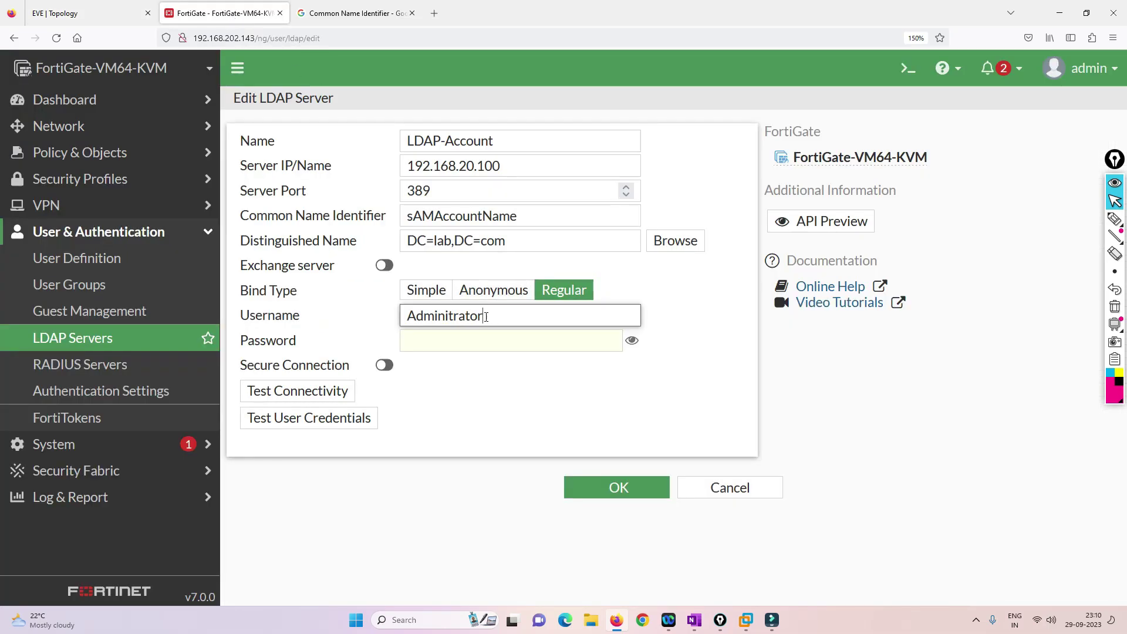
drag(487, 318, 450, 317)
key(BackSpace)
text(strator@test.com)
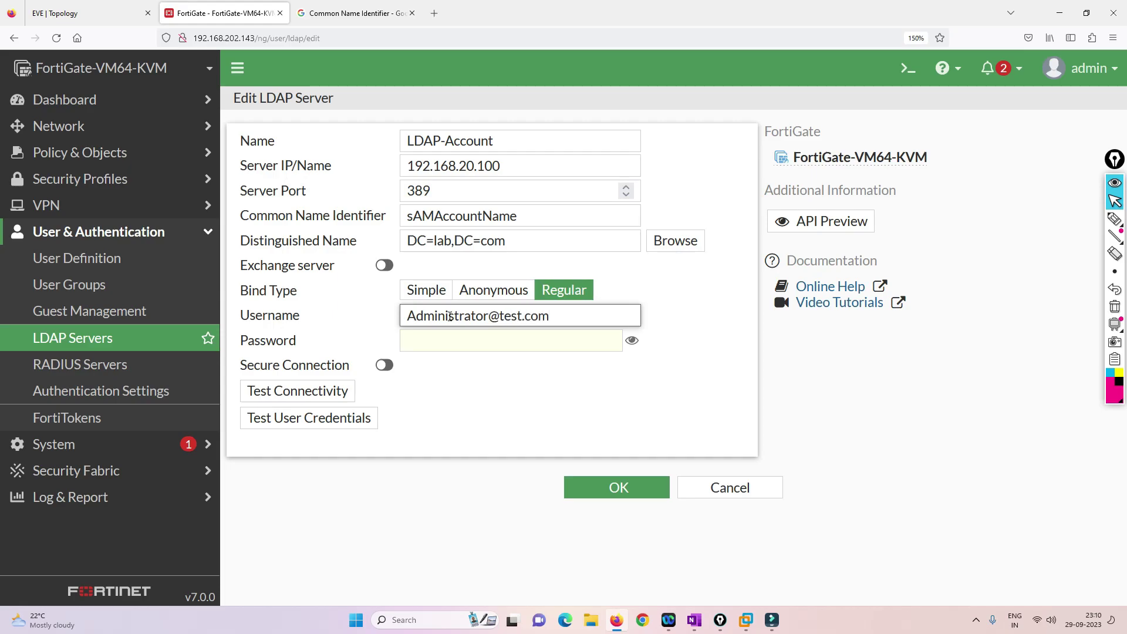
Check the logon domain on Winserver and change the domain in the FortiGate LDAP username to lab.com
click(126, 14)
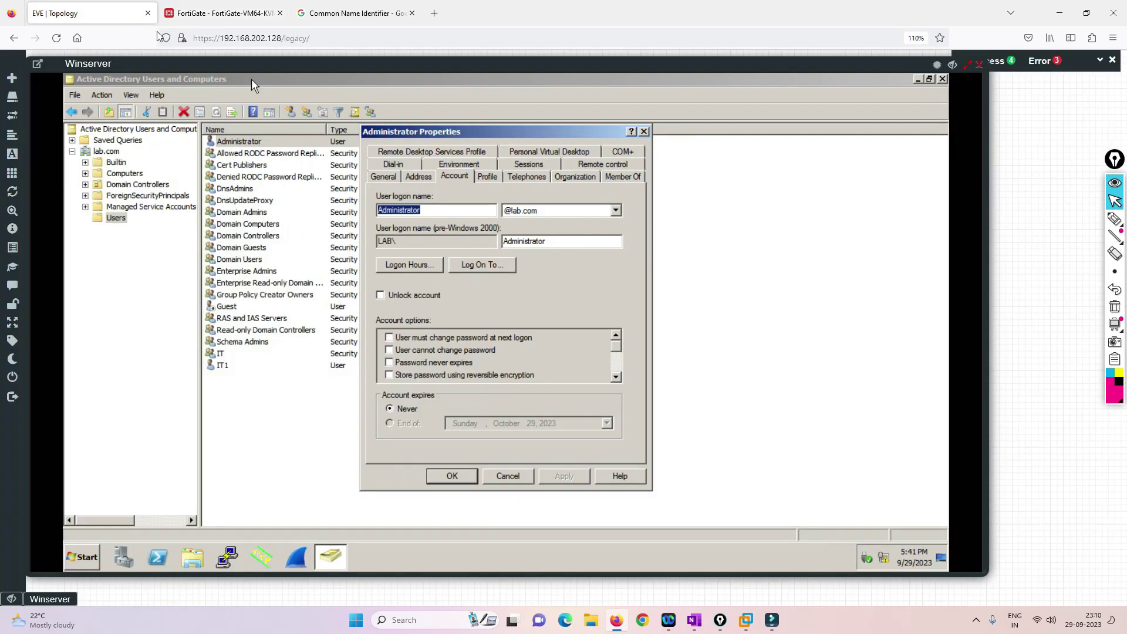
click(223, 13)
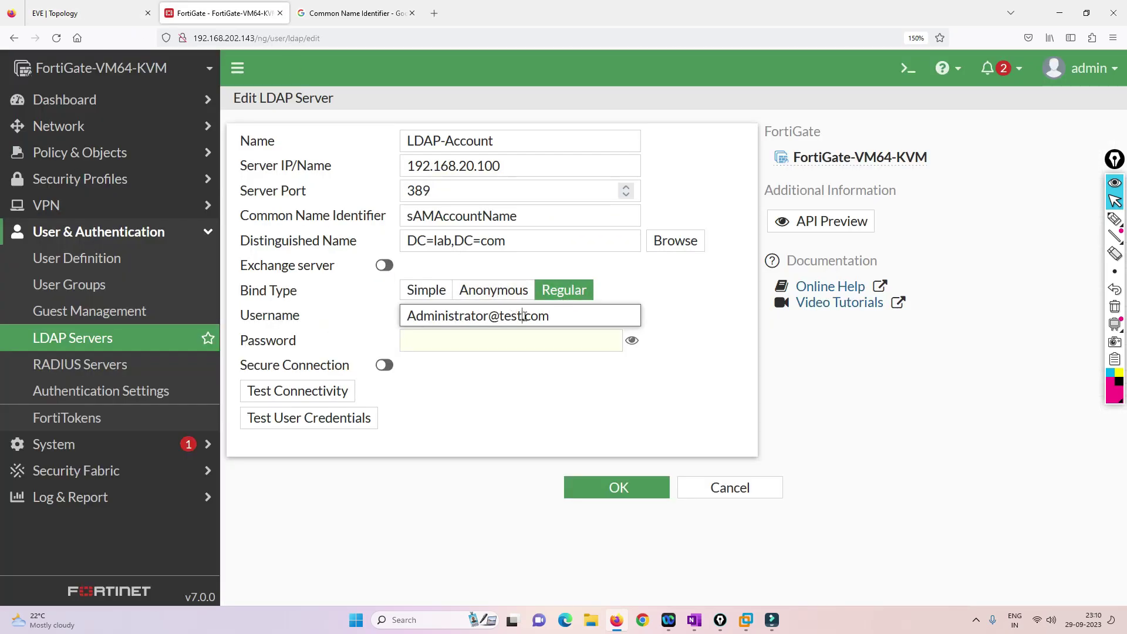
key(Left)
key(Left)
key(Left)
key(Left)
key(BackSpace)
key(BackSpace)
key(BackSpace)
key(BackSpace)
text(lab)
Enter the Administrator account's password in the FortiGate LDAP server form
click(88, 13)
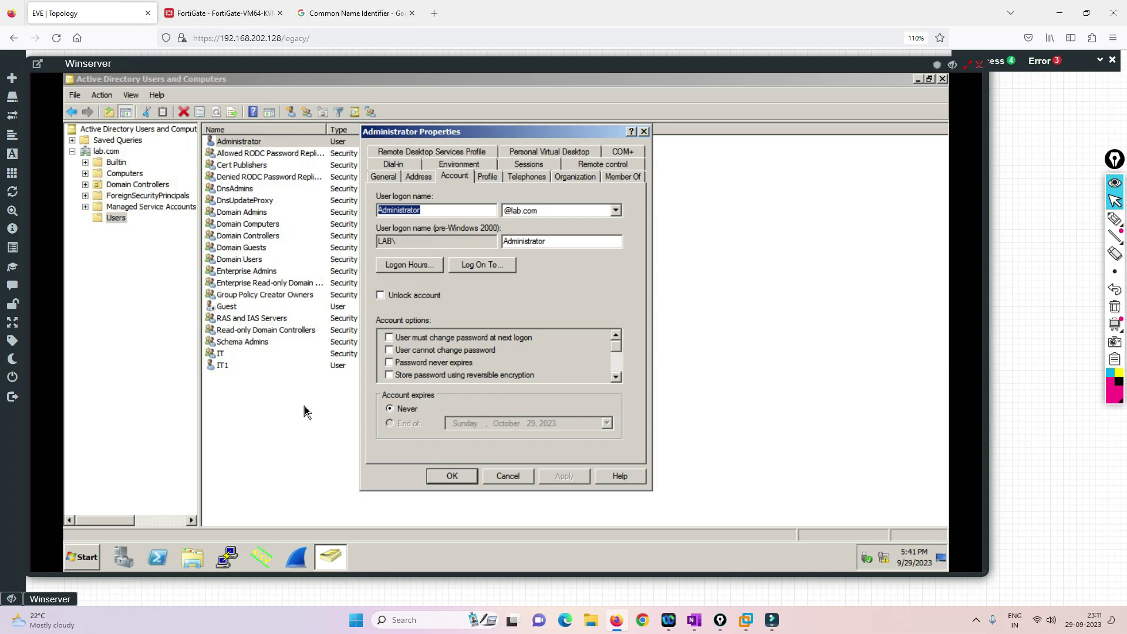
click(223, 13)
click(442, 348)
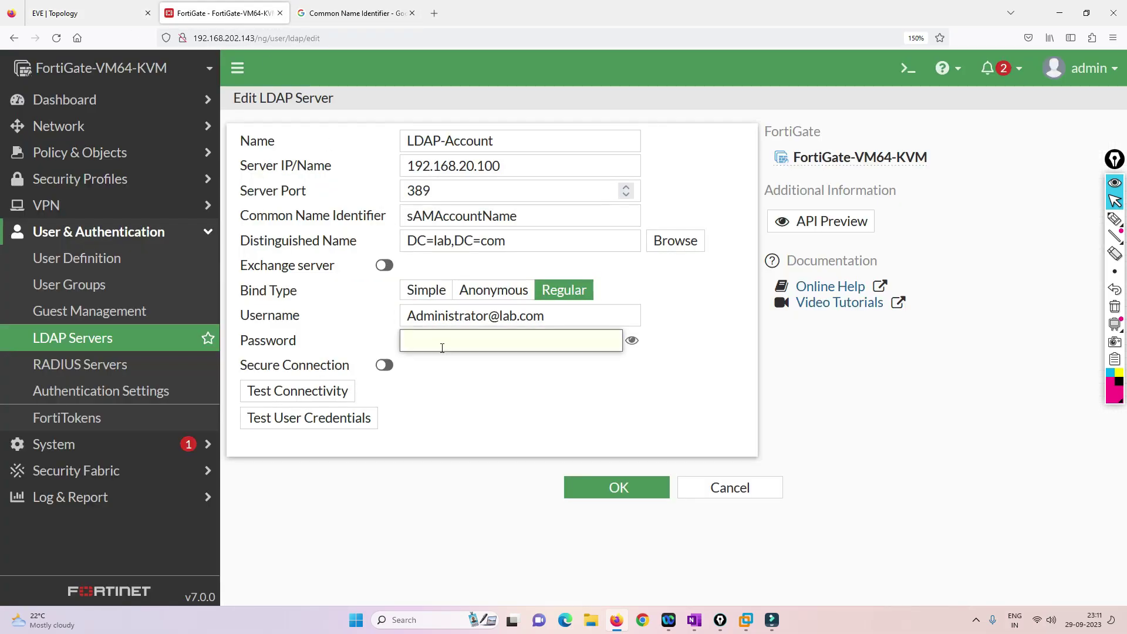
text(••)
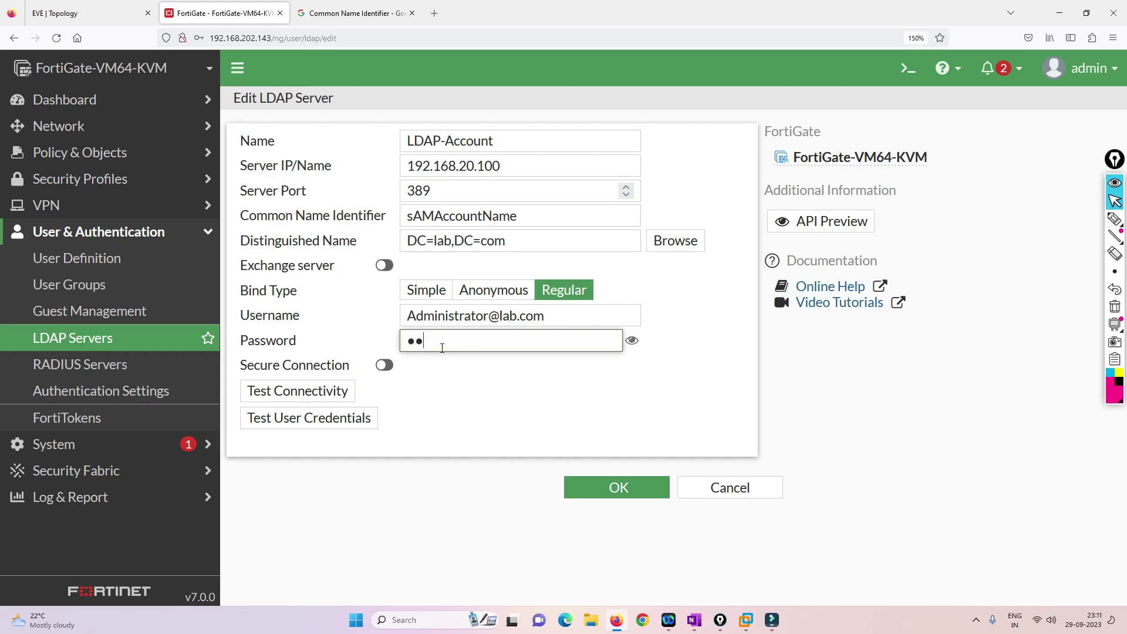
text(•••••)
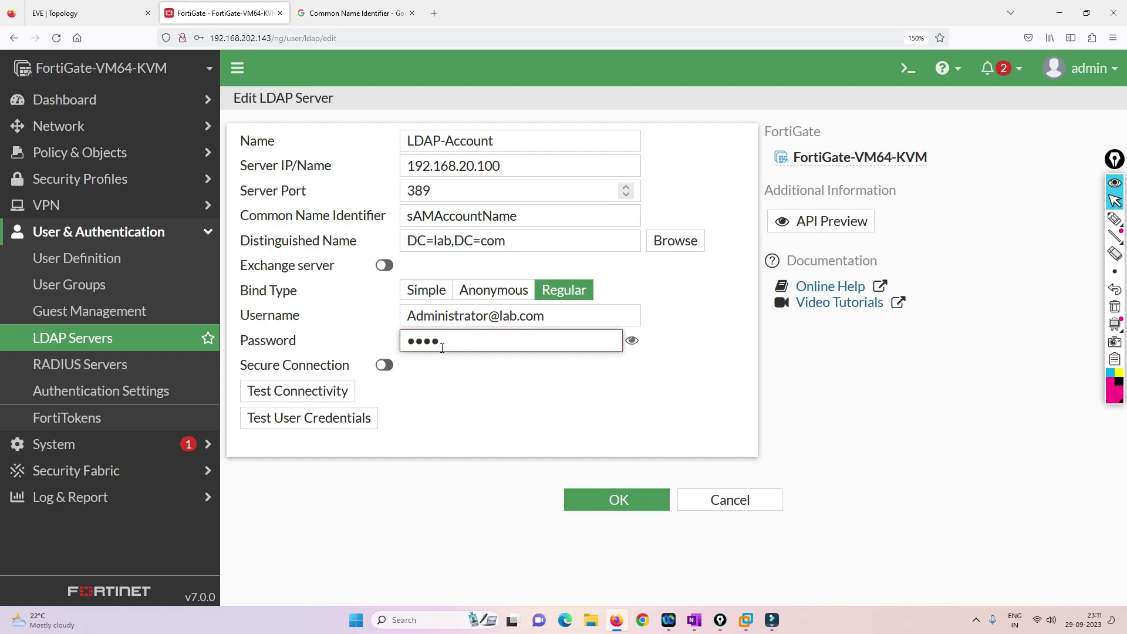
text(••)
Test connectivity to the LDAP server with the secure connection option turned off and review the connection status
click(384, 365)
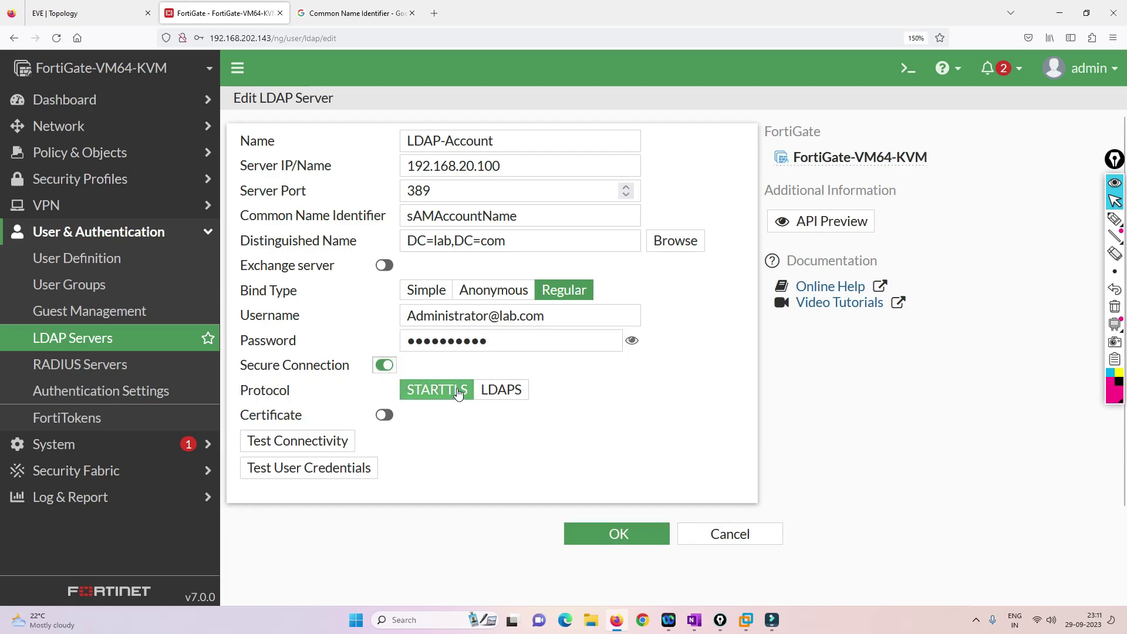
click(384, 365)
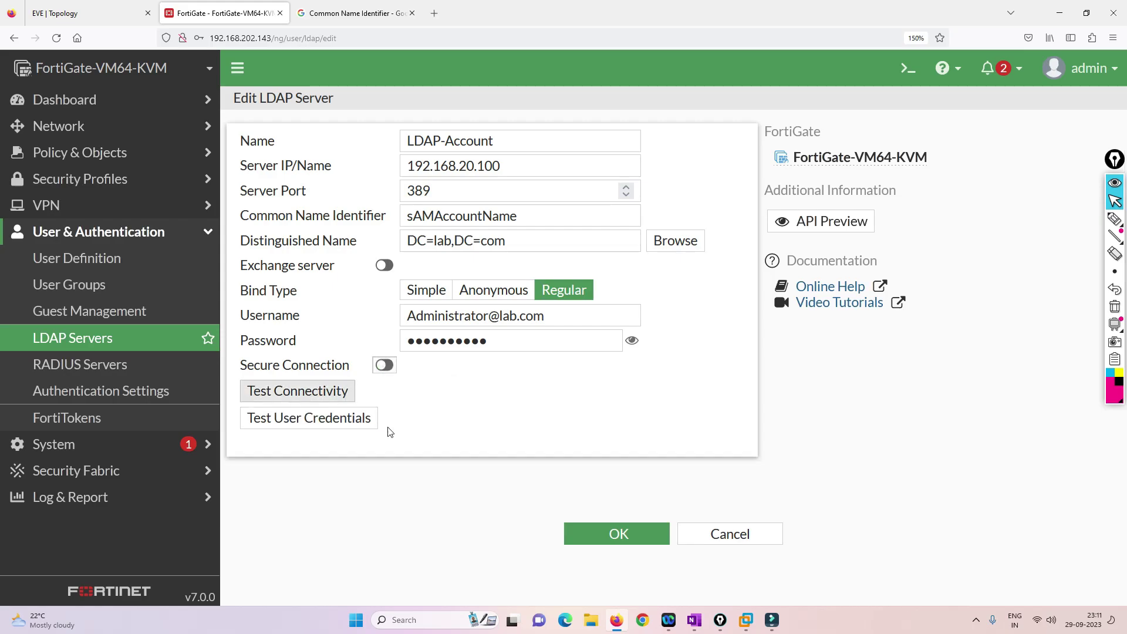
click(329, 393)
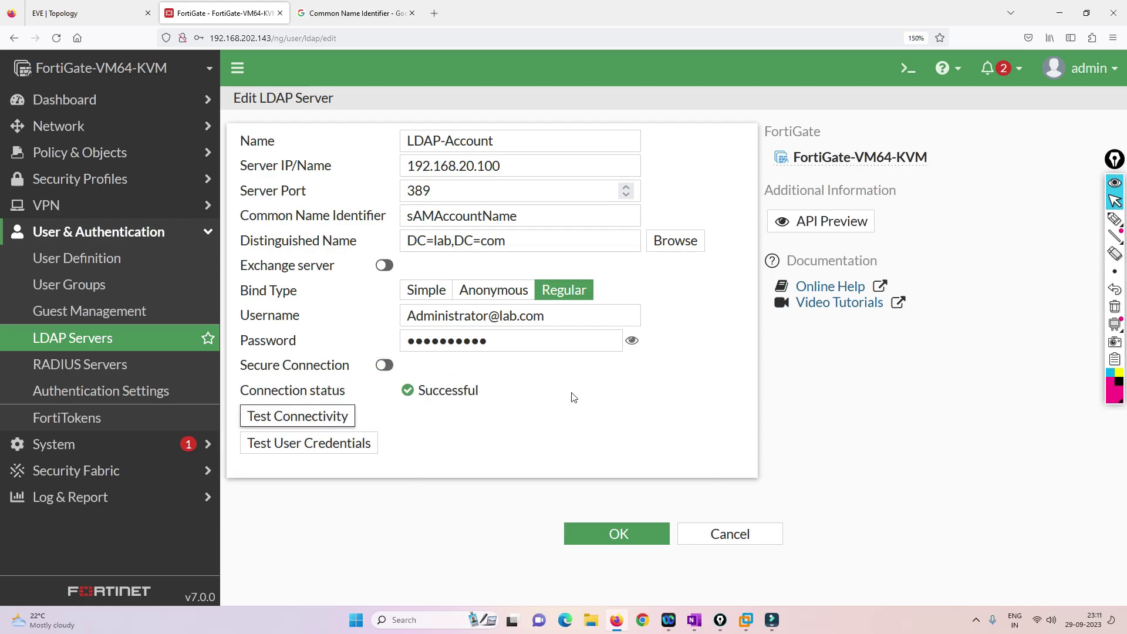
click(419, 390)
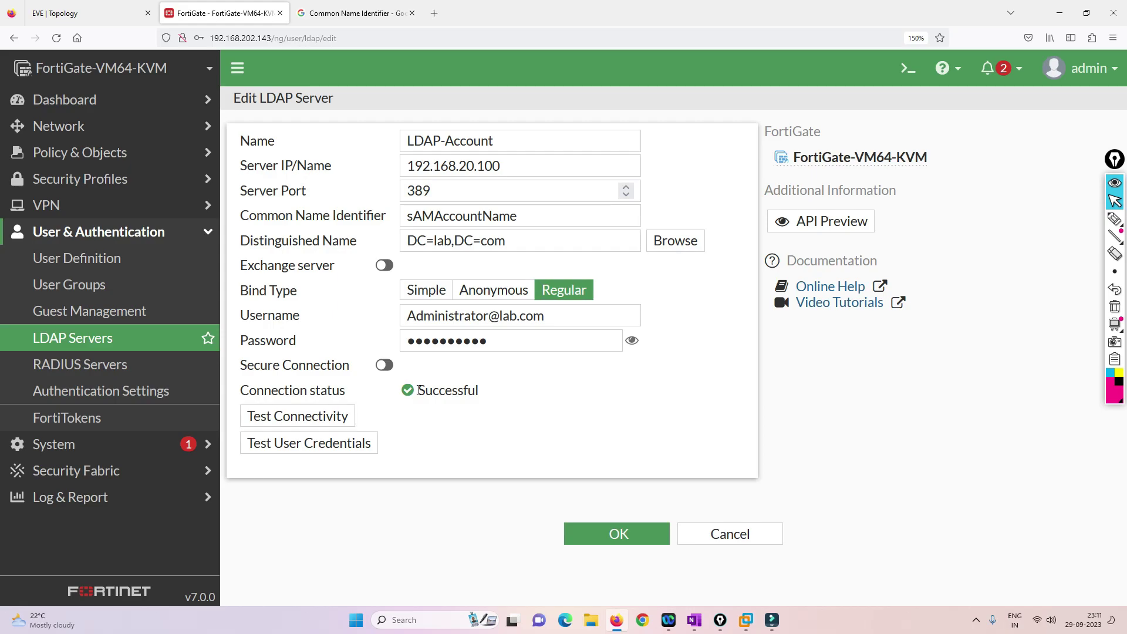
drag(419, 389, 498, 388)
click(498, 388)
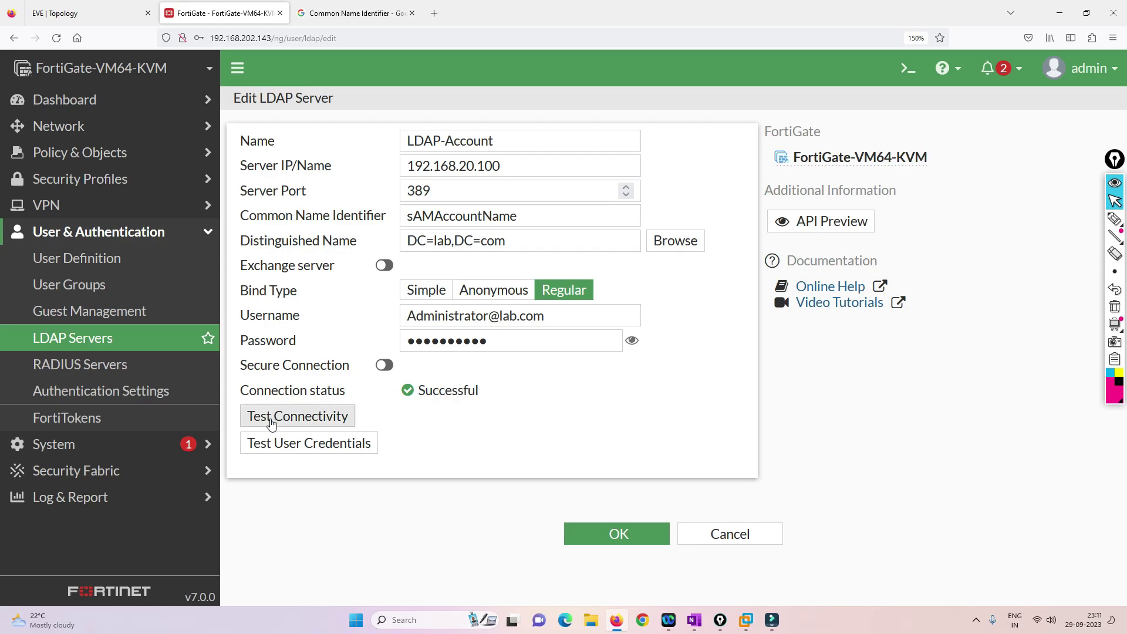
Close the Winserver console in the EVE topology and return to the FortiGate LDAP server form
click(107, 9)
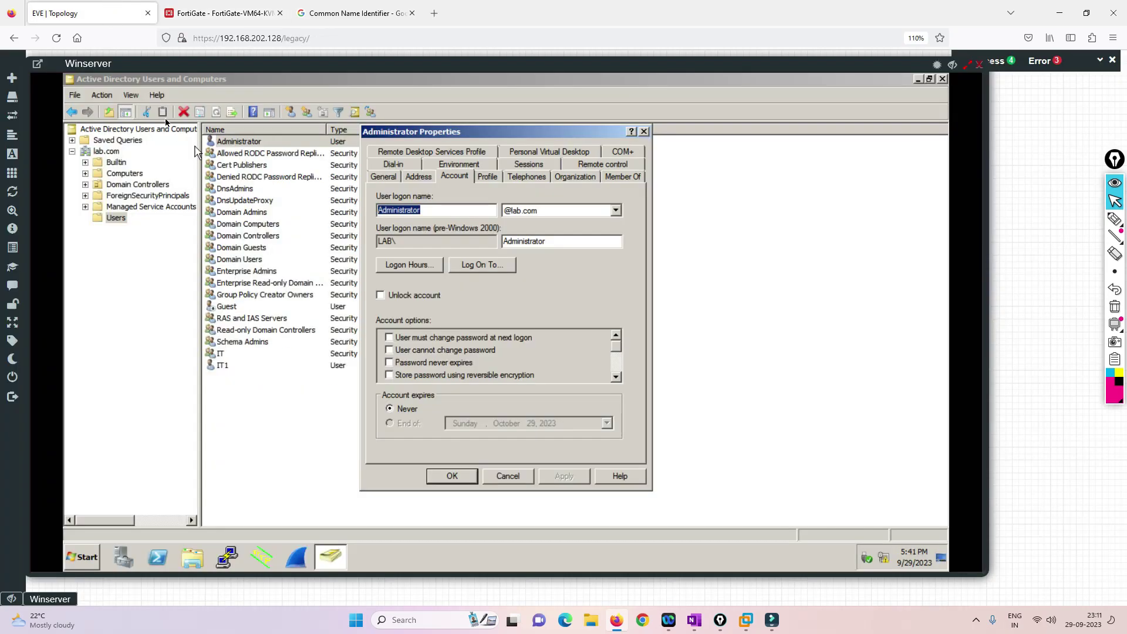
click(201, 4)
click(120, 8)
click(979, 64)
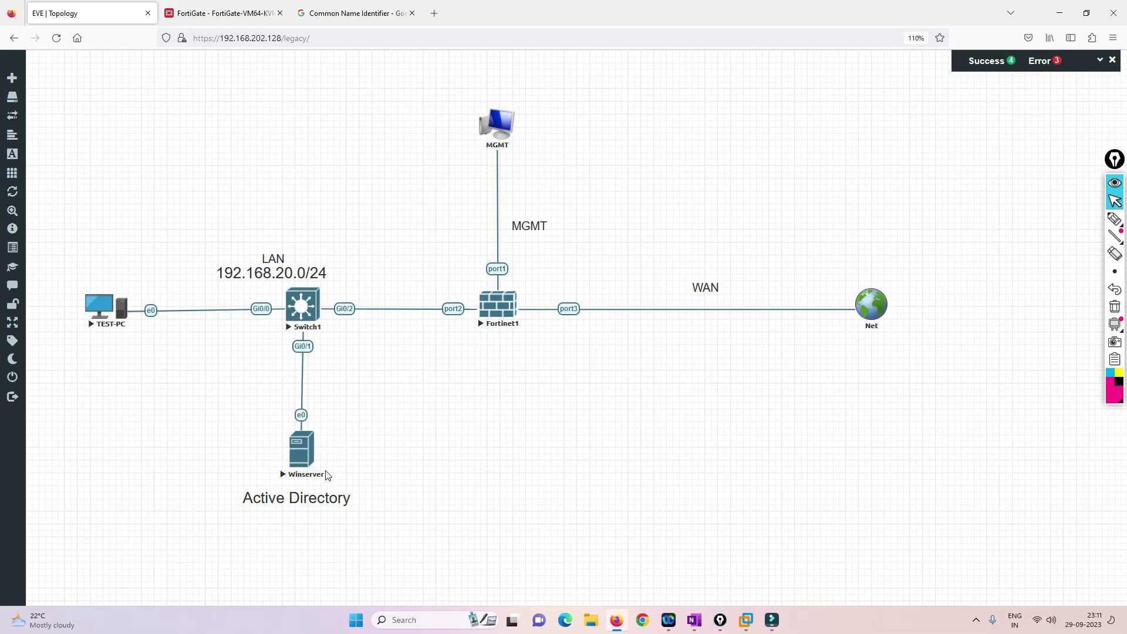
click(237, 14)
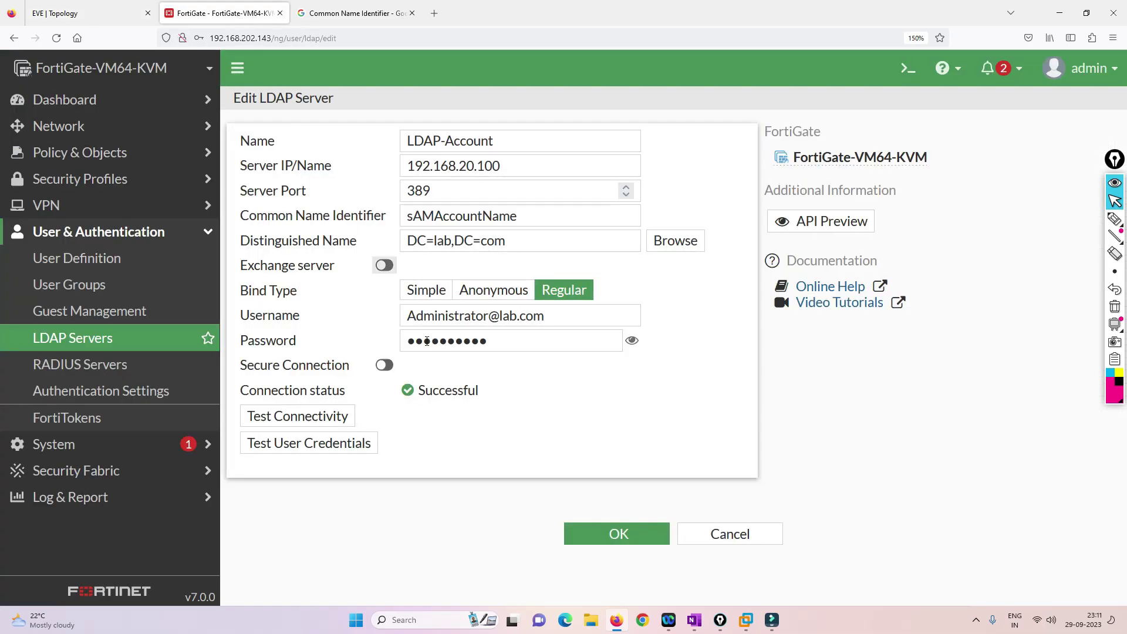
Test the credentials of domain user IT1 against the LDAP server, entering the account's password
click(350, 442)
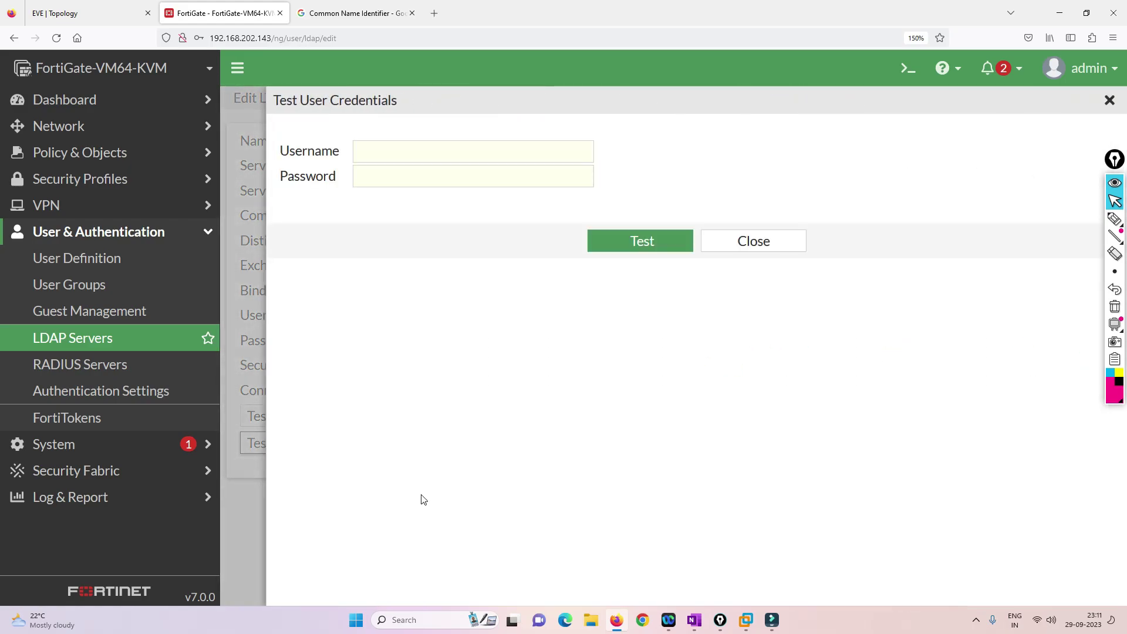
click(382, 156)
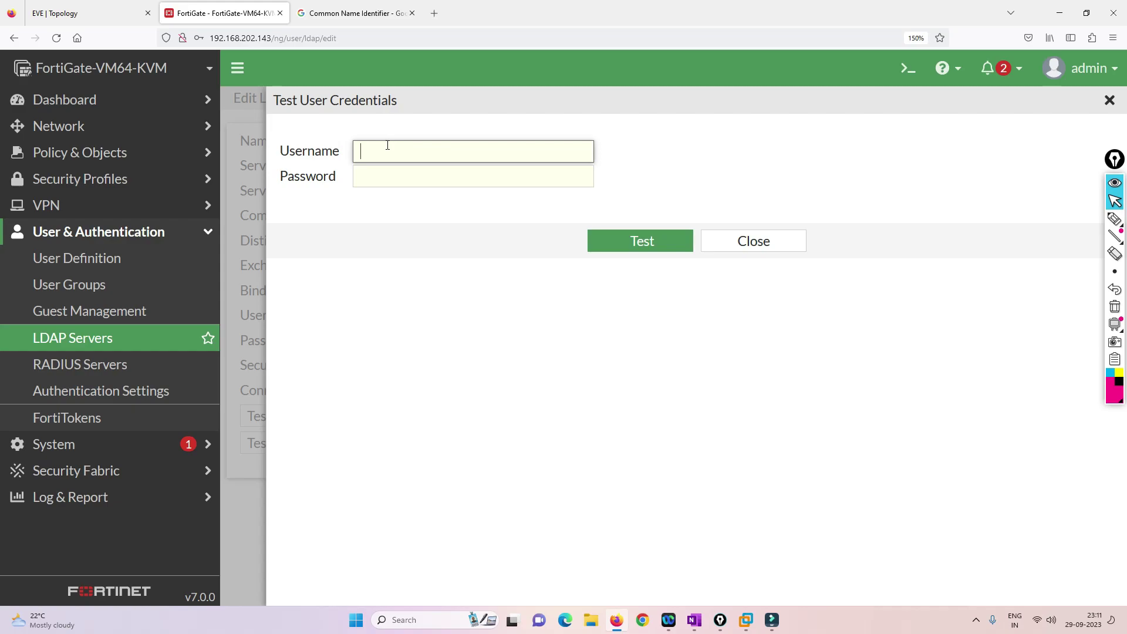
text(IT1)
key(Tab)
text(P•)
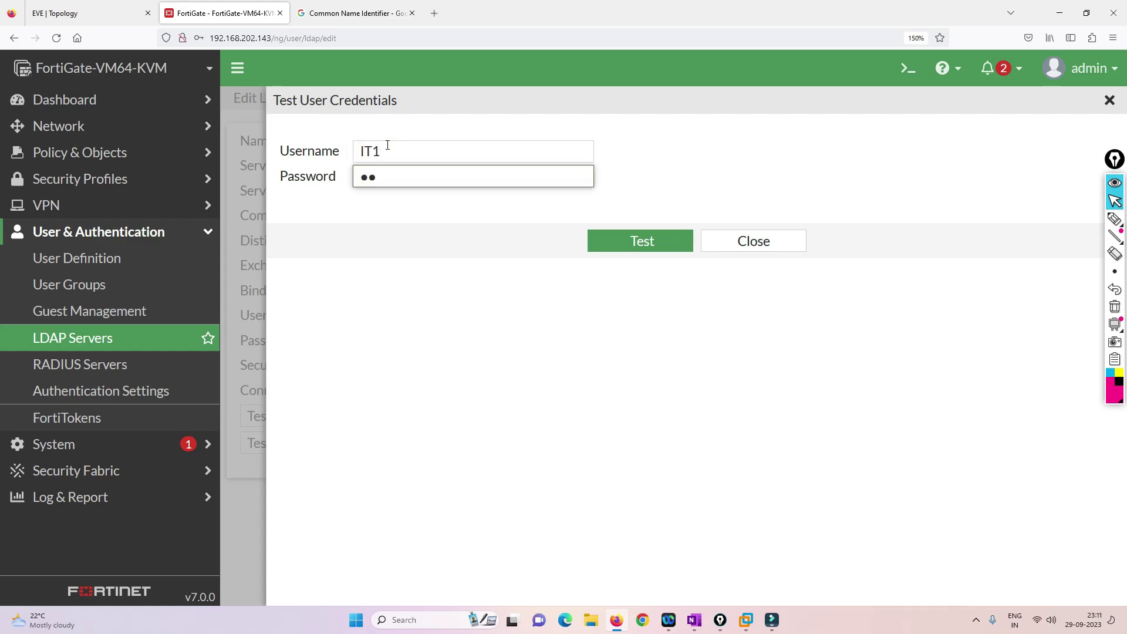
text(••••••••)
click(611, 243)
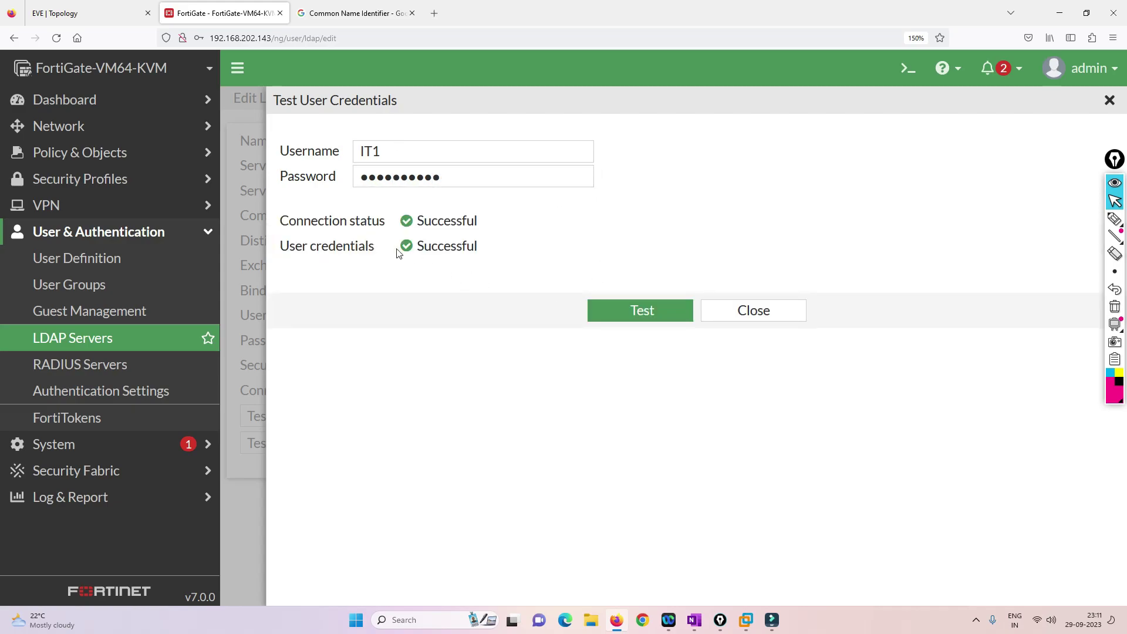
Review the connection status and user credentials results, then close the test without saving the login in the browser
drag(284, 229, 387, 228)
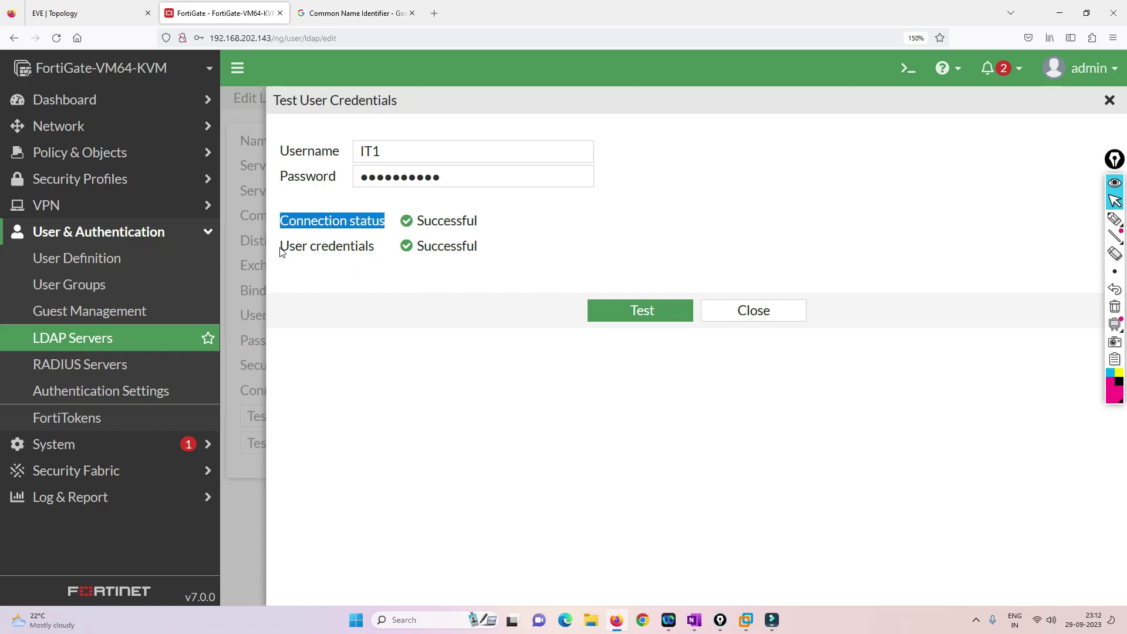
drag(282, 254, 382, 249)
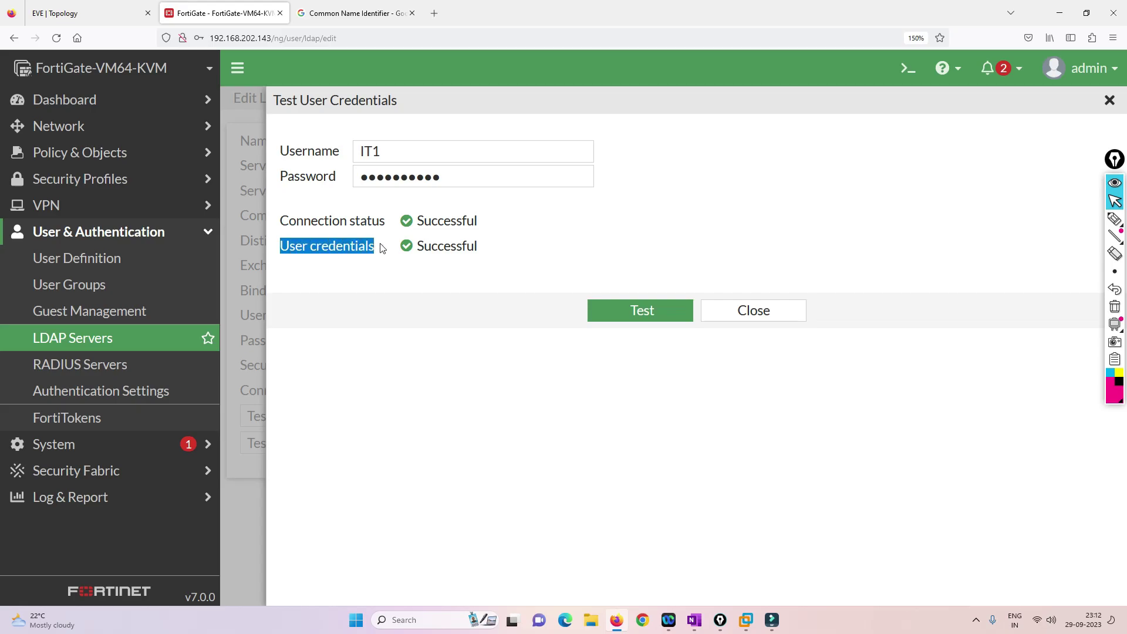
click(745, 311)
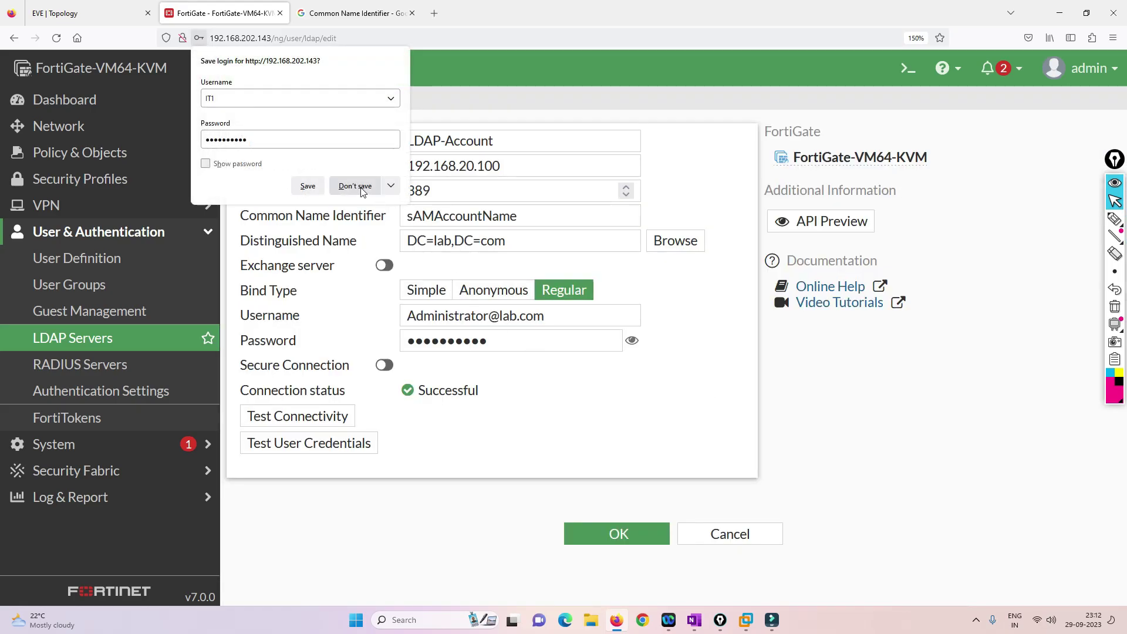
click(356, 186)
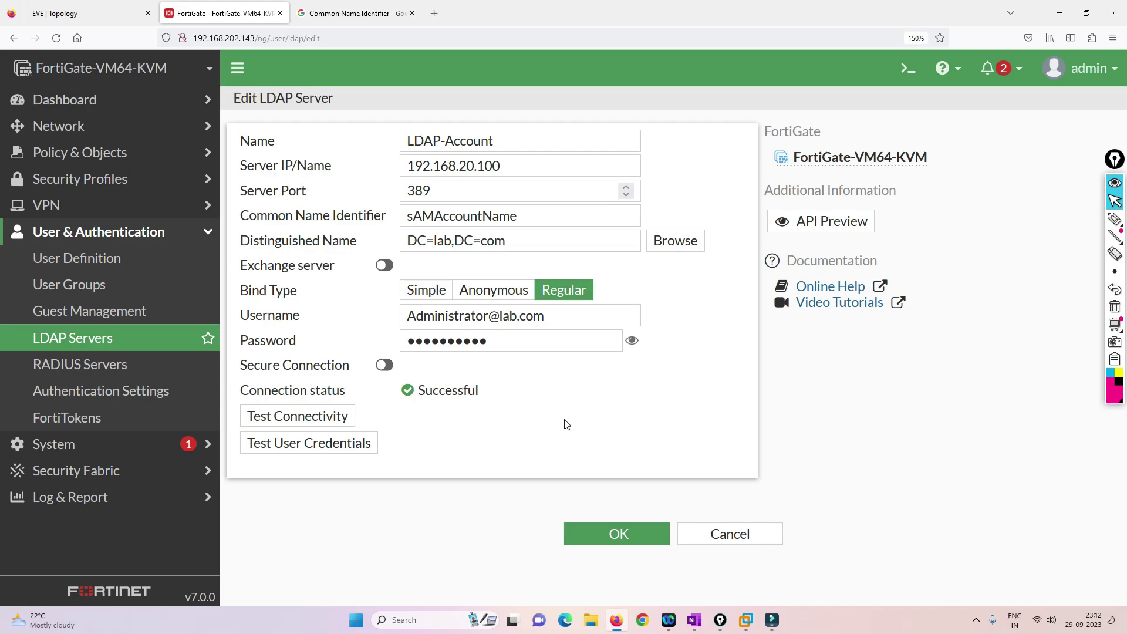
Browse the directory tree to set the distinguished name to cn=users,dc=lab,dc=com, and save the LDAP server entry without storing the login
click(681, 245)
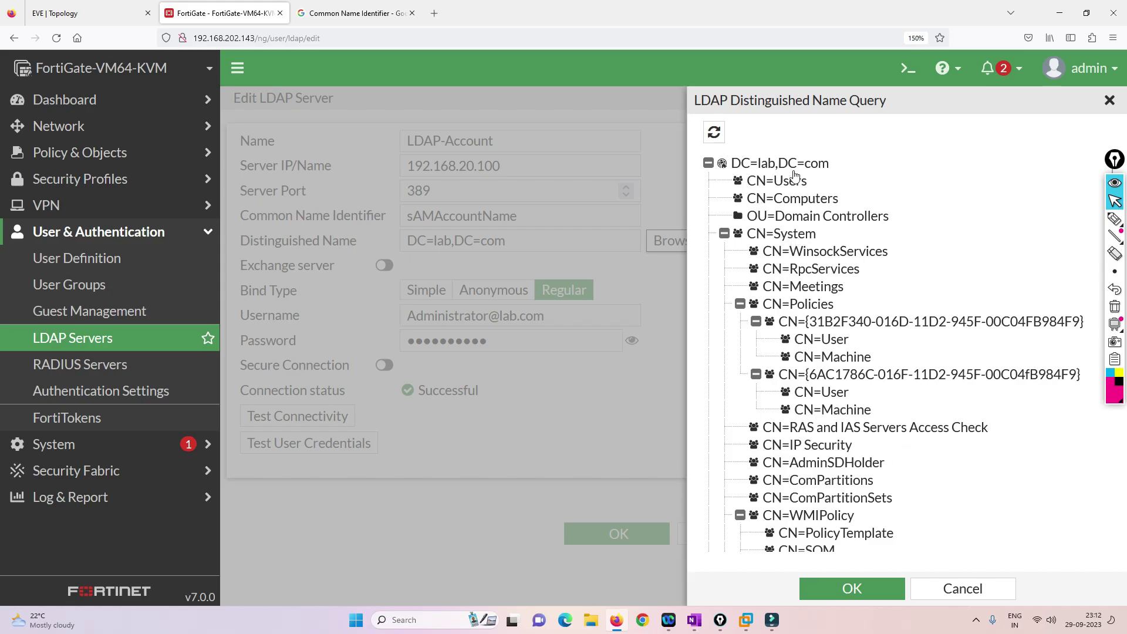
scroll(824, 432, down, 5)
scroll(823, 432, down, 10)
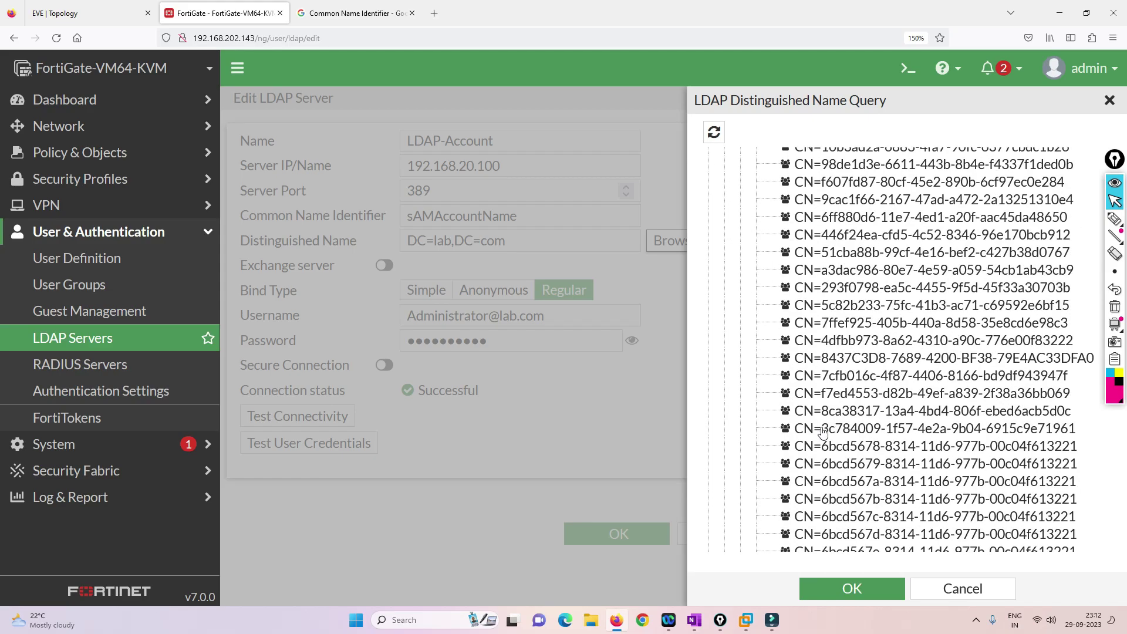
scroll(839, 411, up, 15)
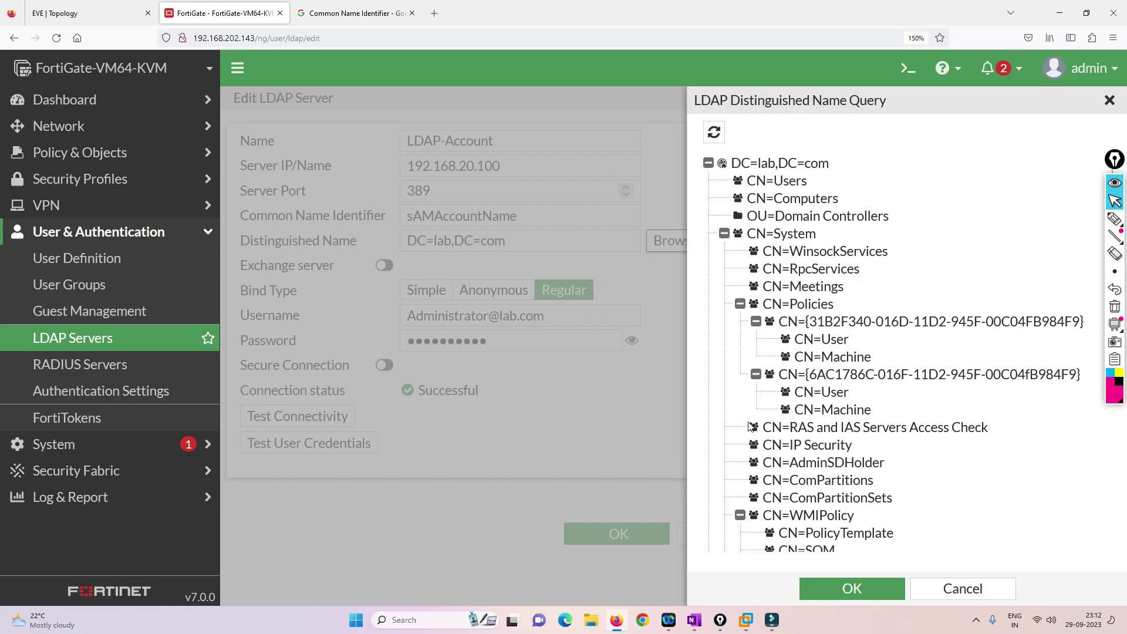
scroll(829, 365, down, 5)
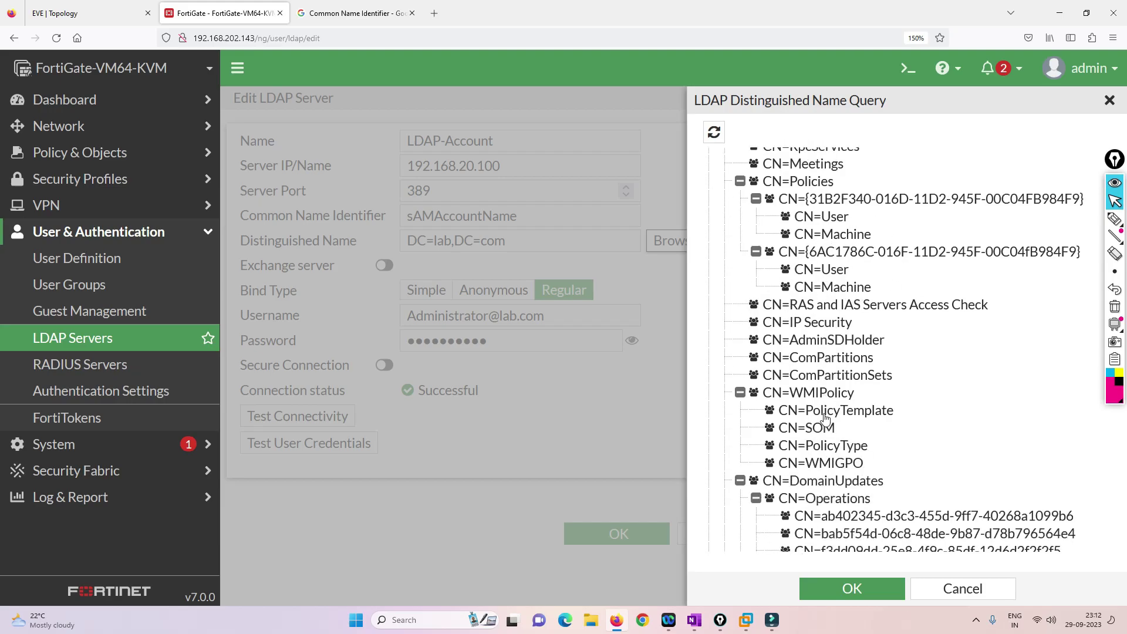
scroll(834, 302, up, 5)
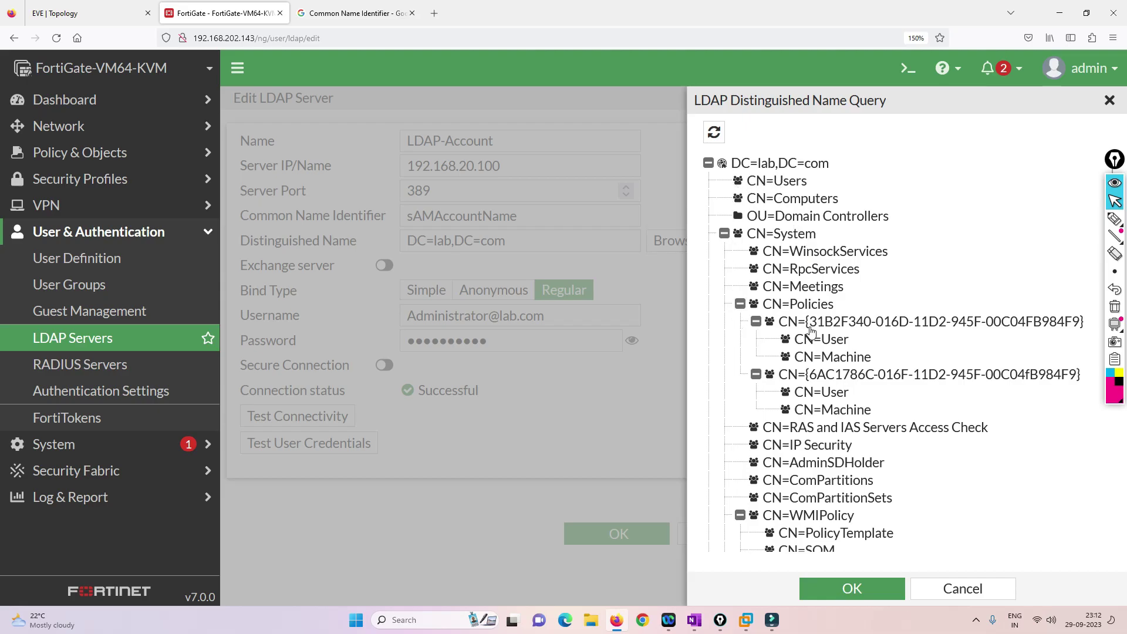
scroll(806, 357, down, 5)
scroll(806, 356, down, 15)
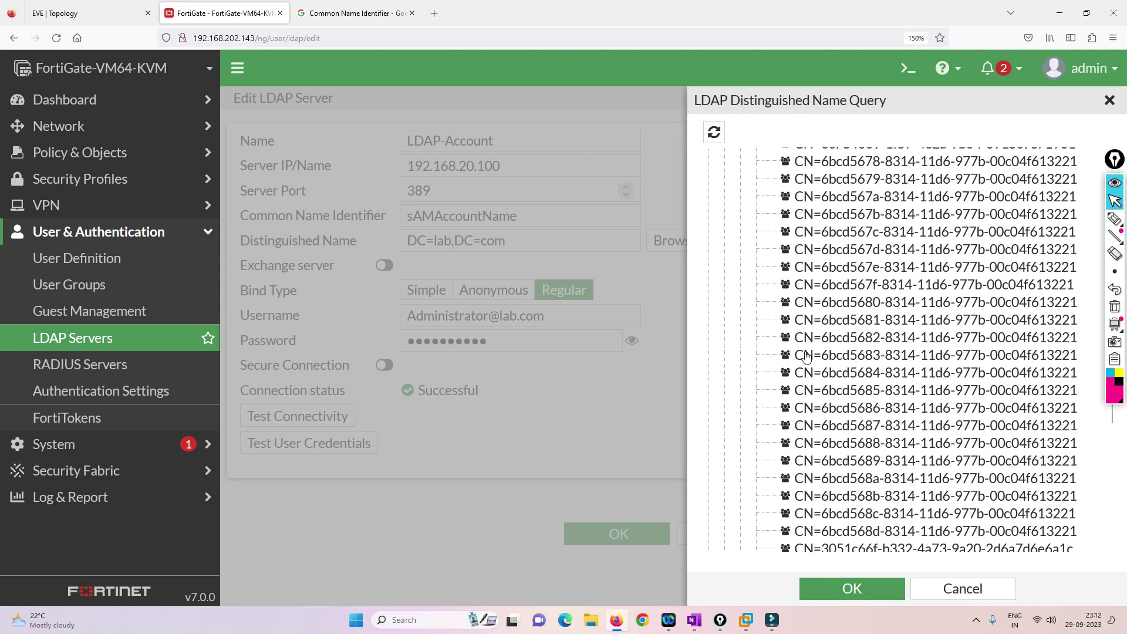
click(855, 587)
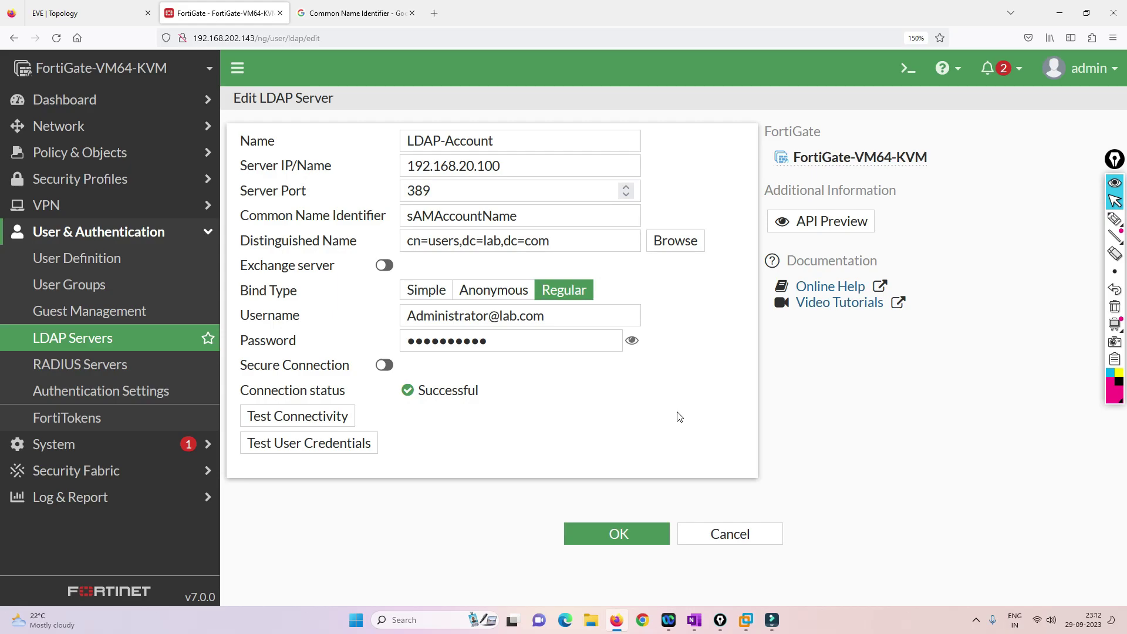
click(596, 533)
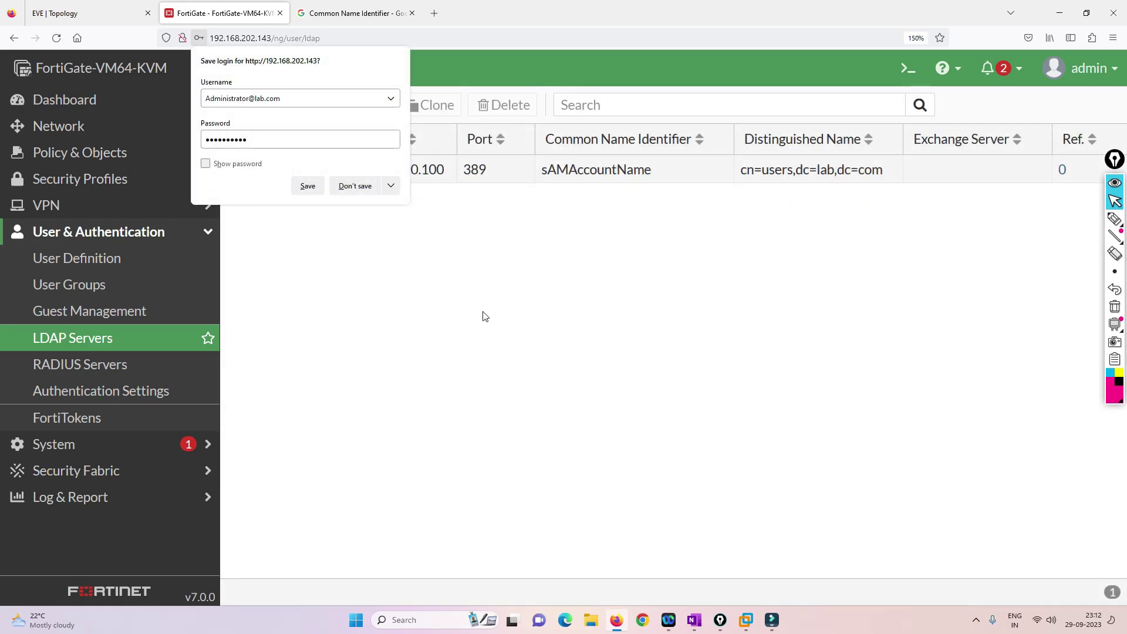
click(345, 186)
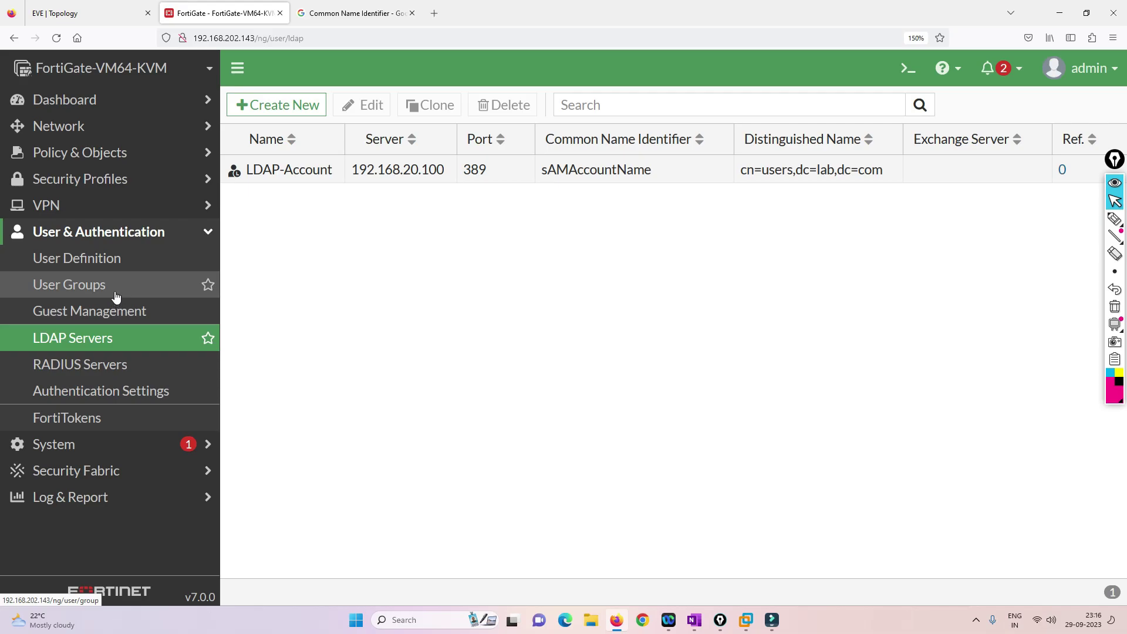
Start a new user group of type Firewall named User-Group and check the available local members without adding any
click(119, 287)
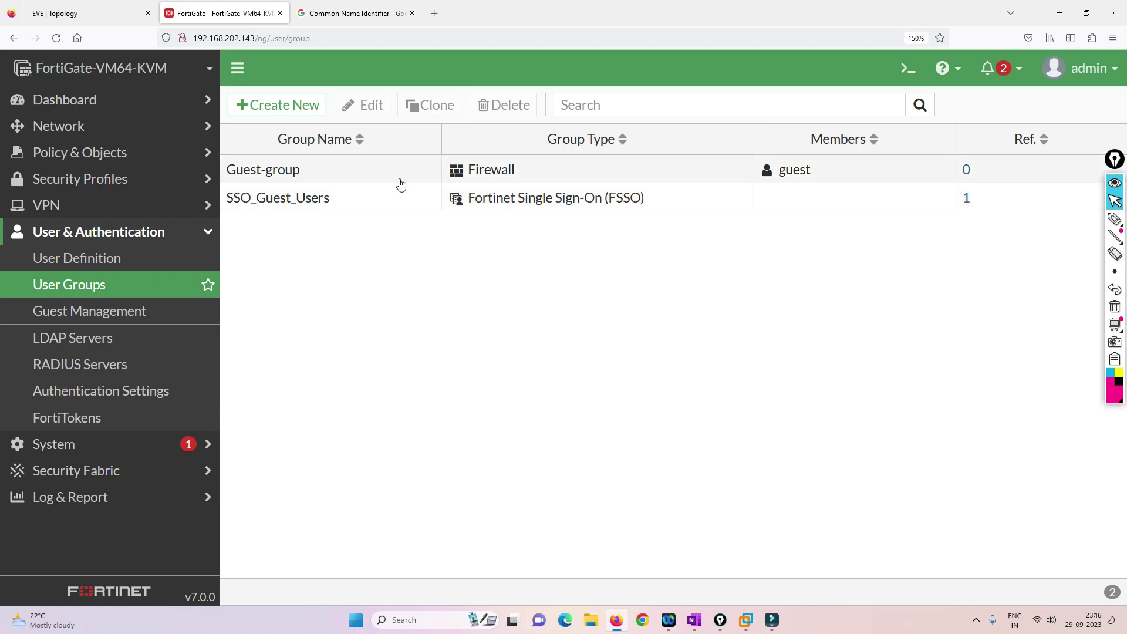
click(280, 111)
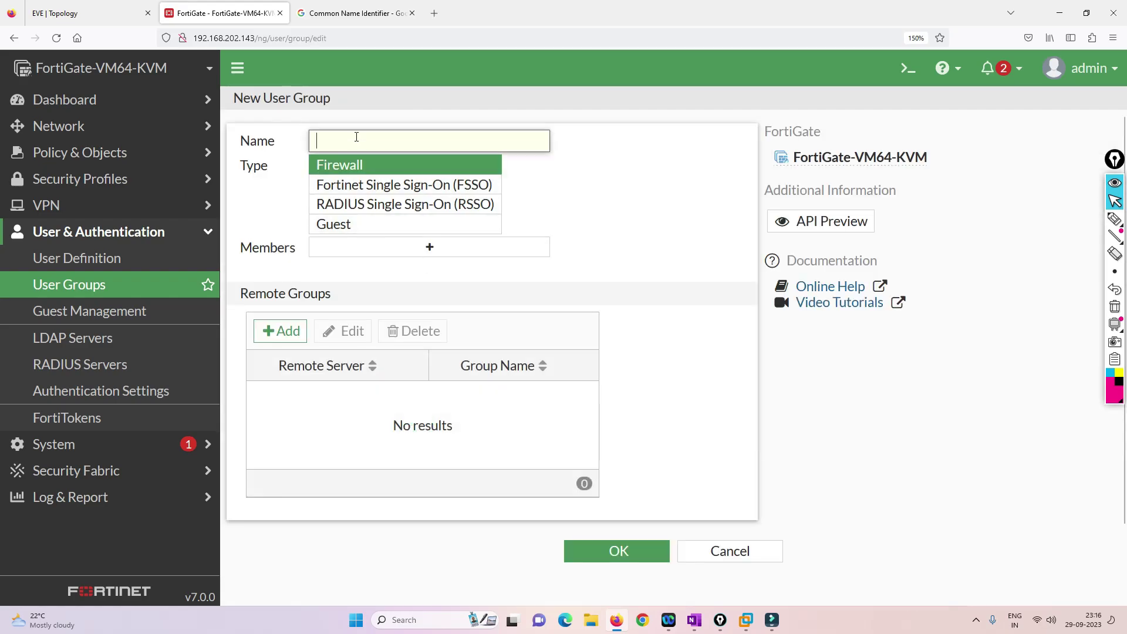
text(Useer-Group)
click(433, 249)
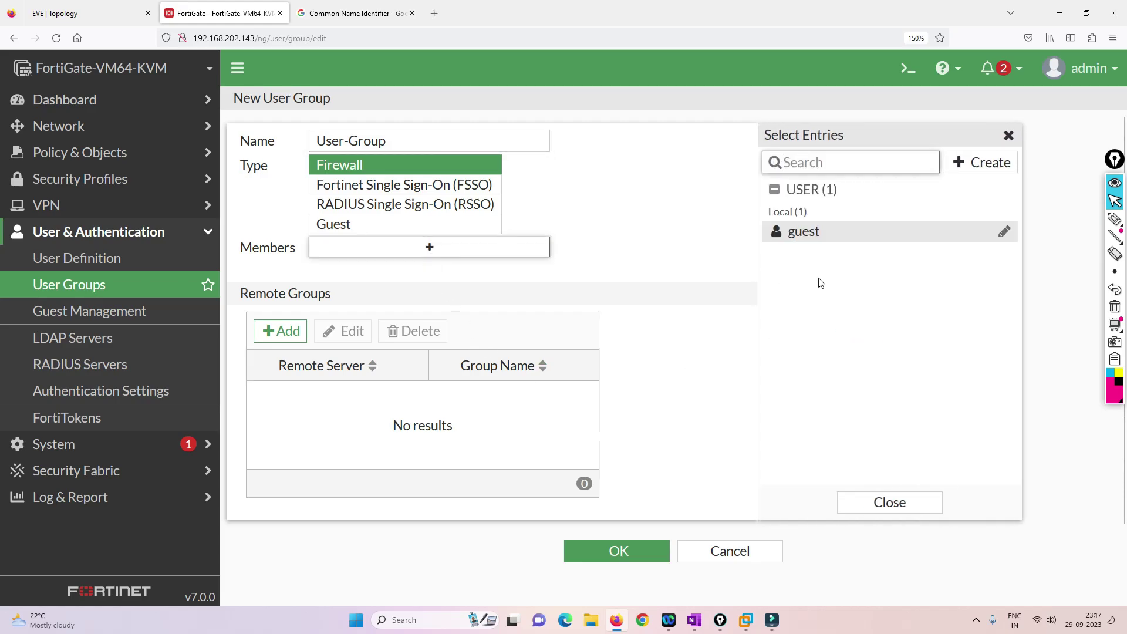
click(1009, 136)
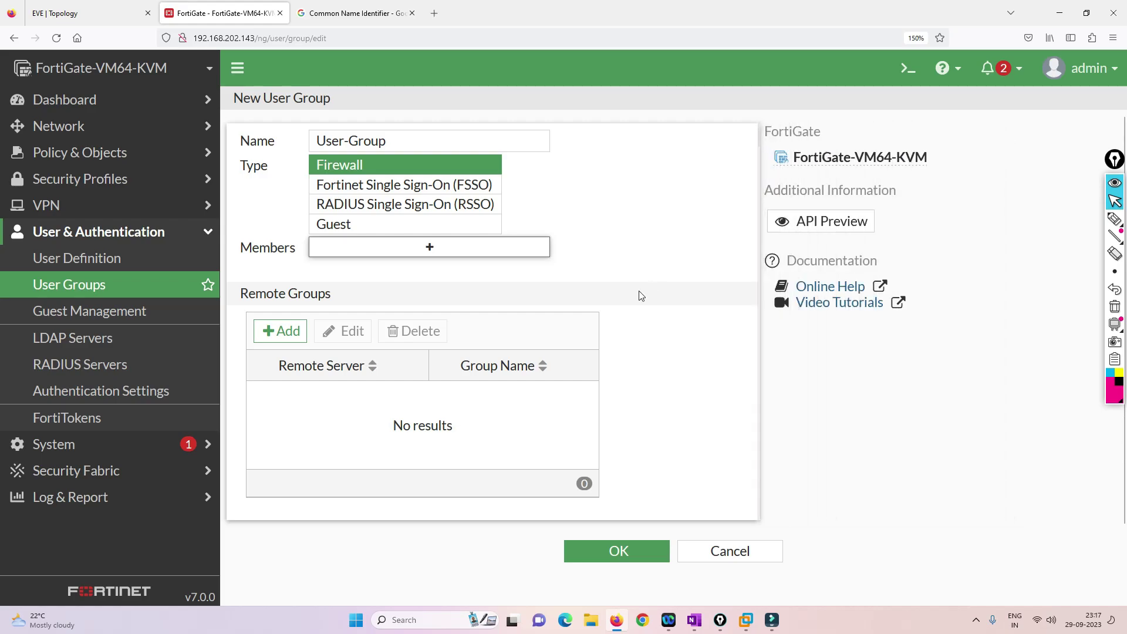
click(96, 21)
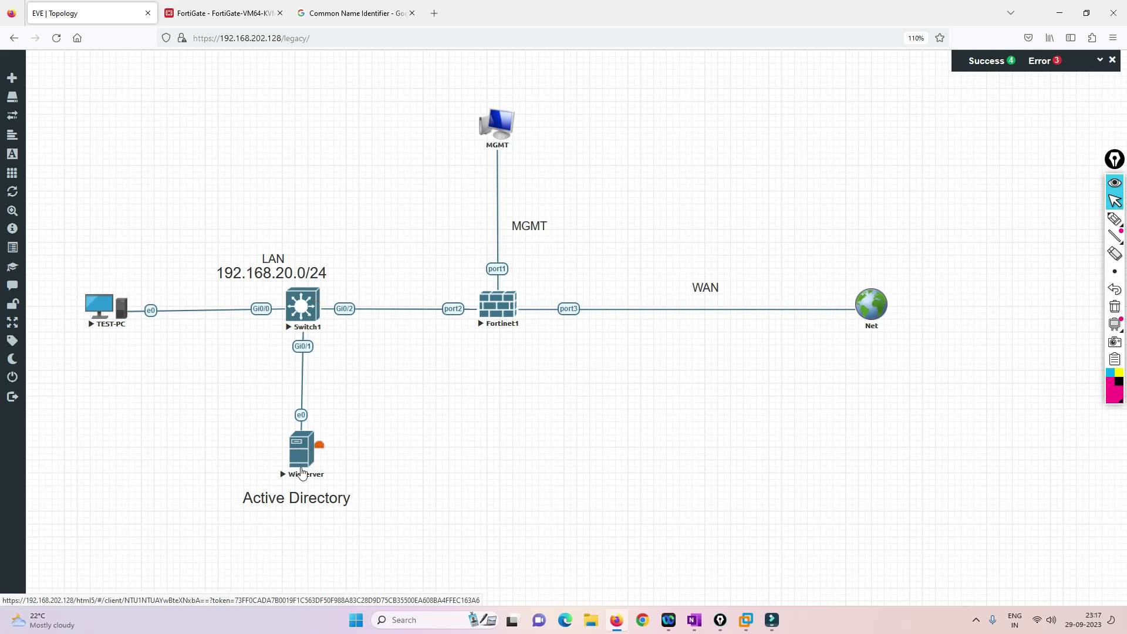
click(267, 8)
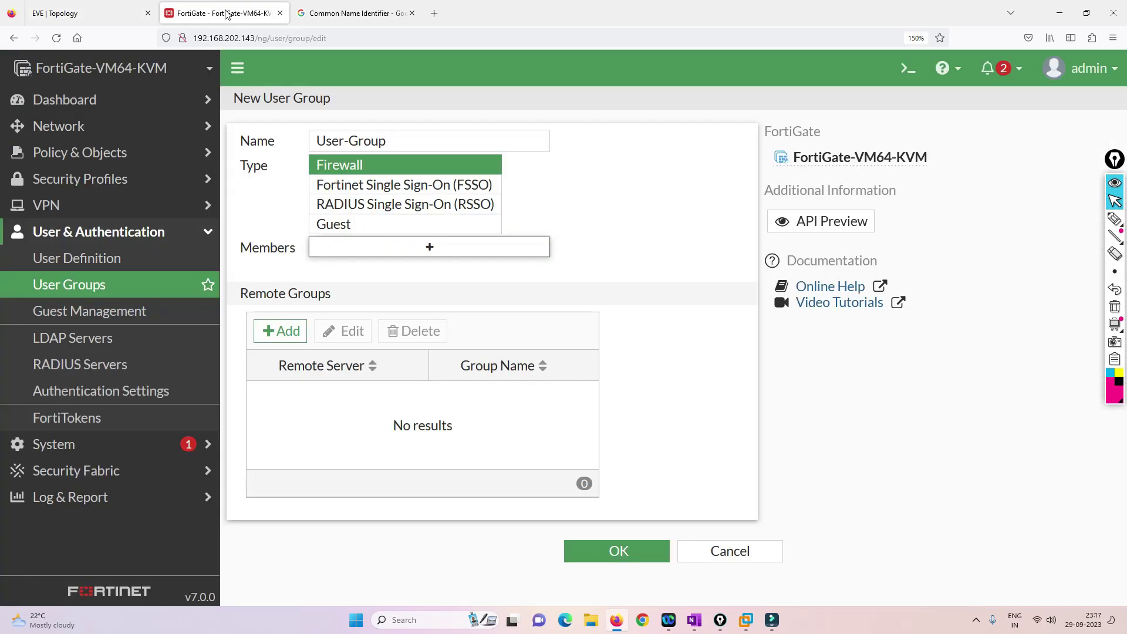
Add the IT group from the LDAP-Account remote server to User-Group as a remote group
click(280, 331)
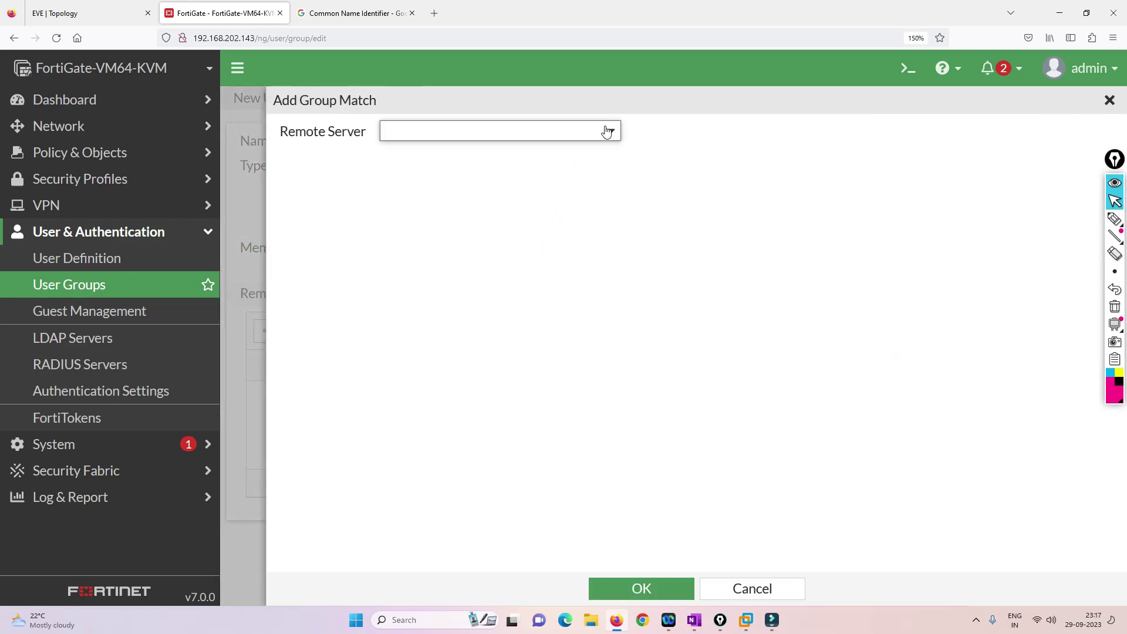
click(607, 131)
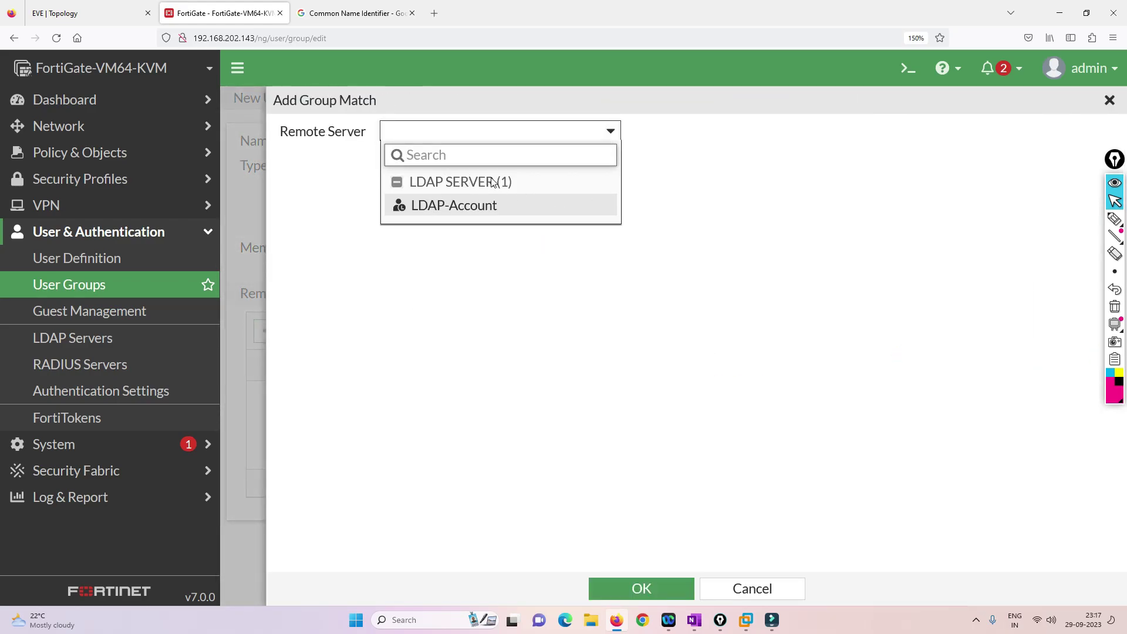
click(442, 207)
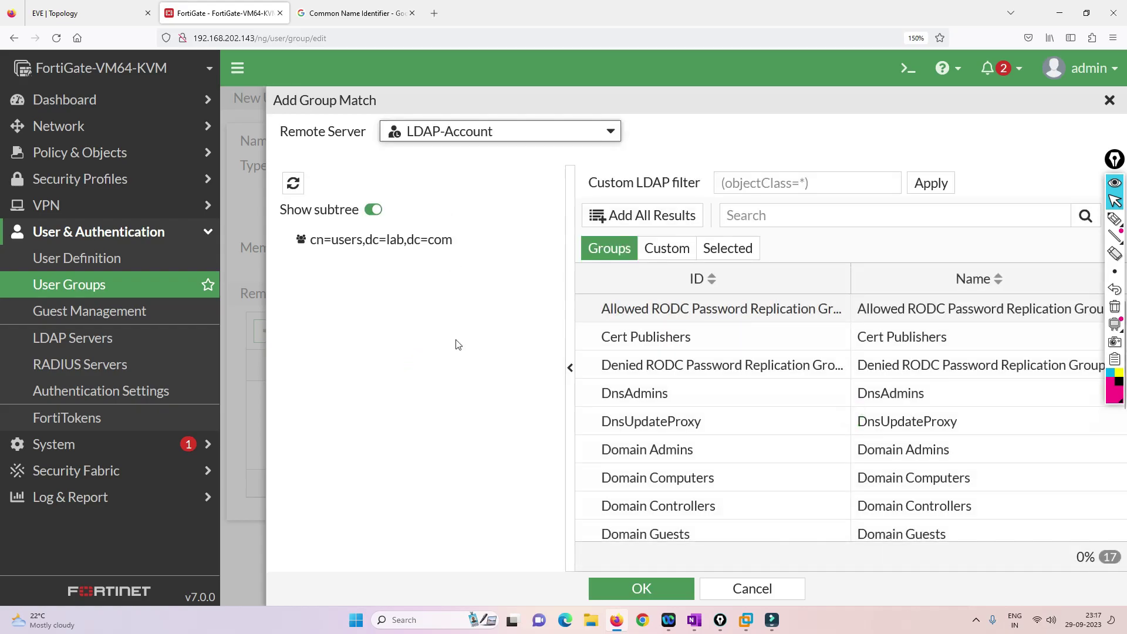
scroll(727, 390, down, 5)
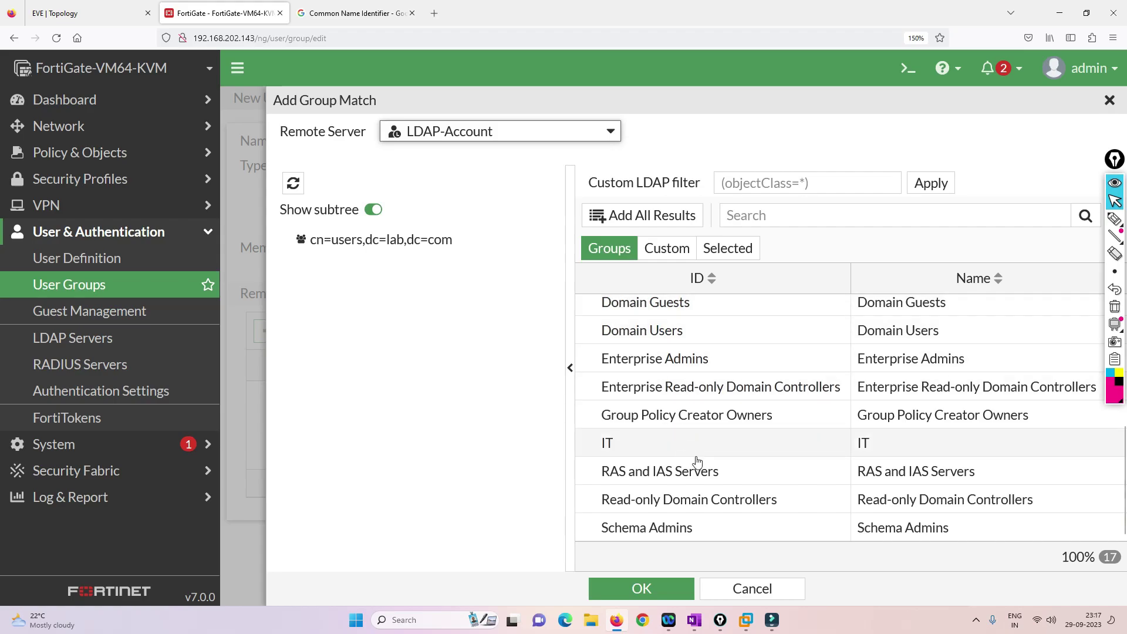
right_click(639, 448)
click(691, 457)
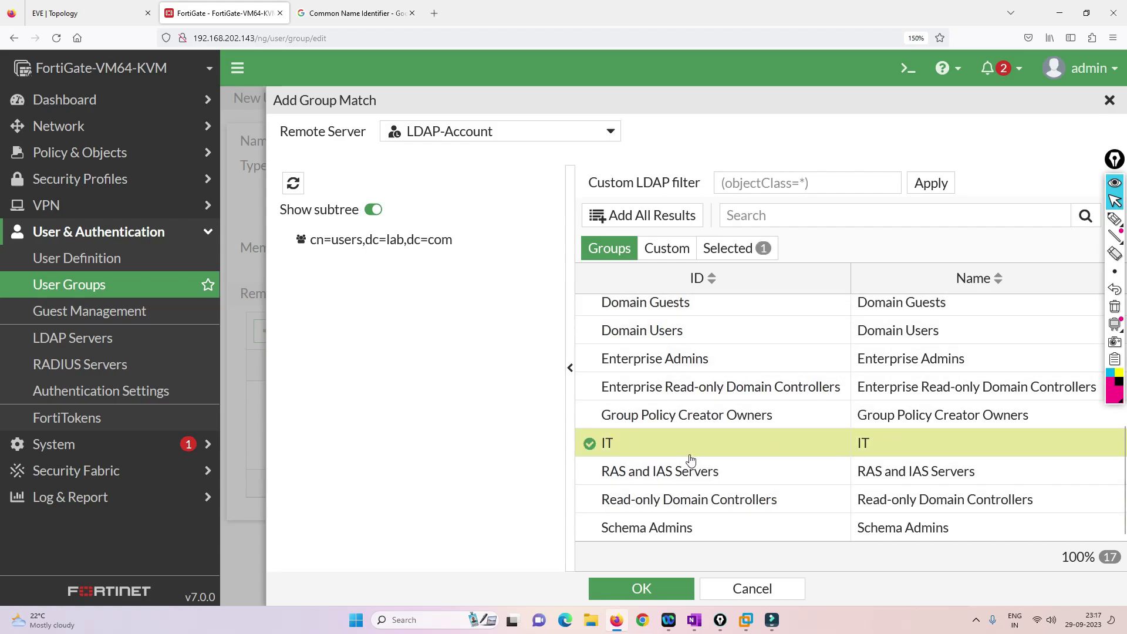
click(653, 590)
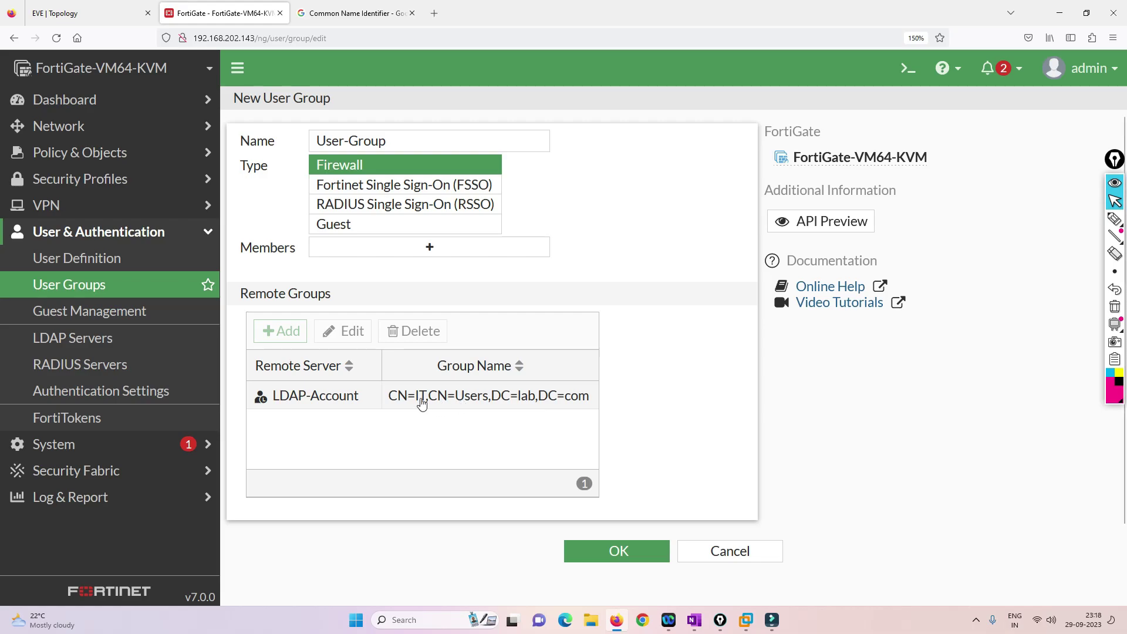
double_click(329, 405)
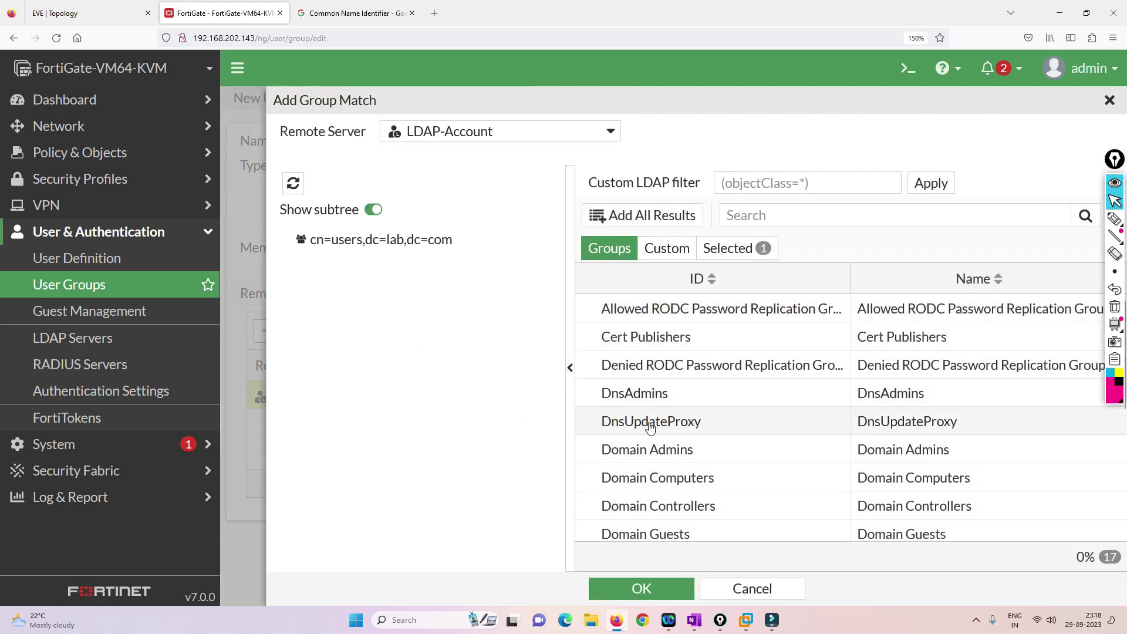
right_click(650, 423)
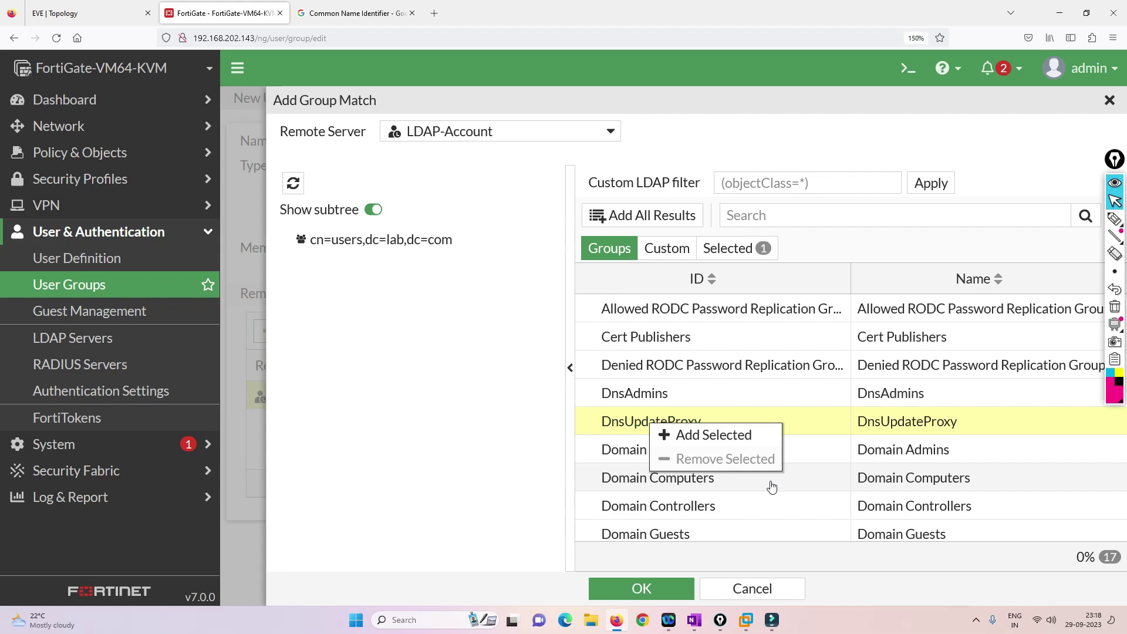
click(734, 587)
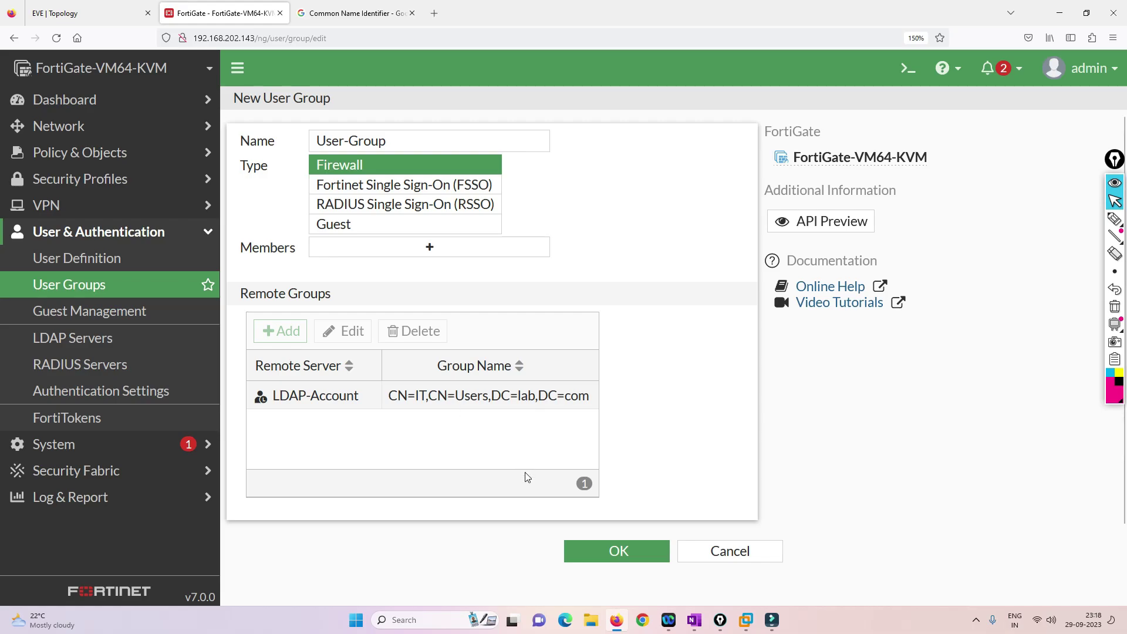
Save User-Group, open the firewall policy list and expand its Implicit section
click(615, 555)
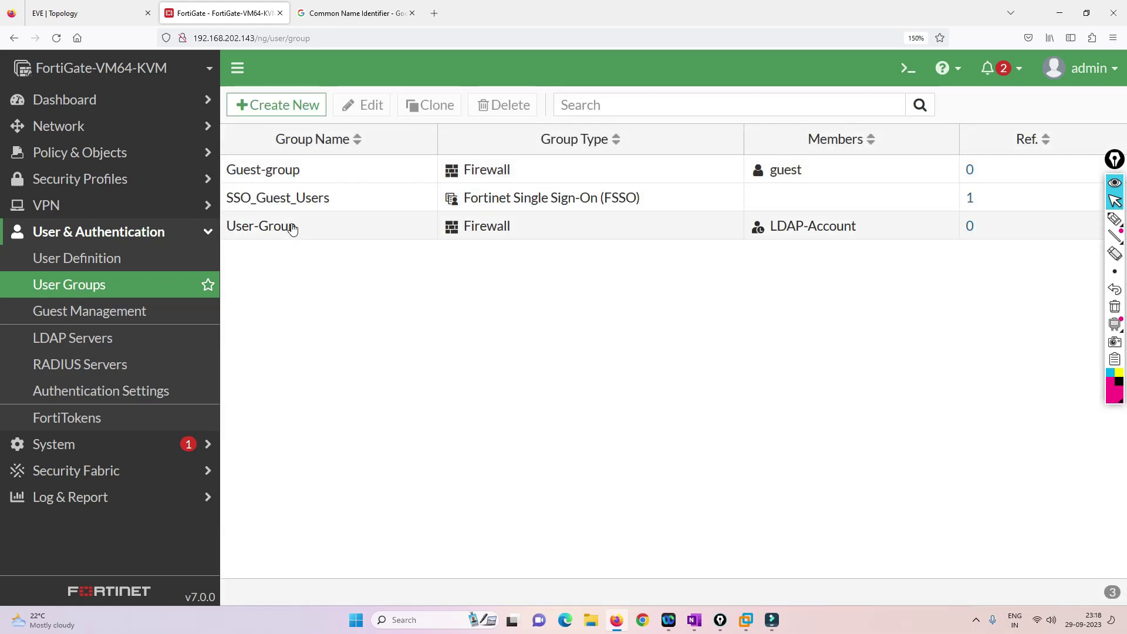
click(70, 184)
click(84, 154)
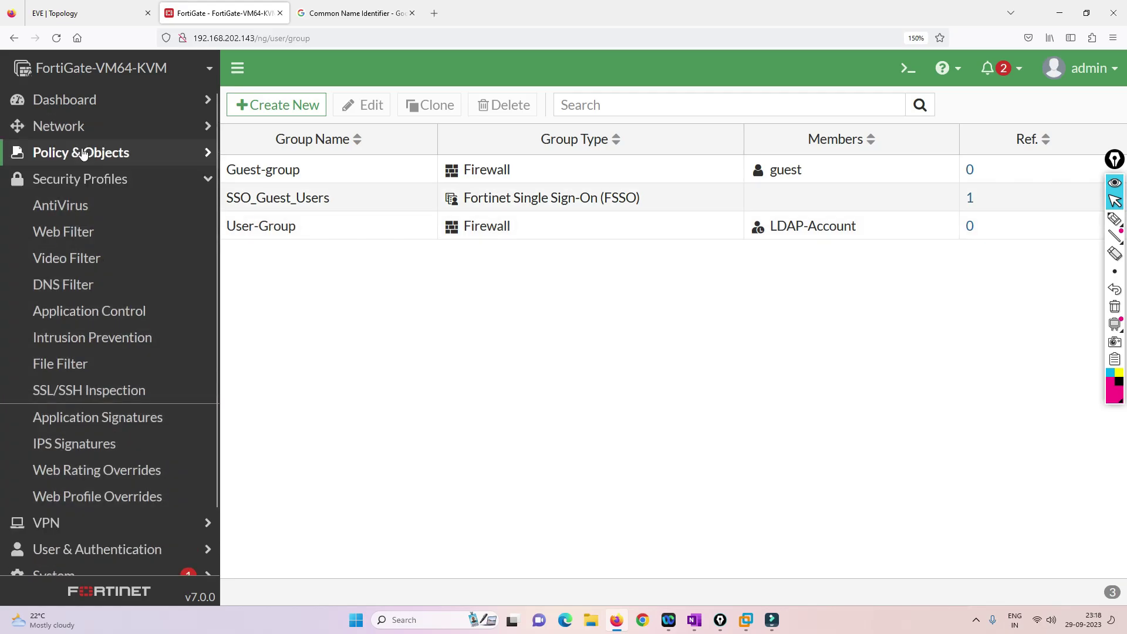
click(81, 179)
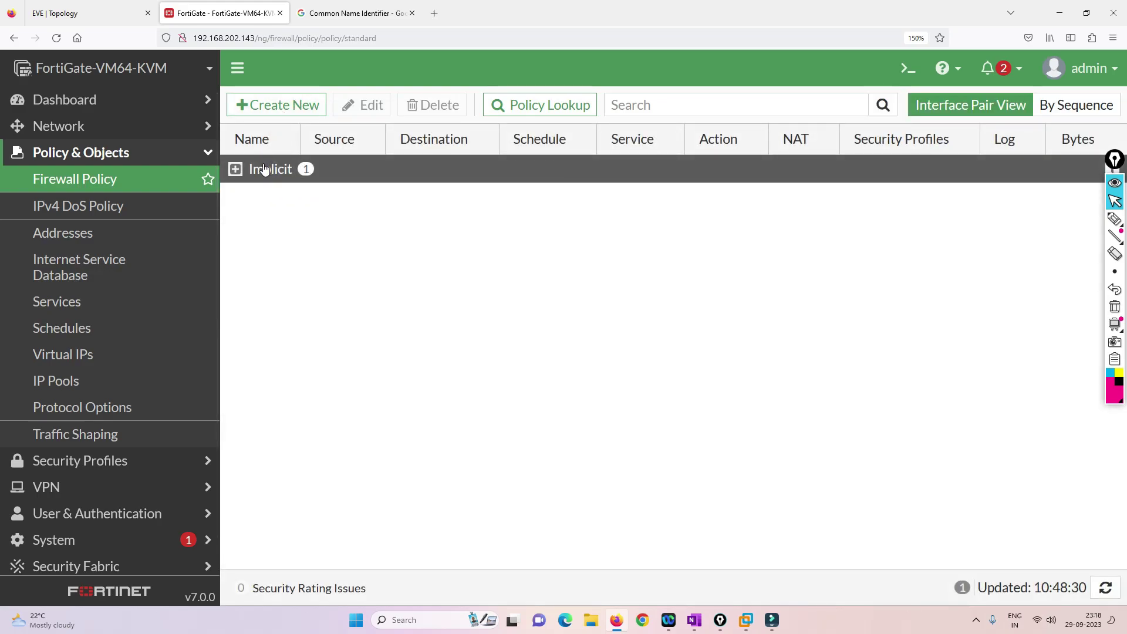
click(235, 171)
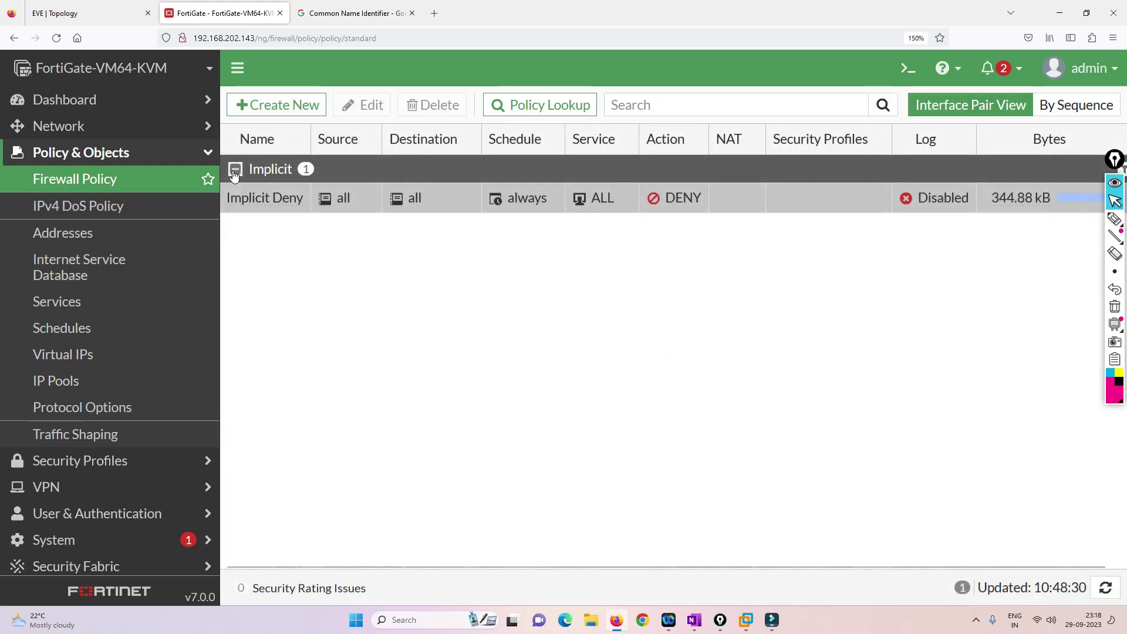
Create a firewall policy named In-OUT with port2 as the incoming interface and port3 as the outgoing interface
click(262, 107)
click(389, 154)
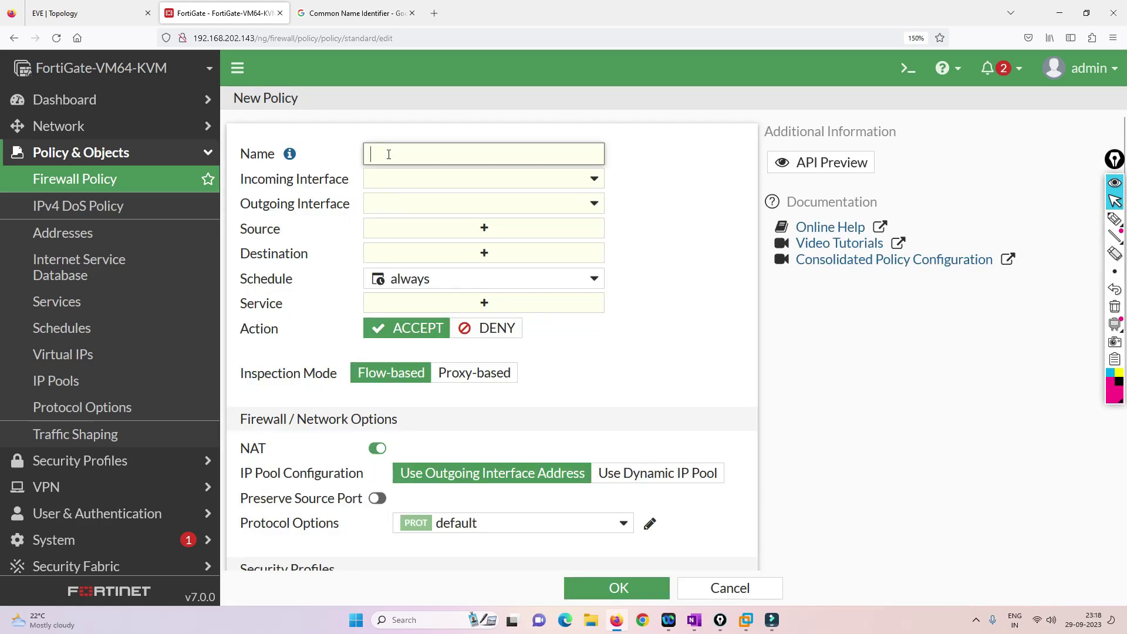
text(In-OUT)
click(442, 182)
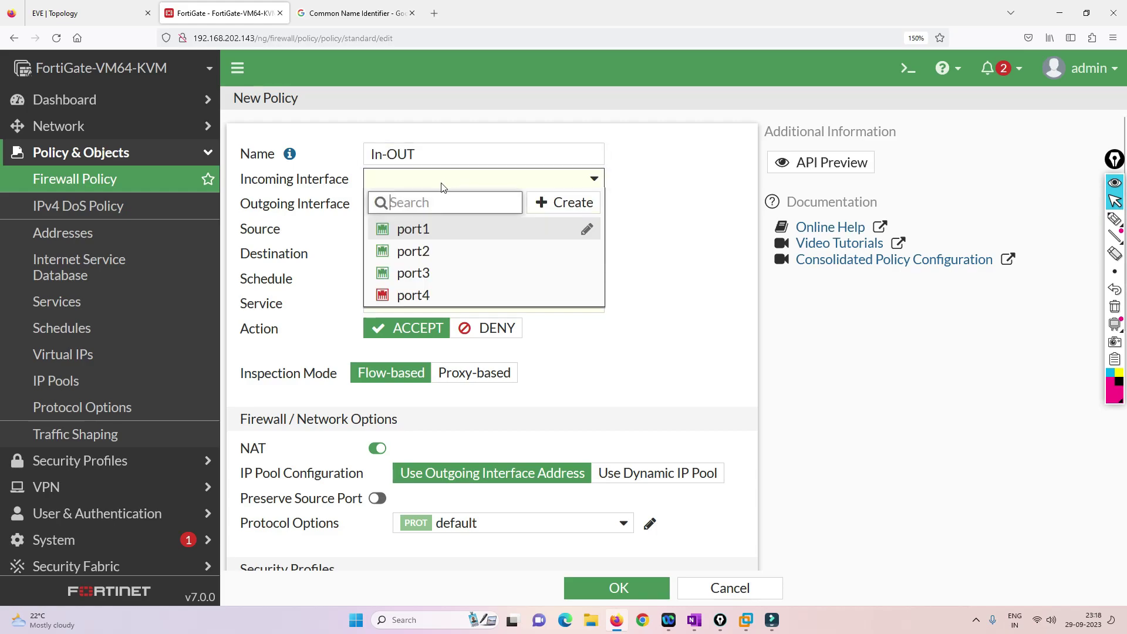
click(88, 13)
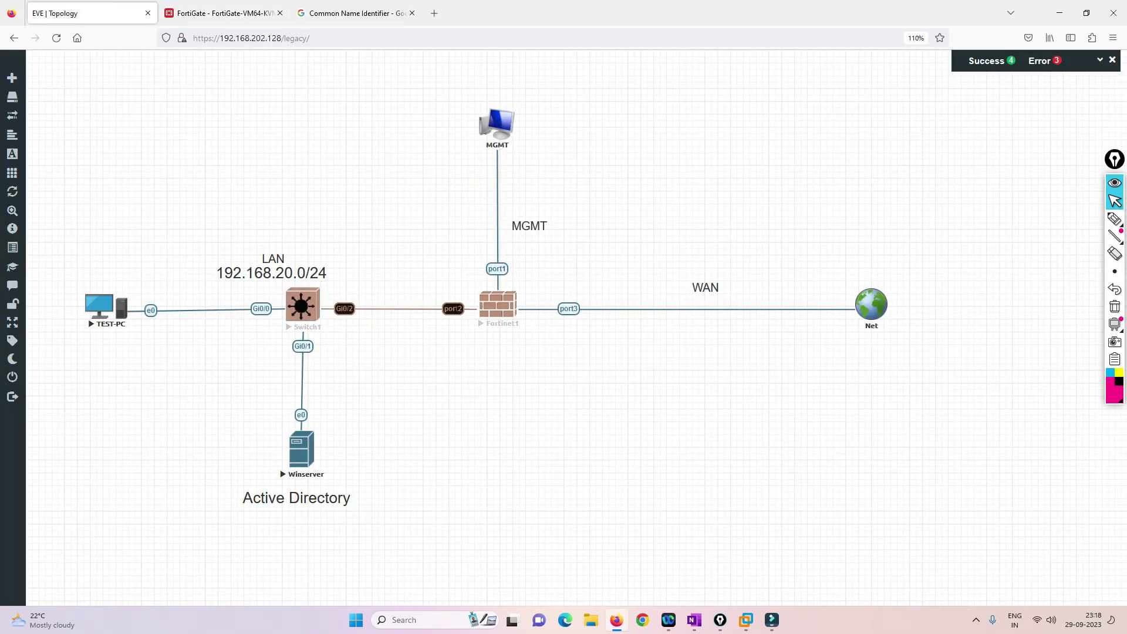
click(223, 13)
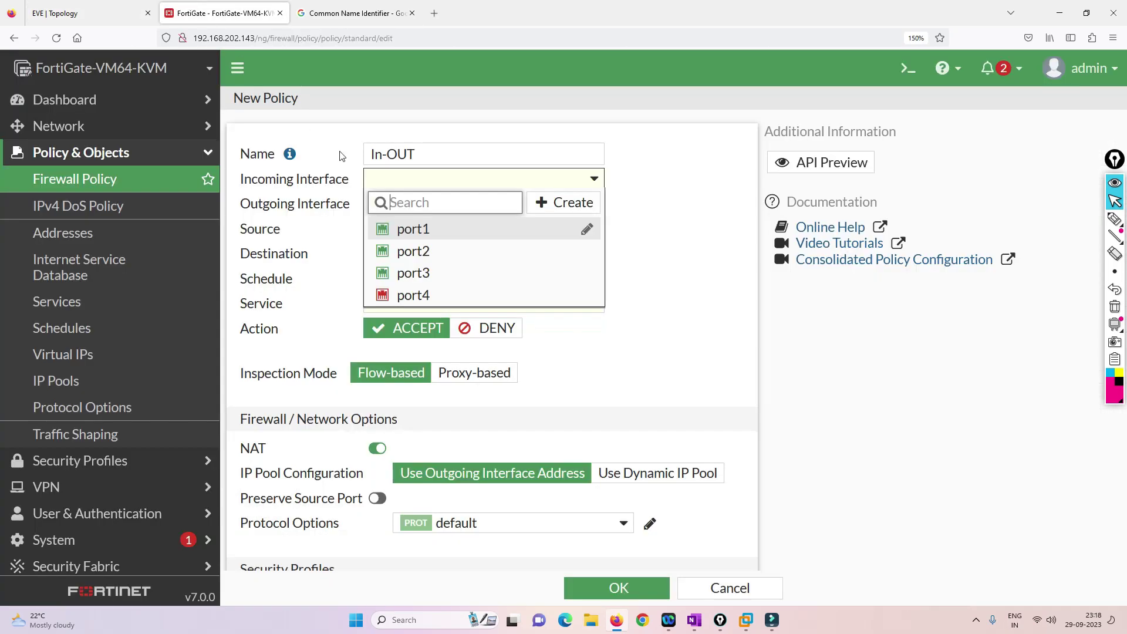
click(424, 248)
click(512, 205)
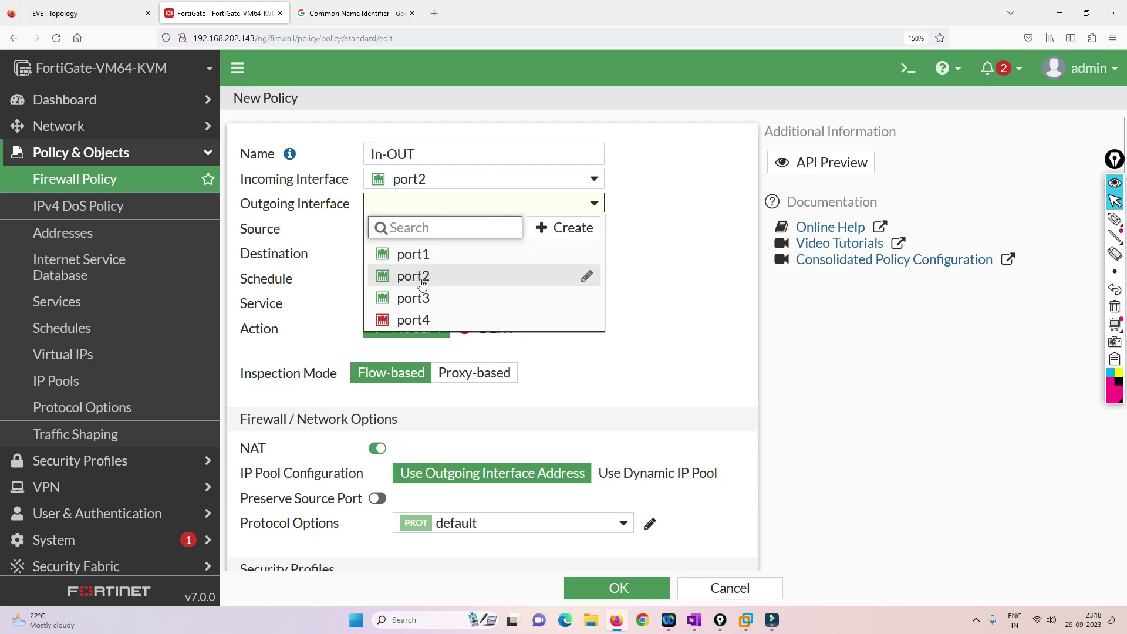
click(419, 298)
Add User-Group as a source of the In-OUT policy
click(498, 229)
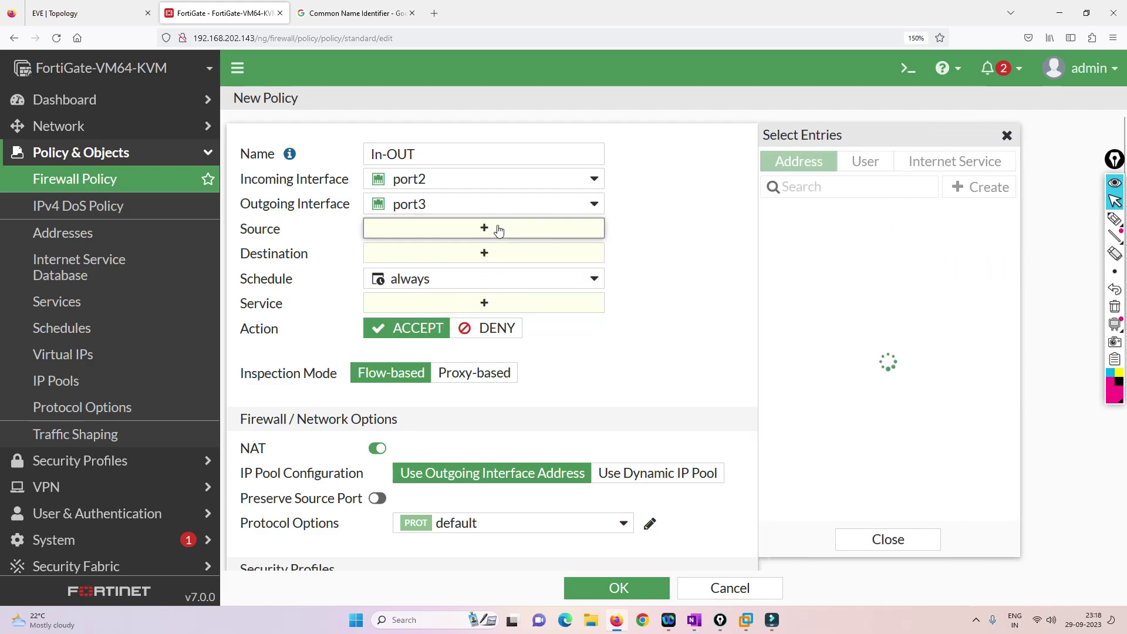
click(867, 161)
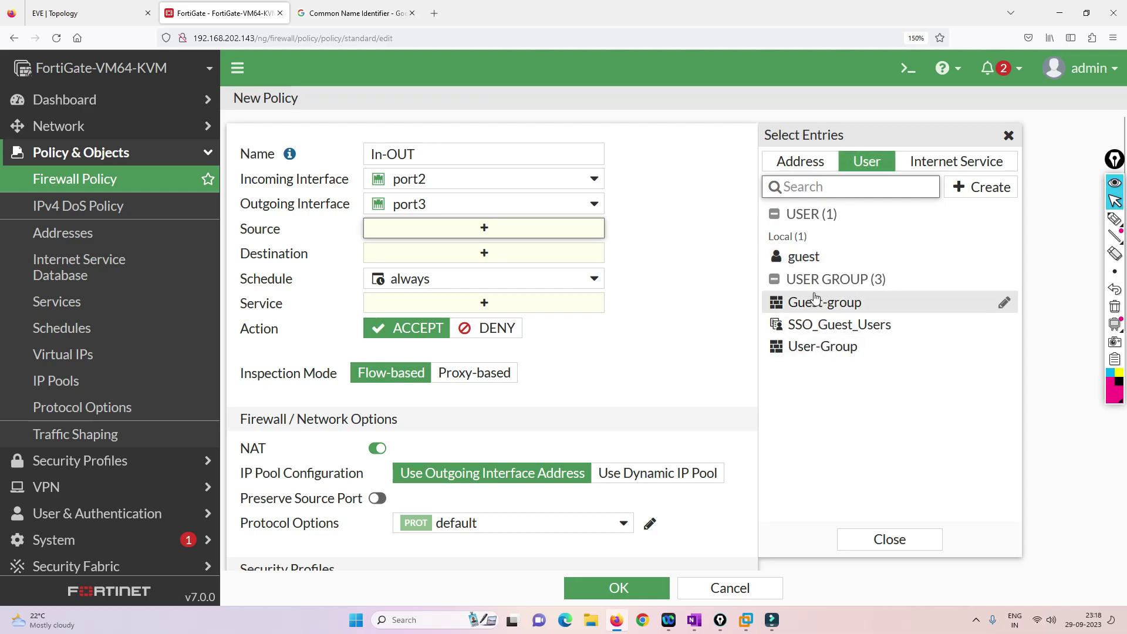
click(823, 349)
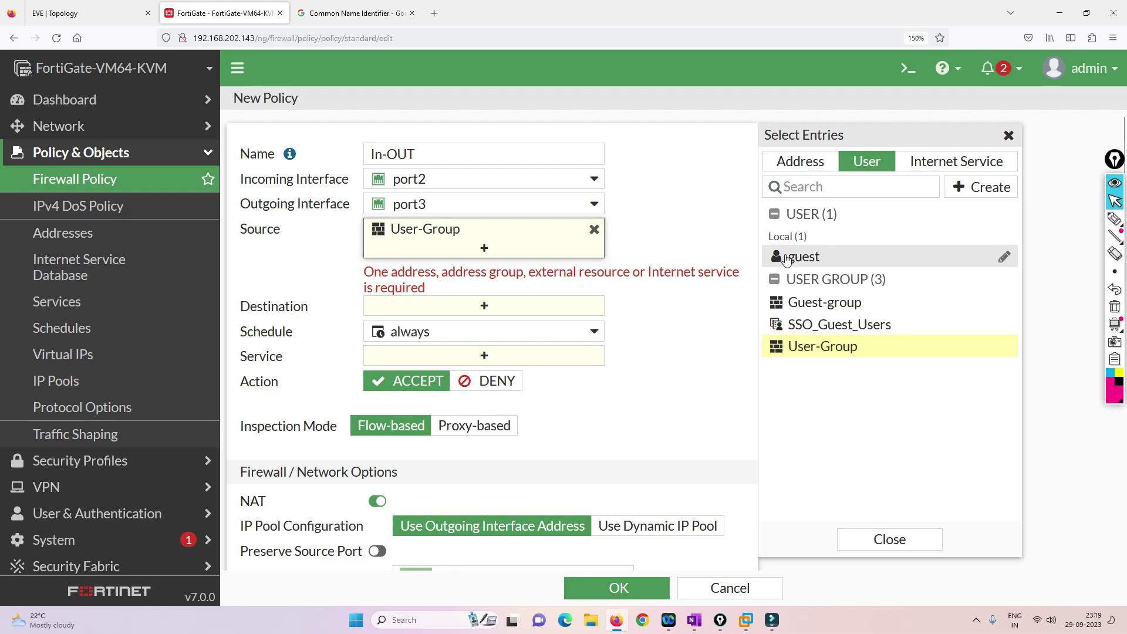
Try the all address as an additional source of the policy and remove it again
click(802, 162)
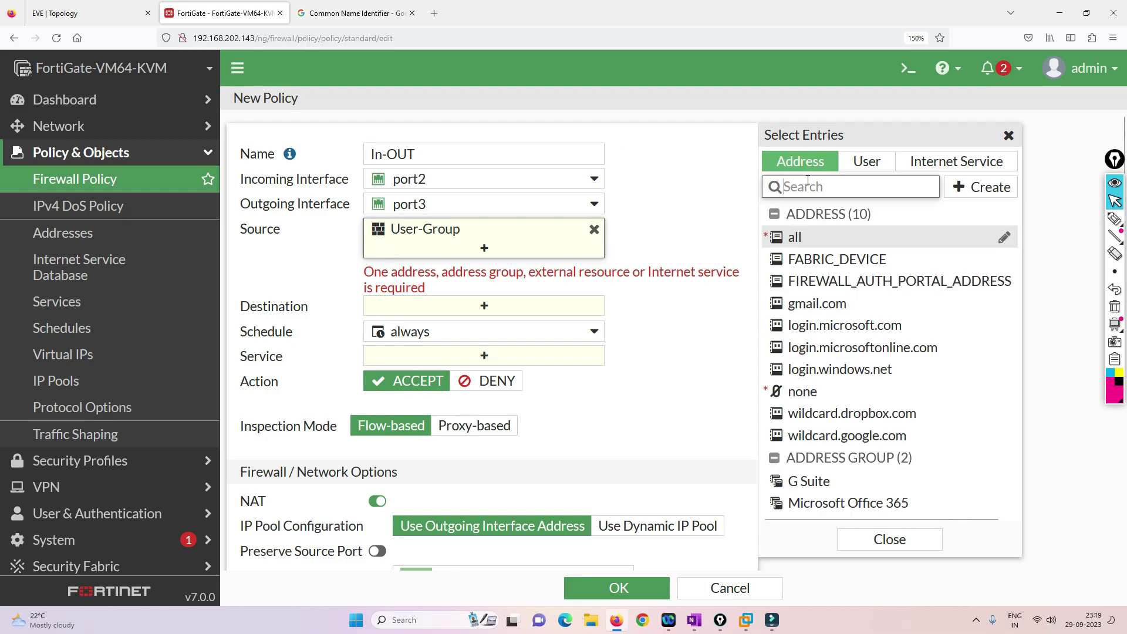
click(806, 238)
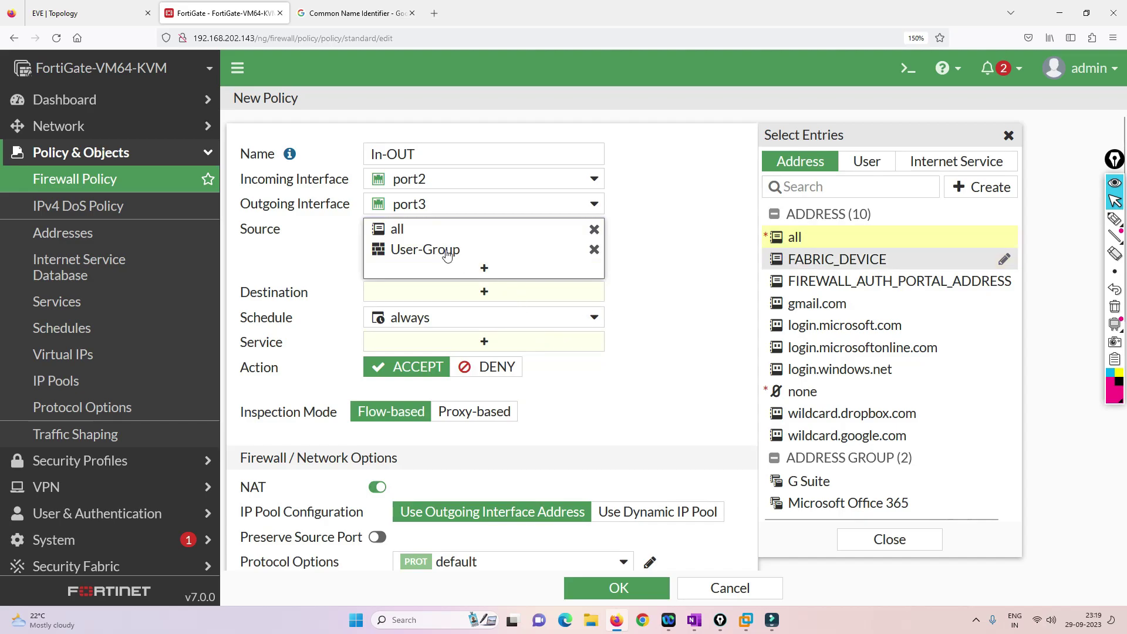
click(595, 229)
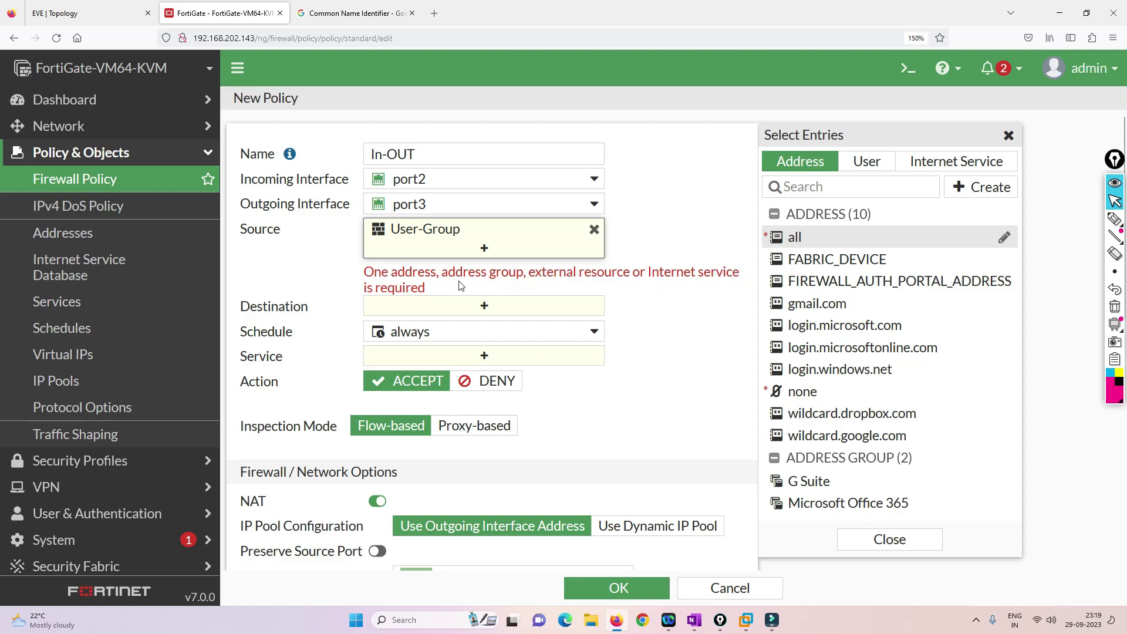
click(339, 281)
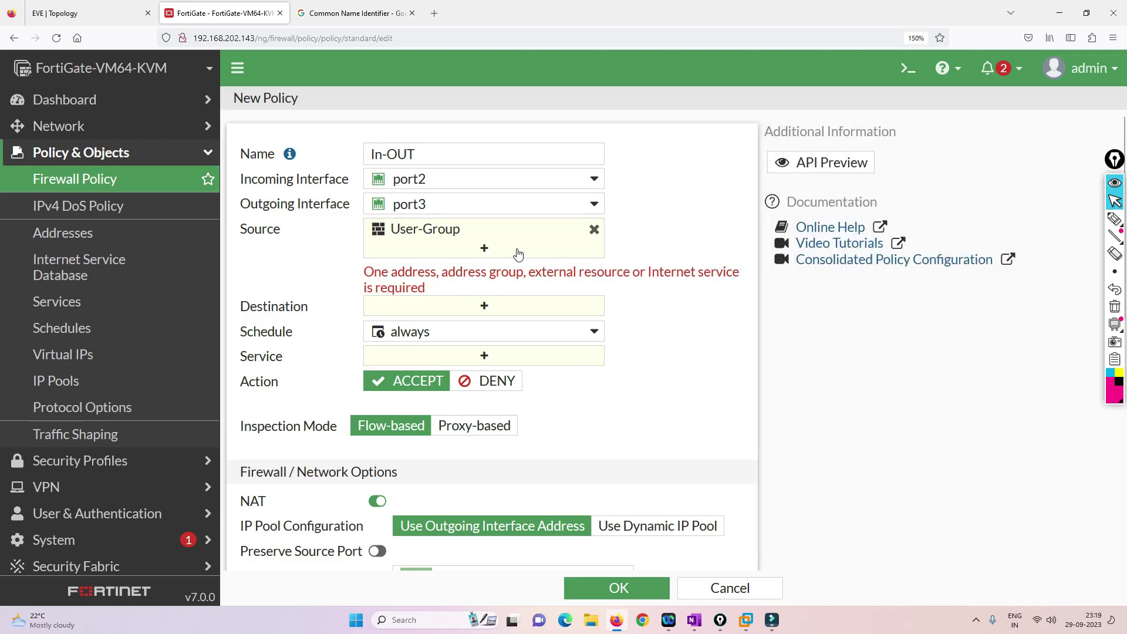
Complete the policy's matching criteria with all as destination, the all address beside User-Group as source, and ALL as service
click(489, 310)
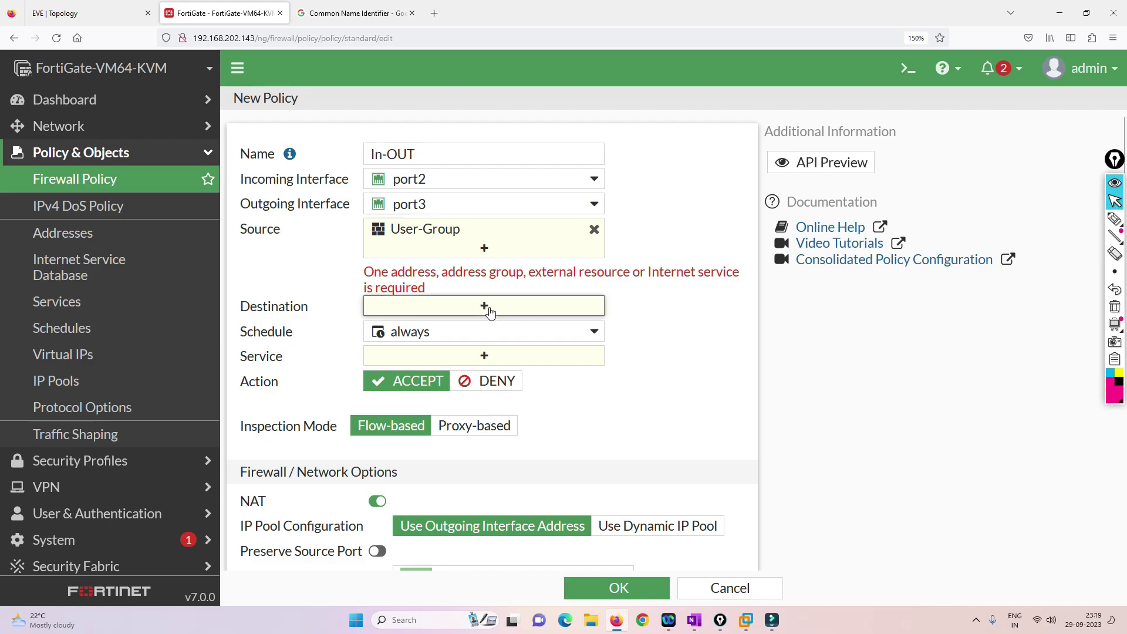
click(809, 237)
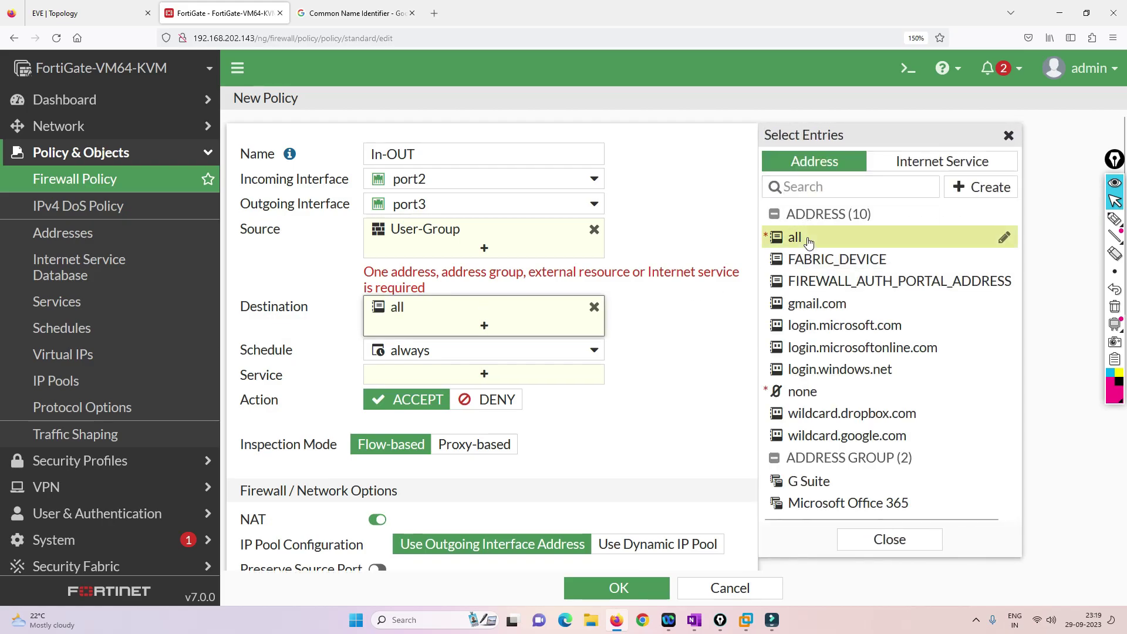
click(707, 316)
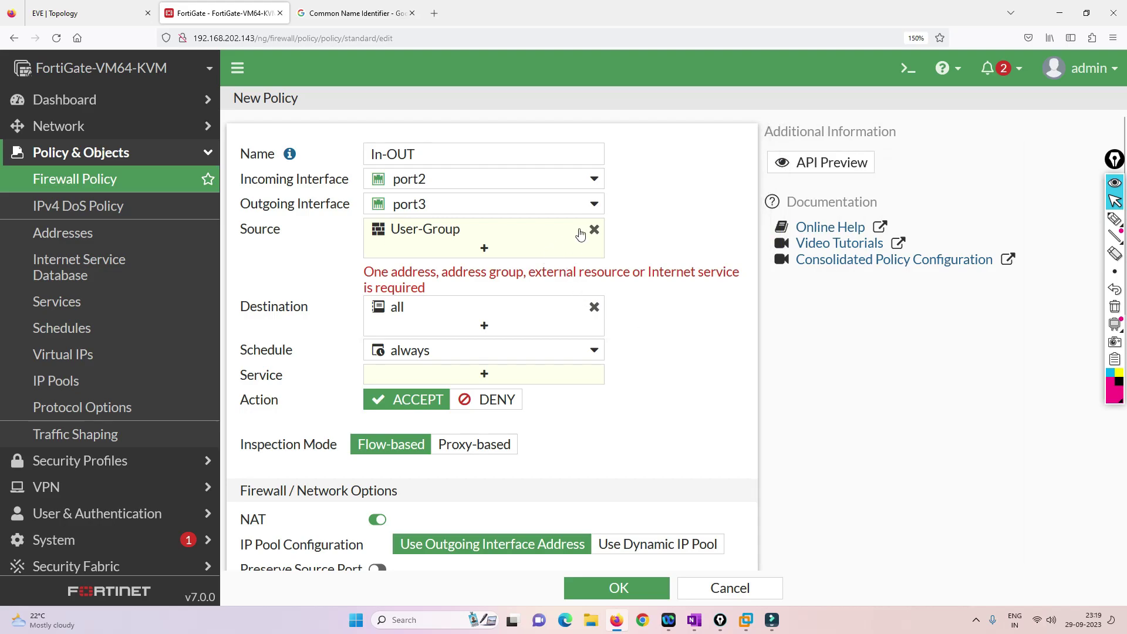
mouse_move(534, 231)
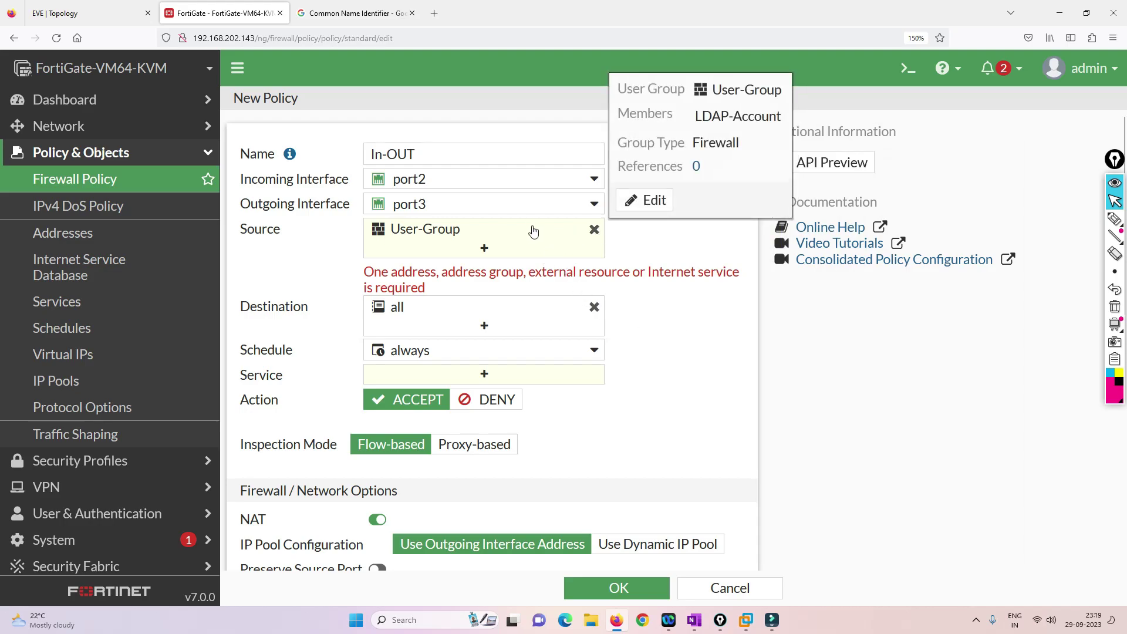
click(487, 250)
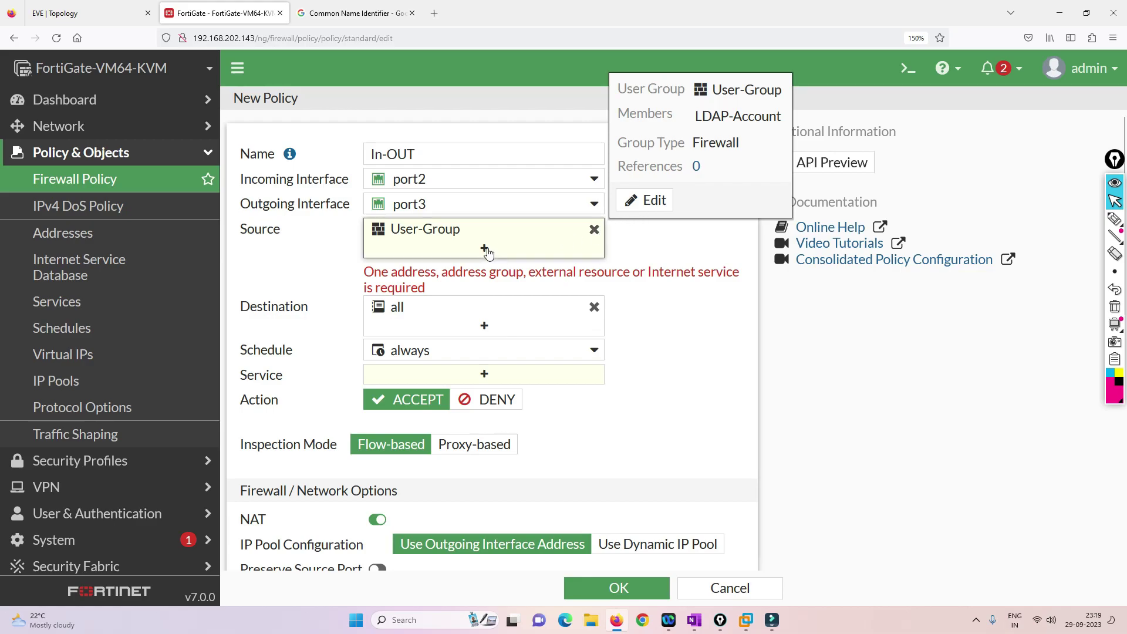
click(794, 237)
click(660, 250)
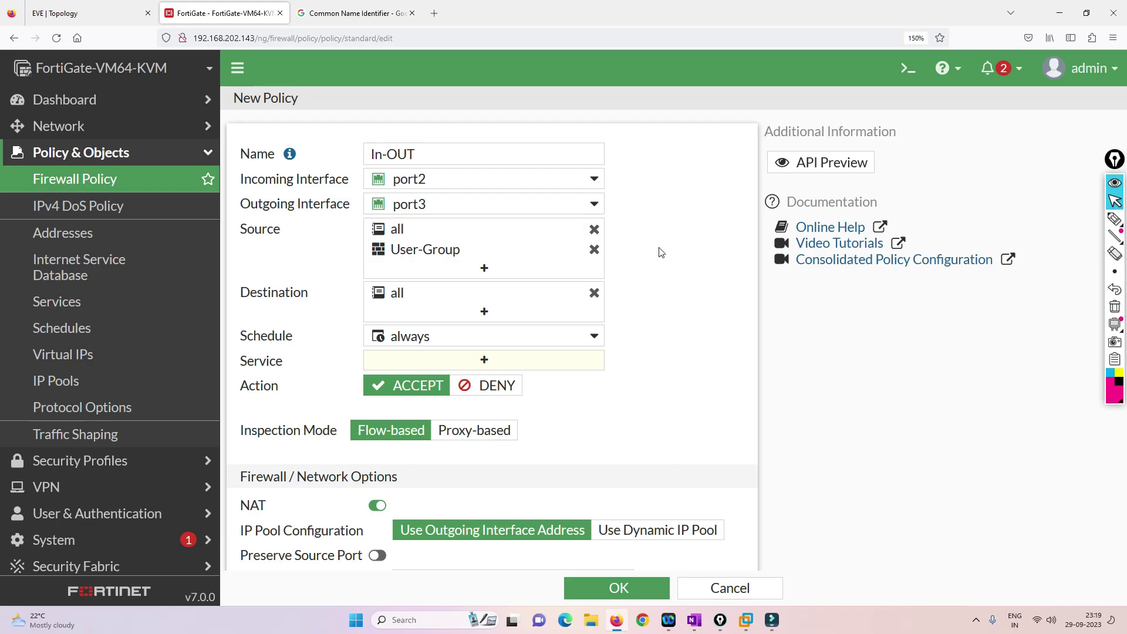
Check the policy's source entries, set allowed-traffic logging to All Sessions and save the In-OUT policy
click(455, 255)
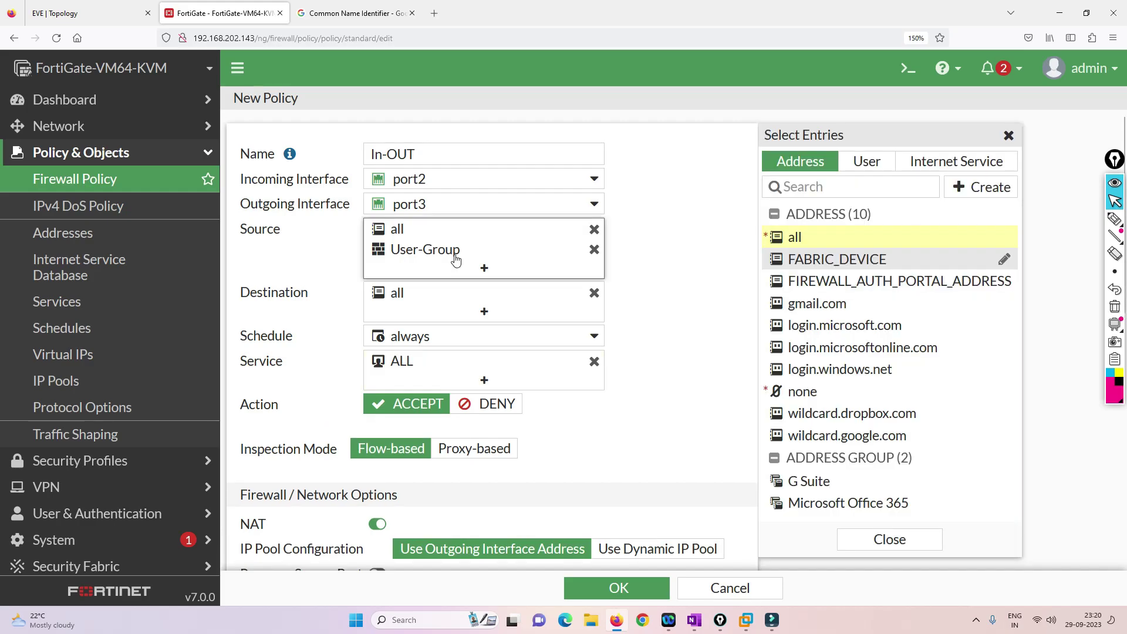
mouse_move(419, 232)
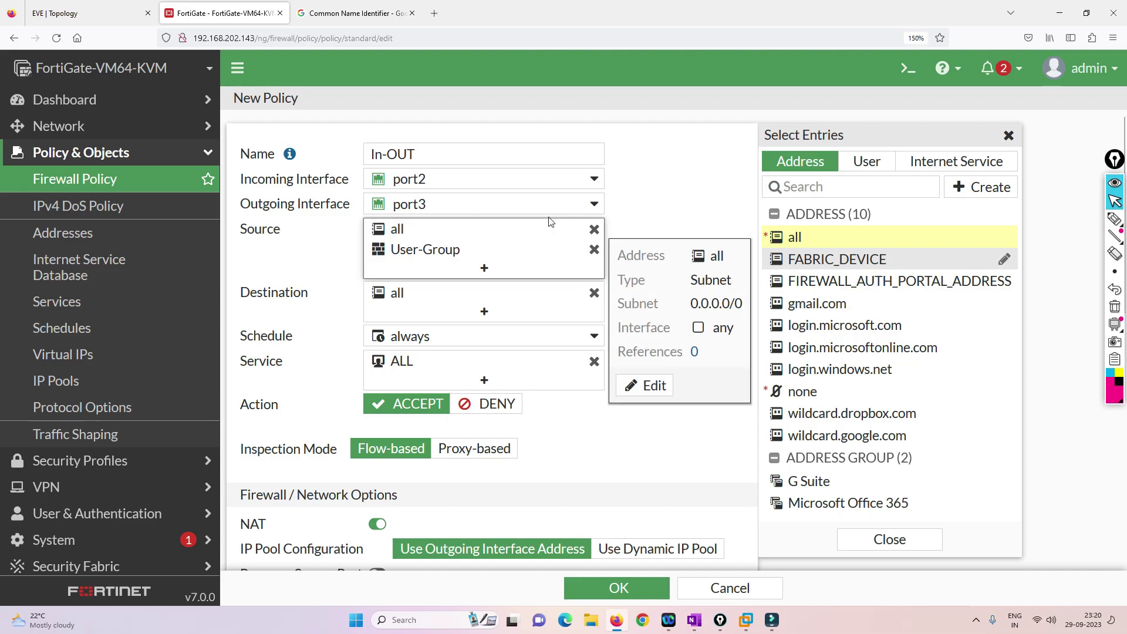
click(662, 204)
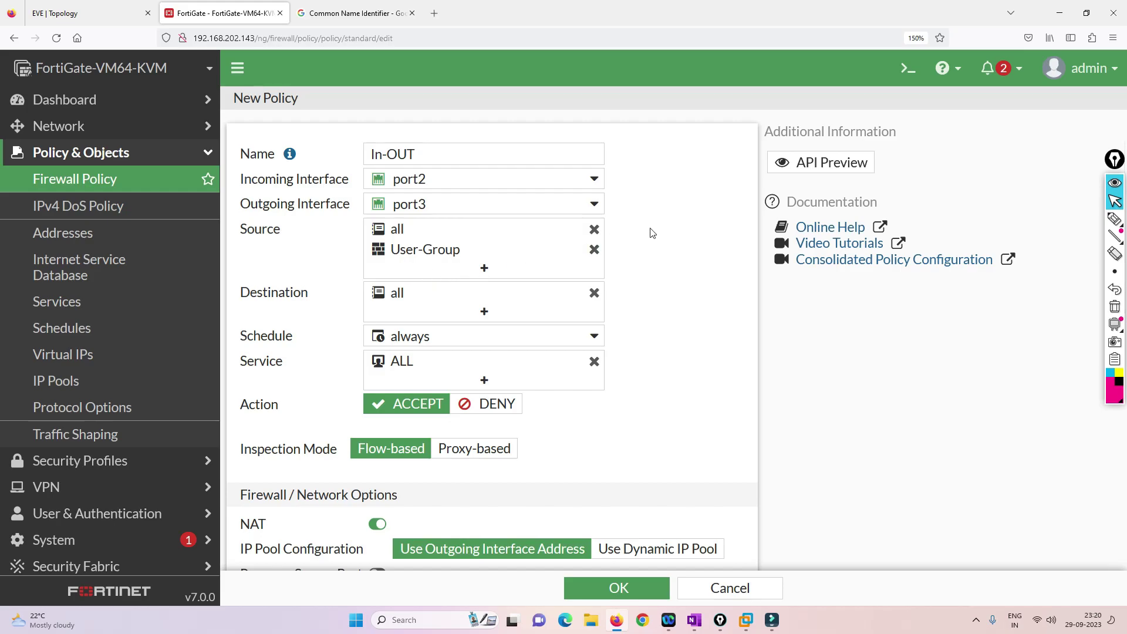
mouse_move(462, 239)
mouse_move(412, 234)
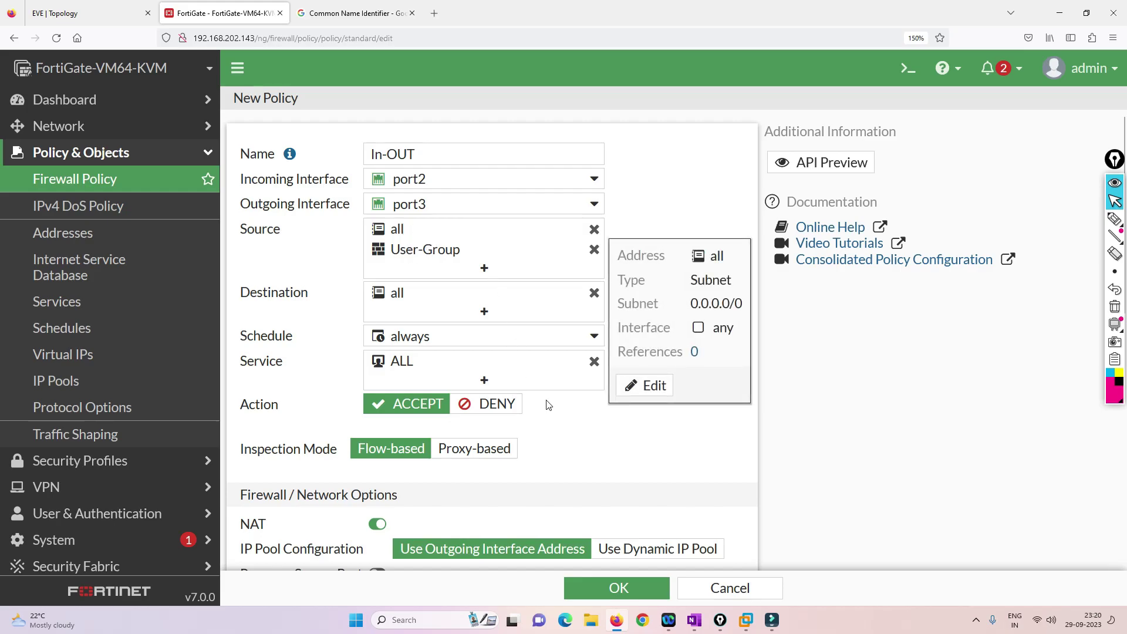
scroll(679, 415, down, 9)
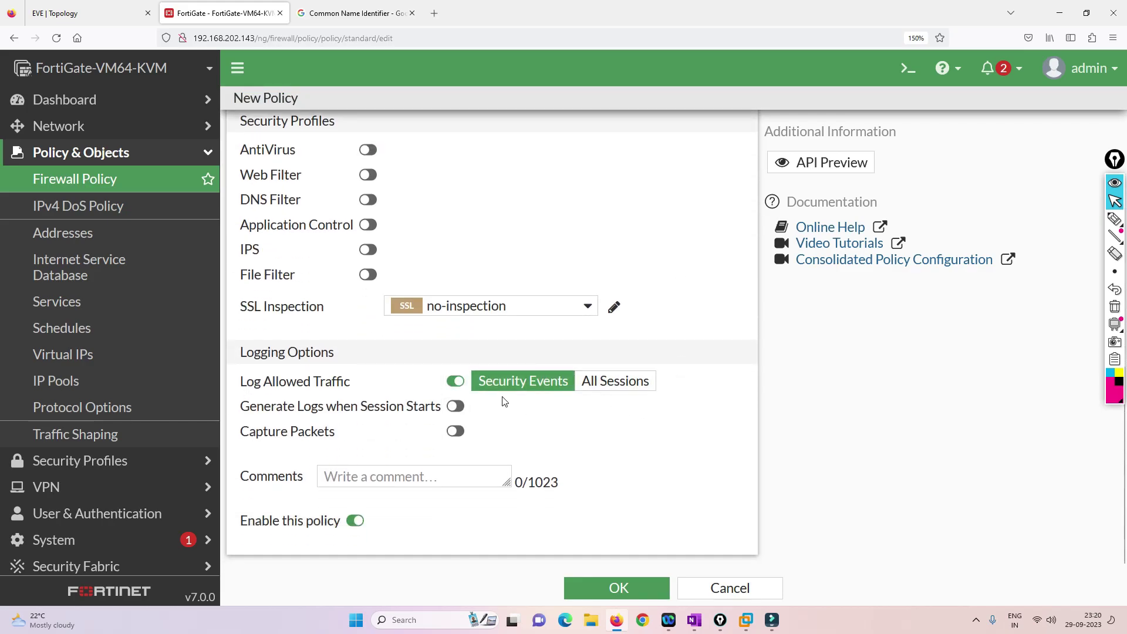
click(608, 384)
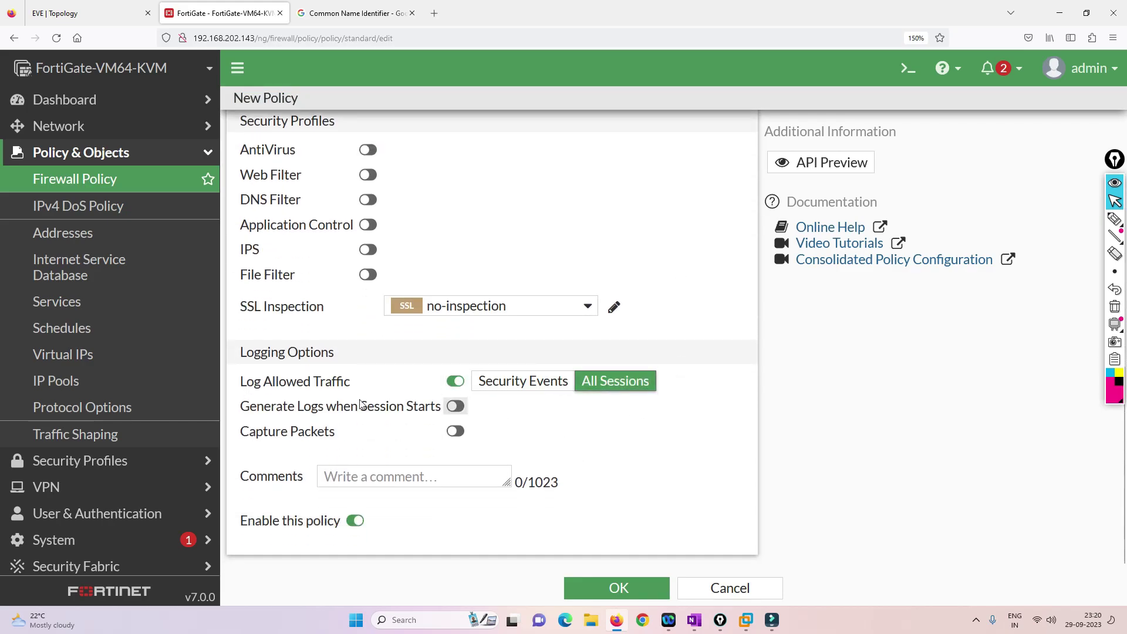
click(616, 588)
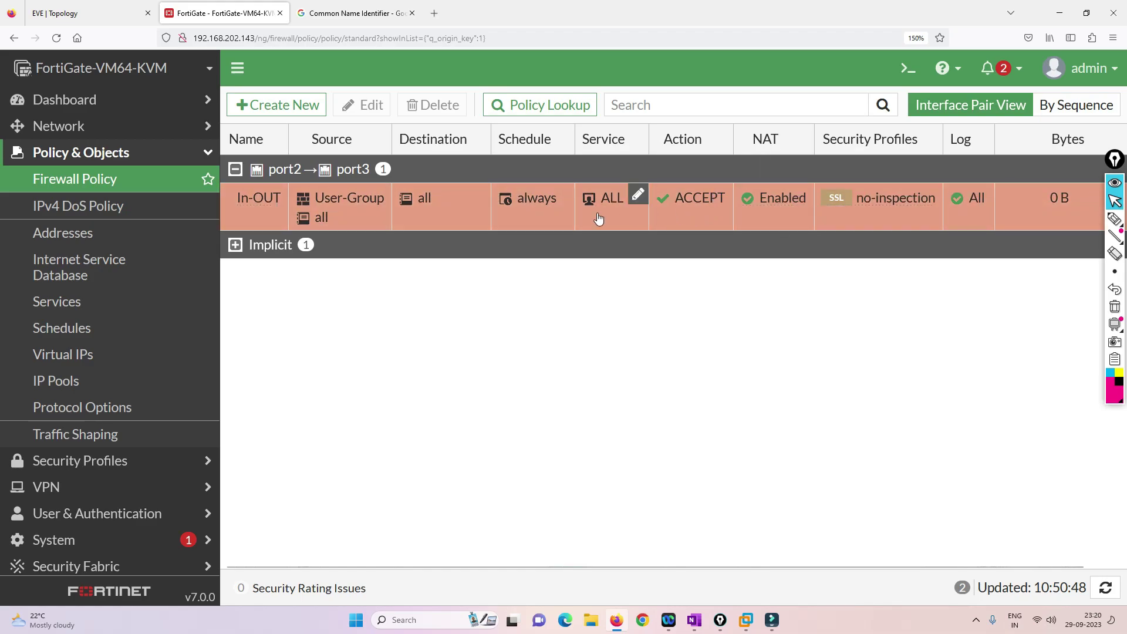
Switch to EVE, open TEST-PC's console and bring up its computer name and domain settings
click(74, 9)
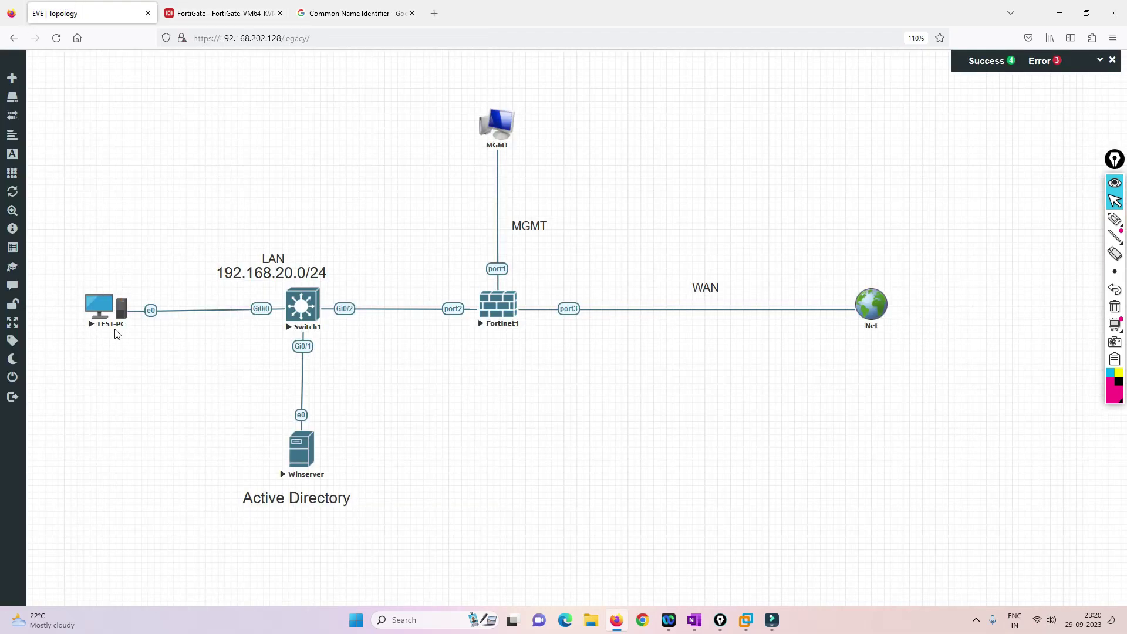
click(103, 309)
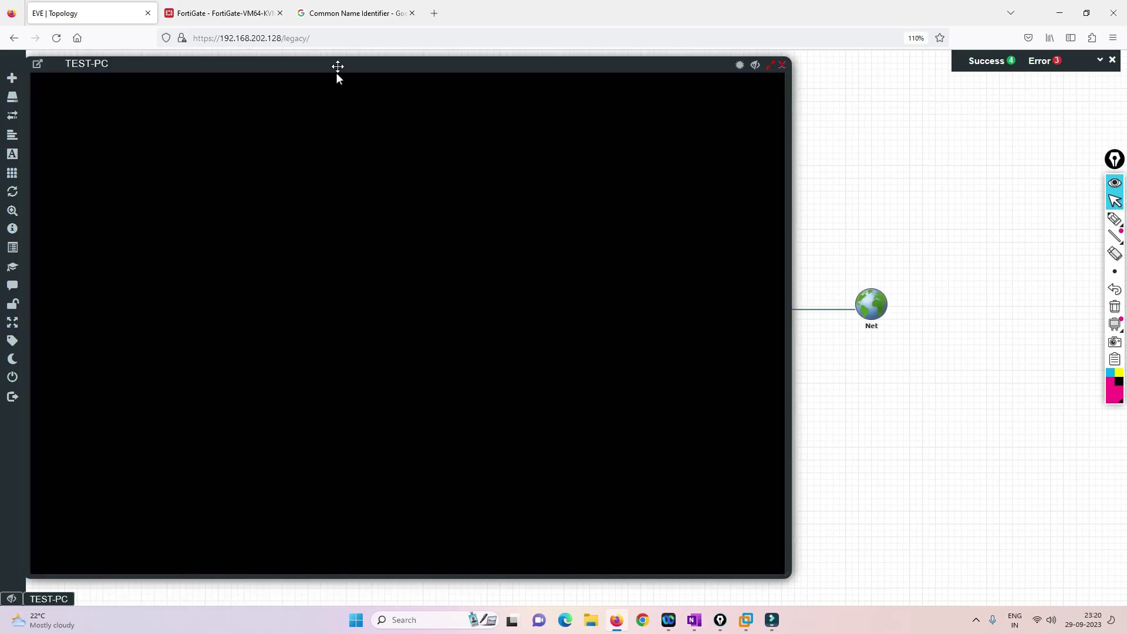
drag(337, 66, 497, 61)
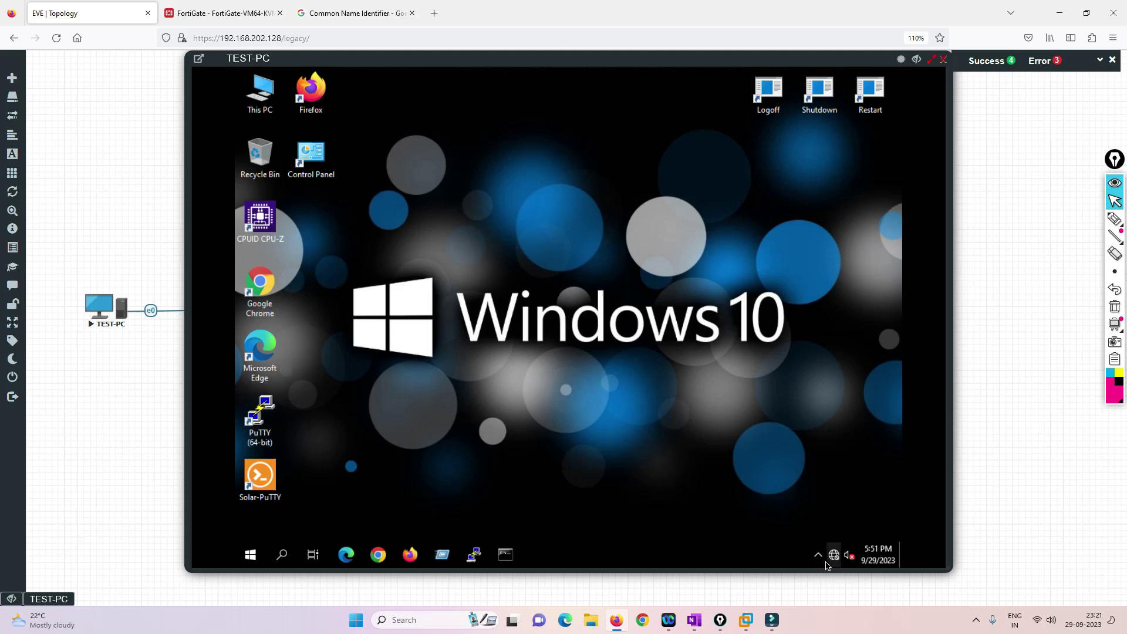
double_click(310, 154)
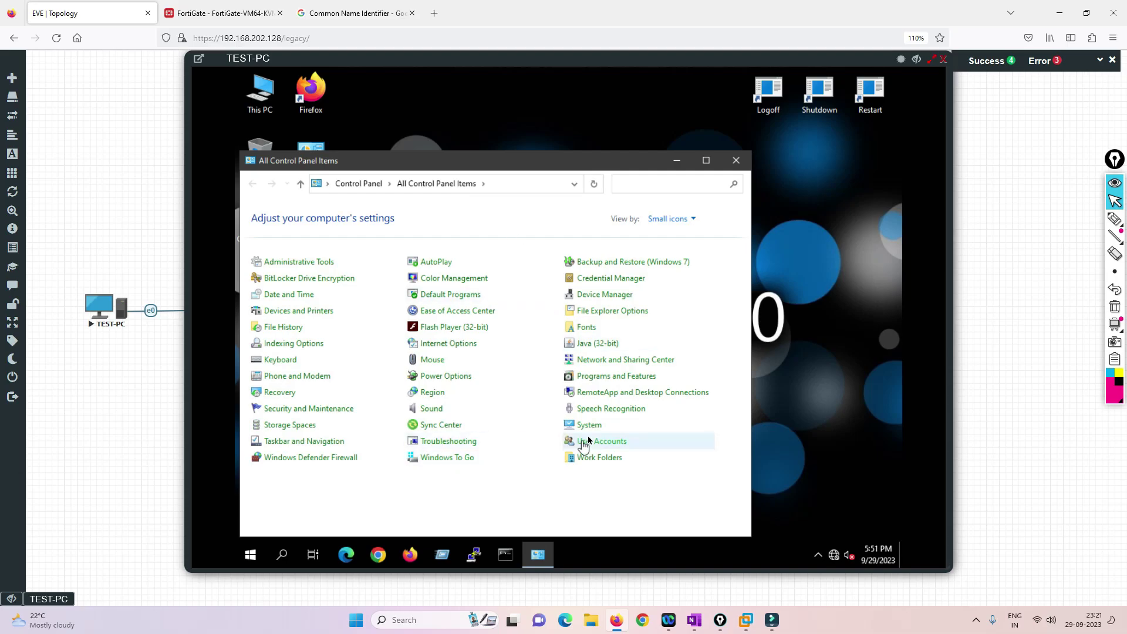
click(591, 430)
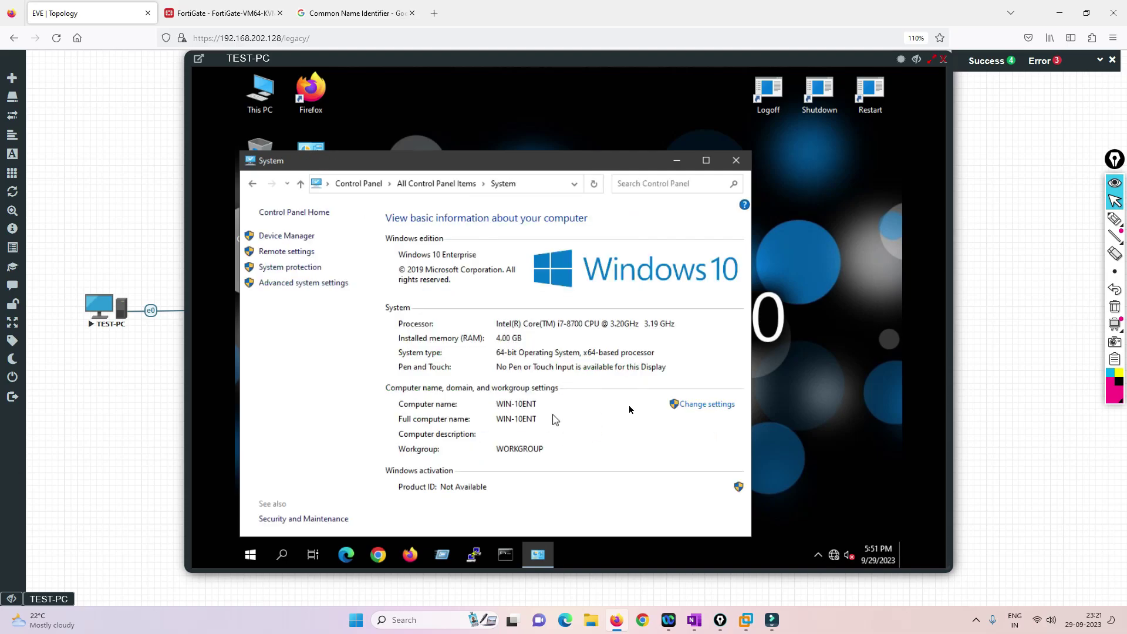
click(699, 404)
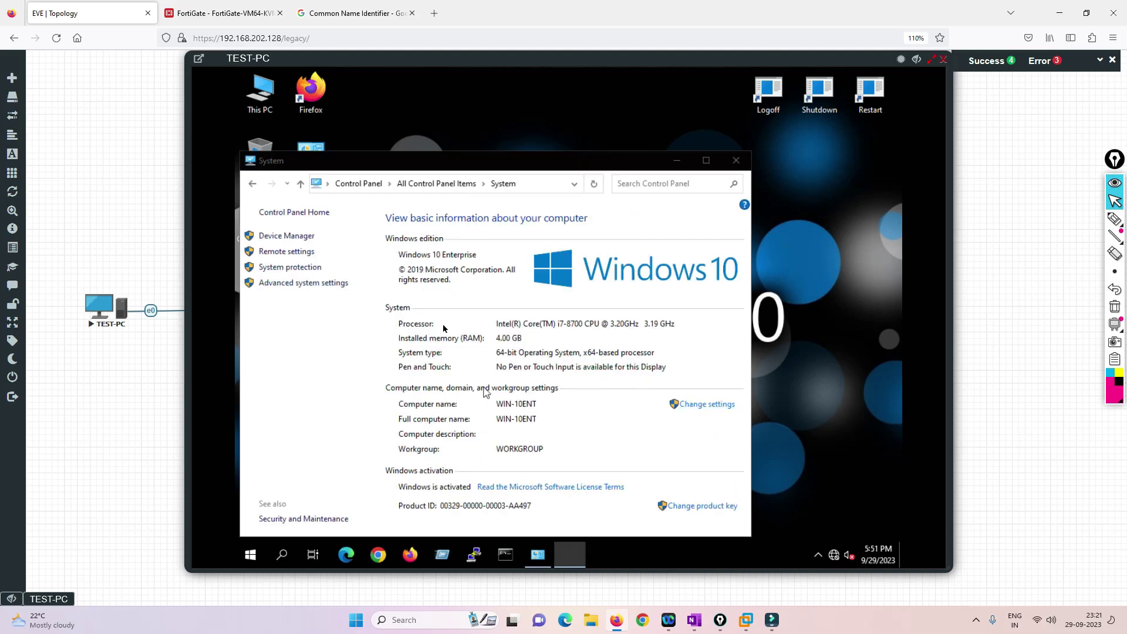
Open the Internet Protocol Version 4 properties of TEST-PC's Ethernet adapter
right_click(833, 555)
click(830, 538)
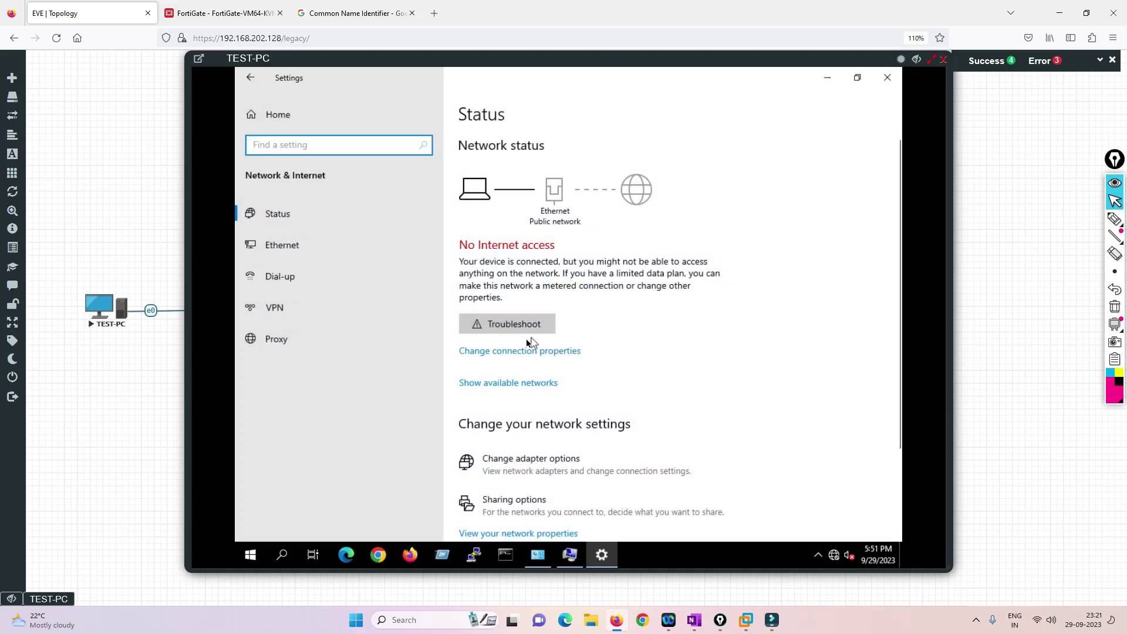
click(526, 465)
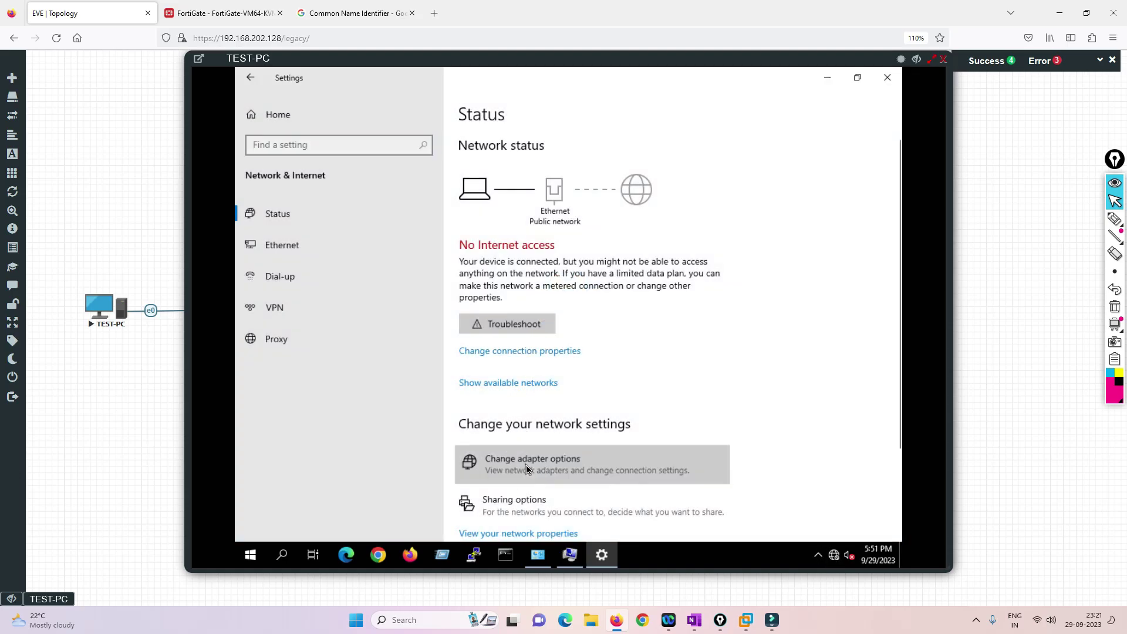
double_click(332, 242)
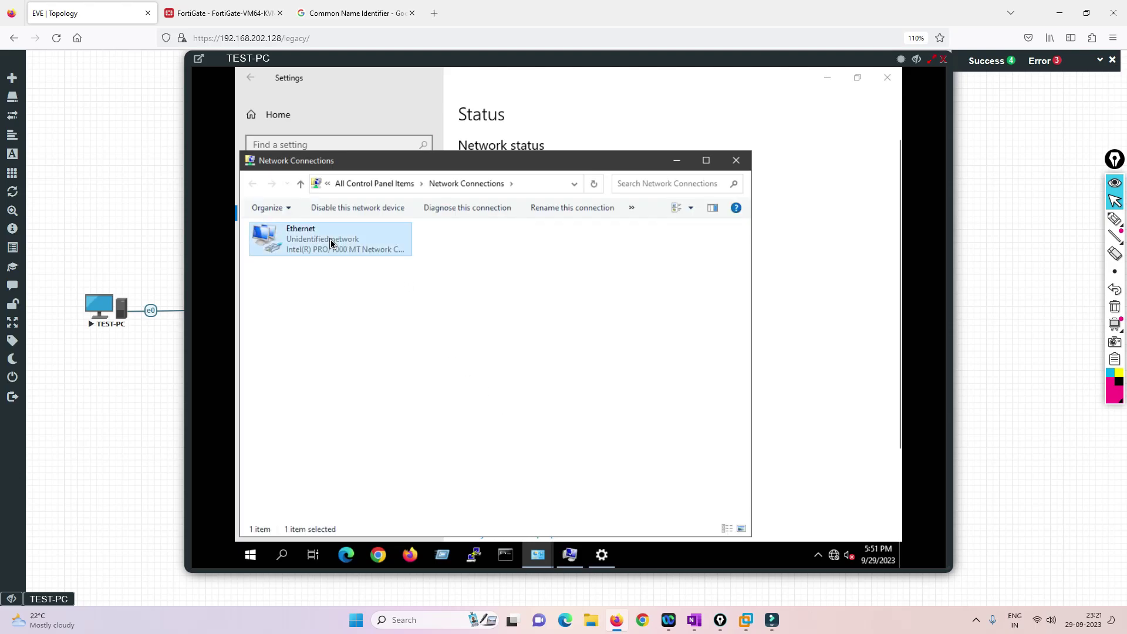
click(491, 419)
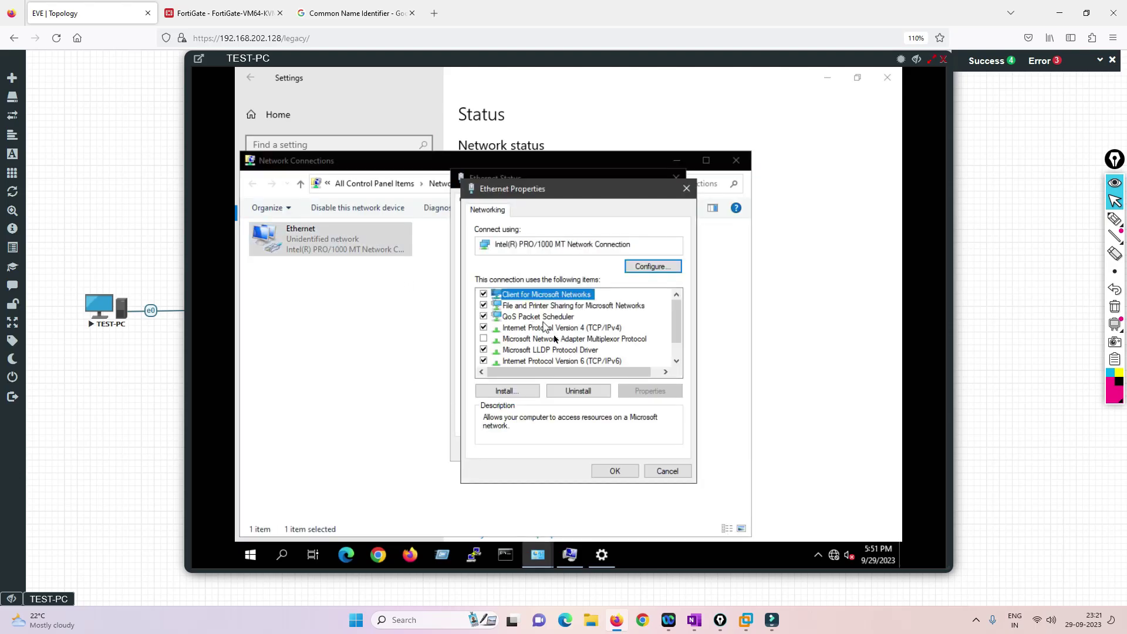
click(560, 330)
double_click(560, 333)
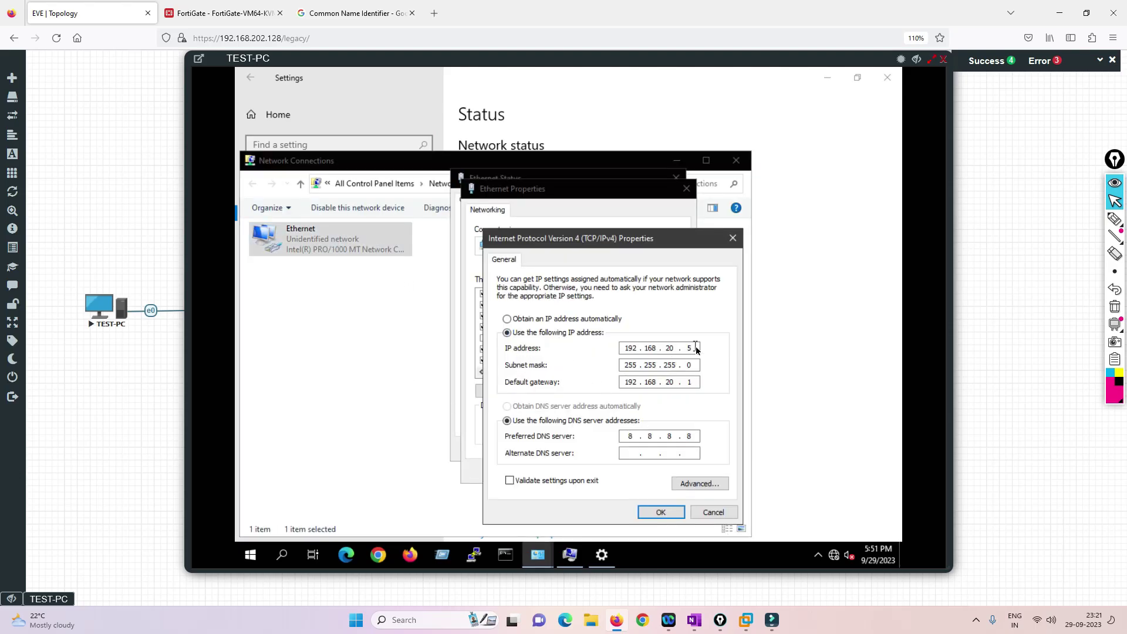
Check port2's IP address in FortiGate's interface list and return to TEST-PC's IPv4 settings
click(223, 13)
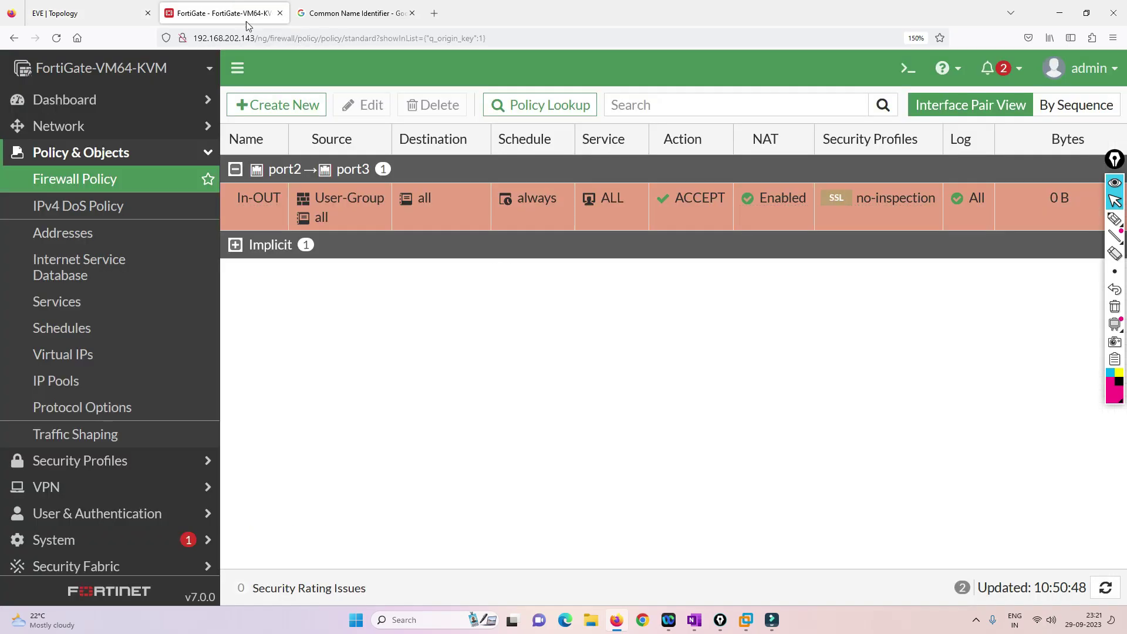
click(92, 128)
click(131, 155)
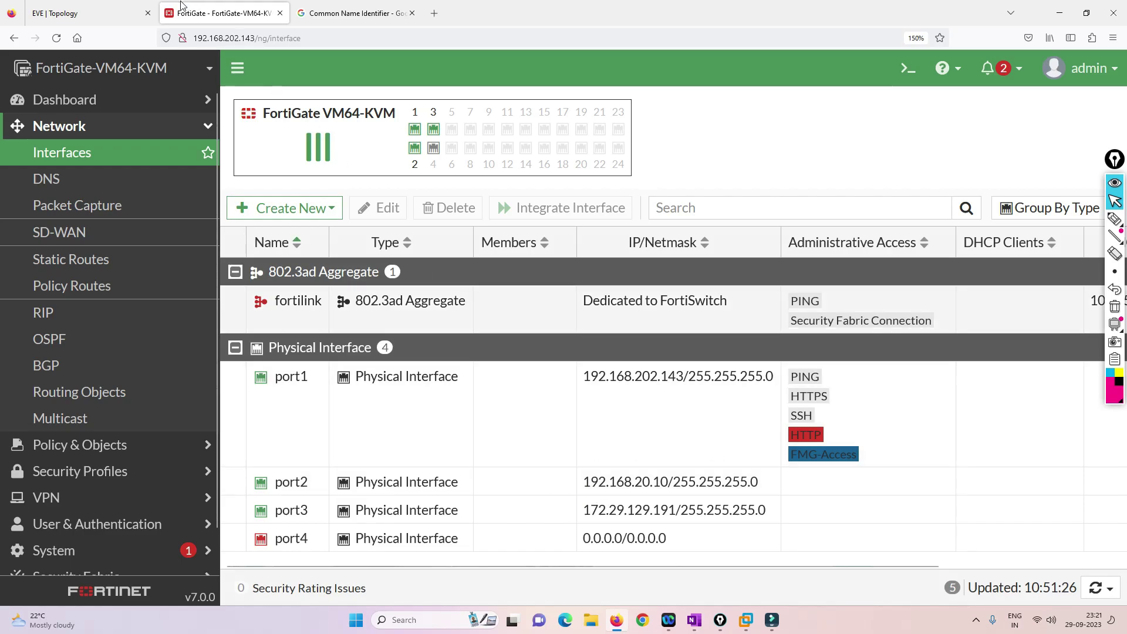
click(115, 13)
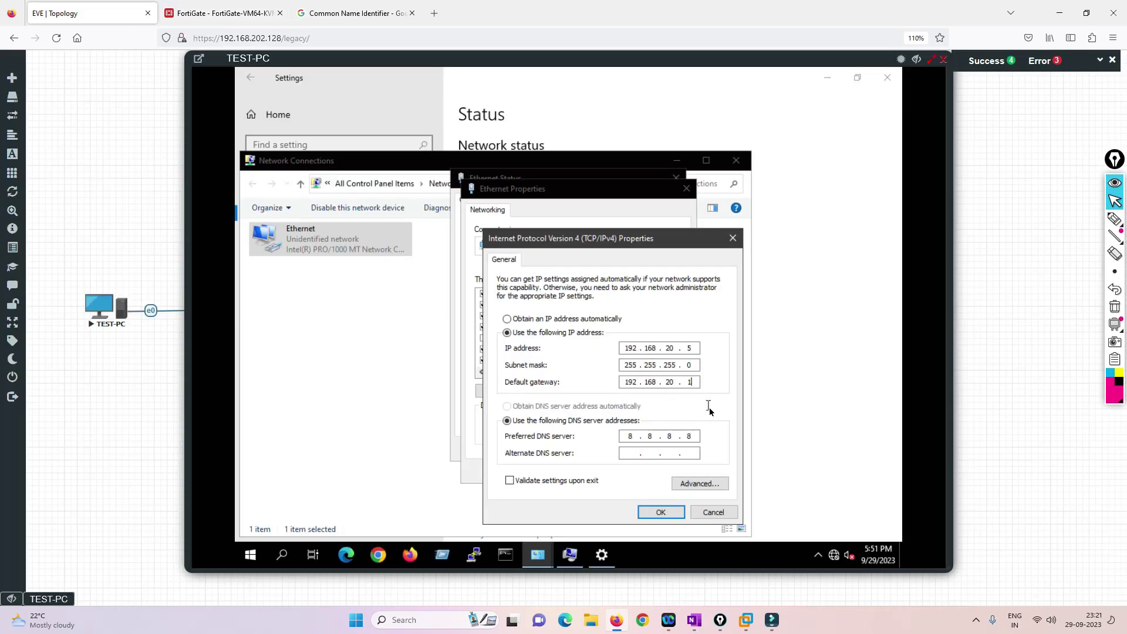
Set TEST-PC's default gateway to 192.168.20.10, replace its preferred DNS server, and save and close the network settings
text(0)
drag(694, 436, 587, 436)
click(661, 512)
click(624, 472)
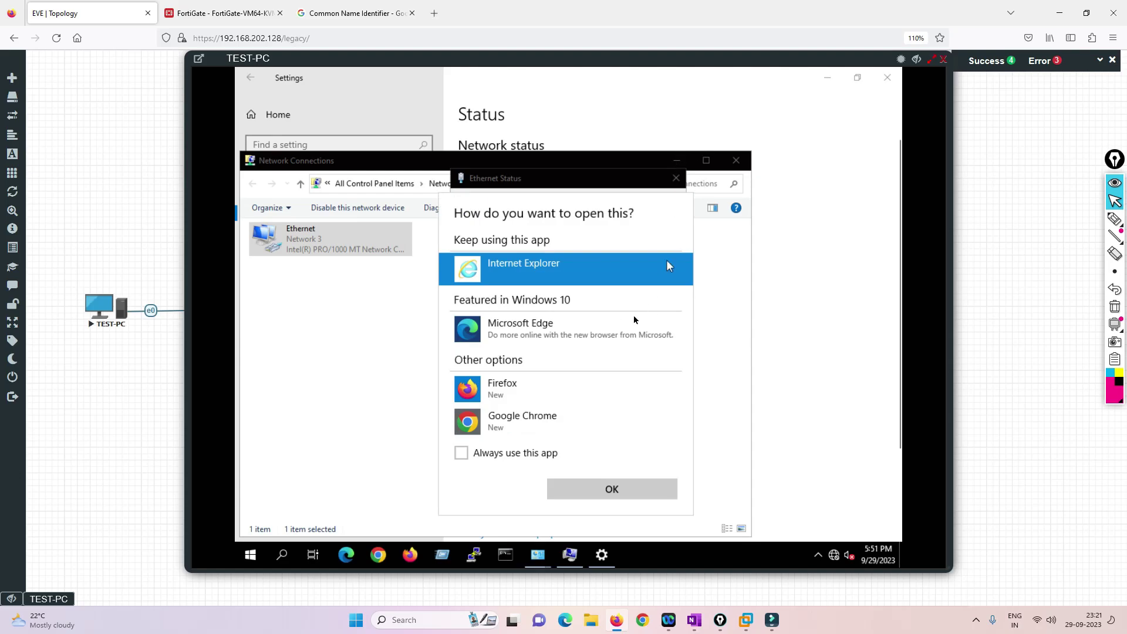
click(628, 490)
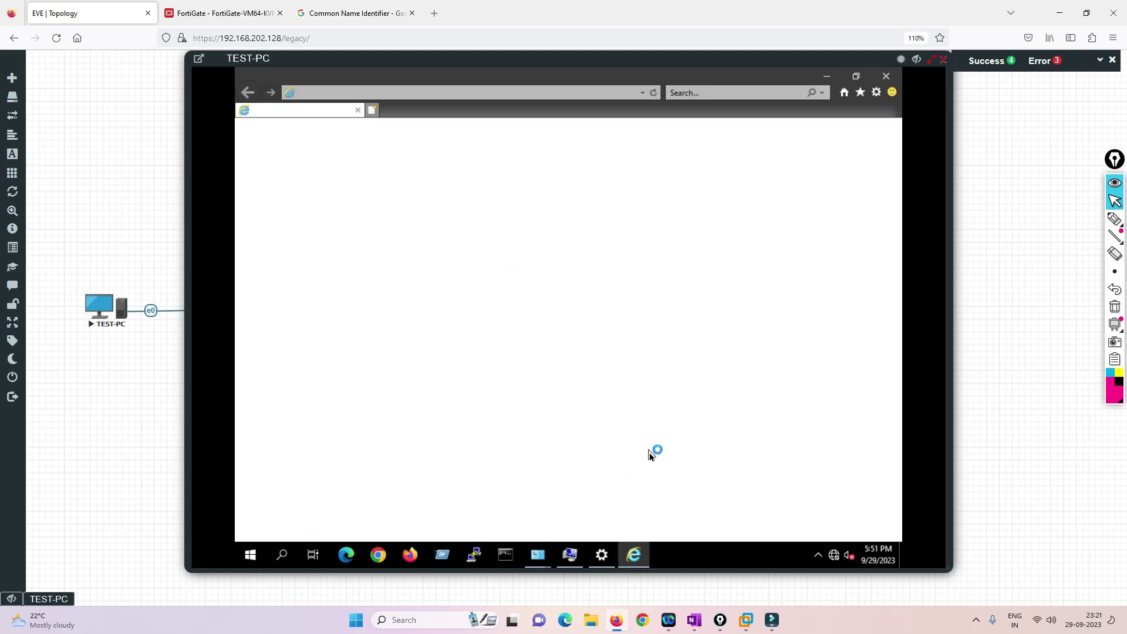
click(886, 80)
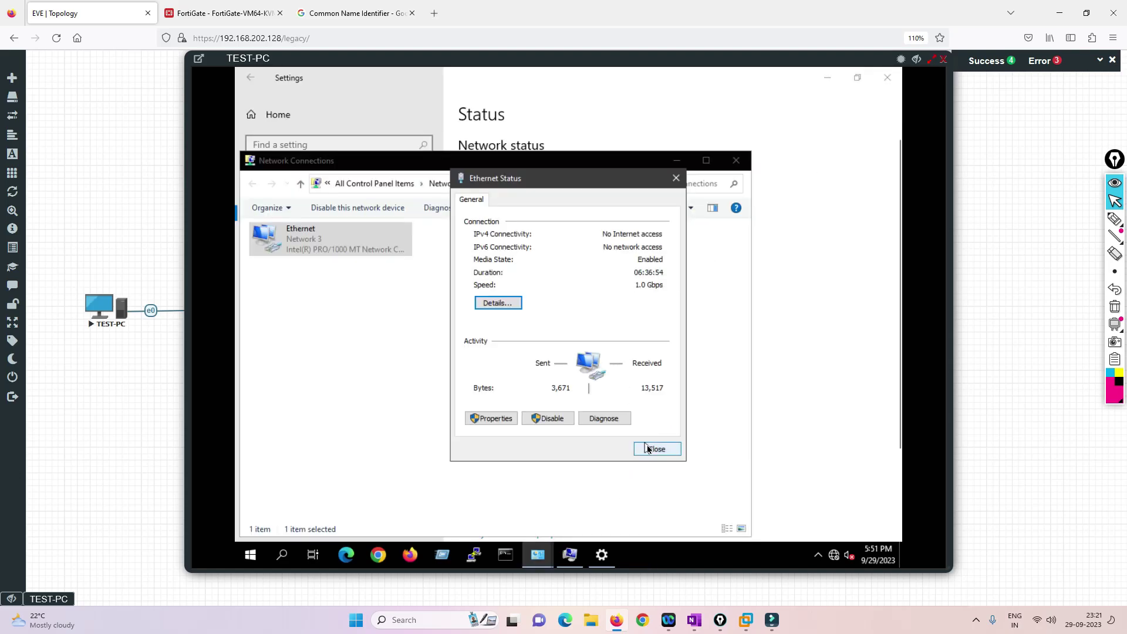
click(651, 451)
click(737, 160)
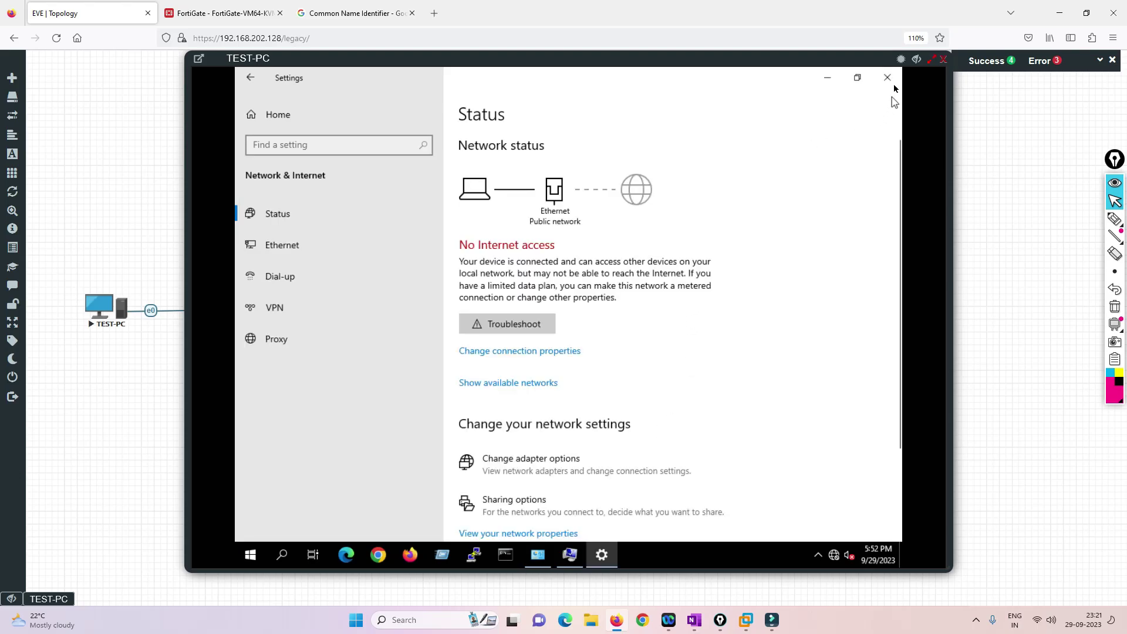
click(887, 77)
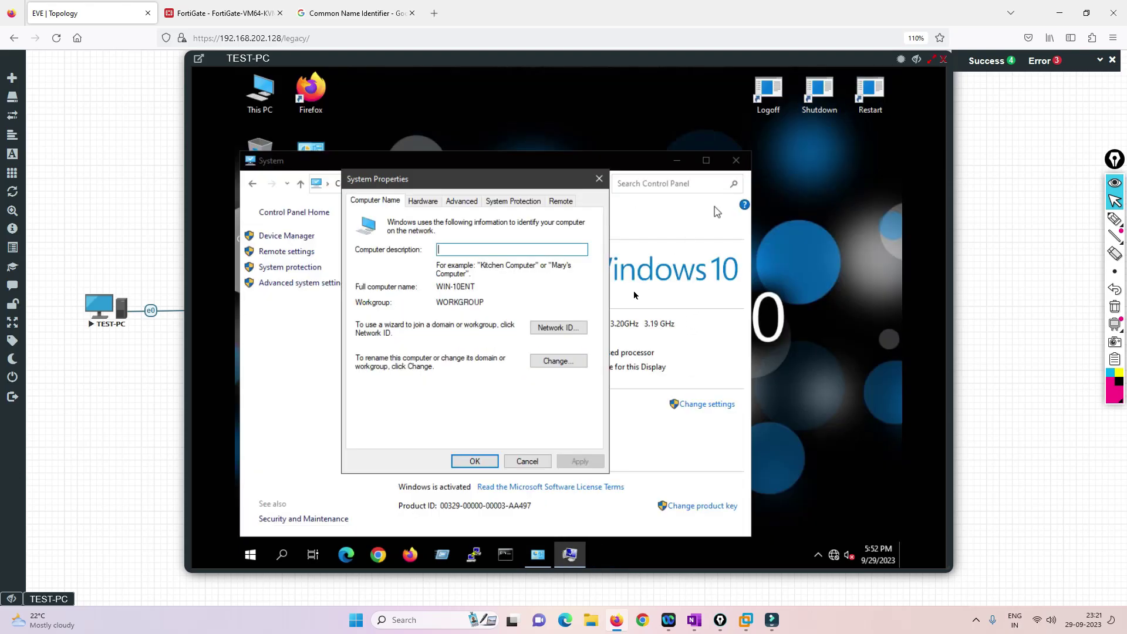
Change TEST-PC's membership from workgroup to the lab.com domain and submit the change
click(558, 360)
click(369, 356)
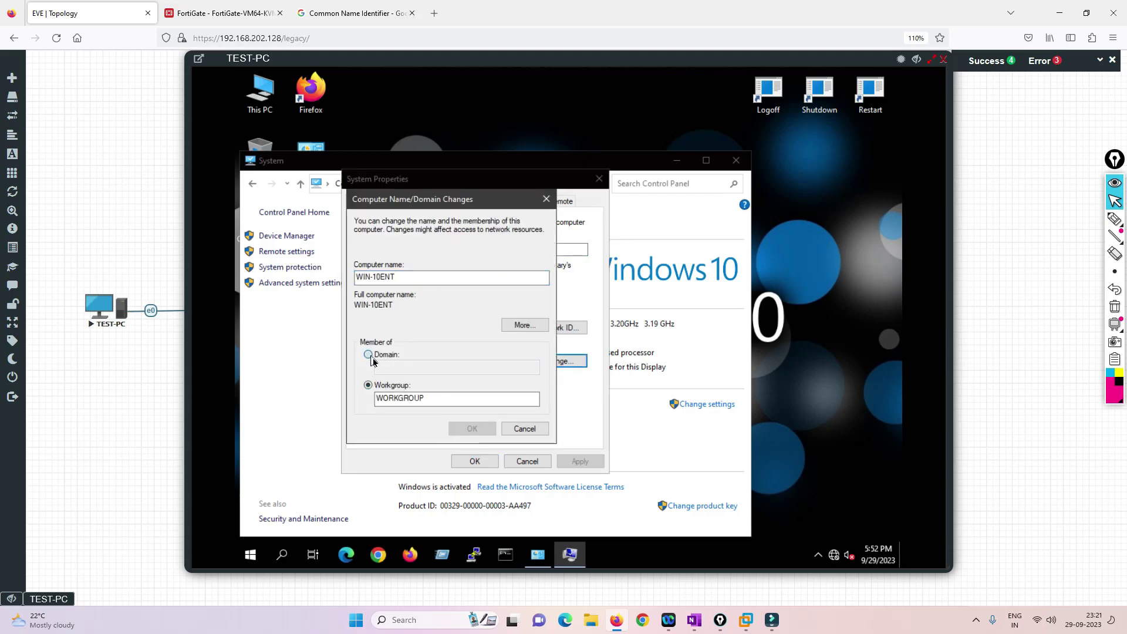
text(al)
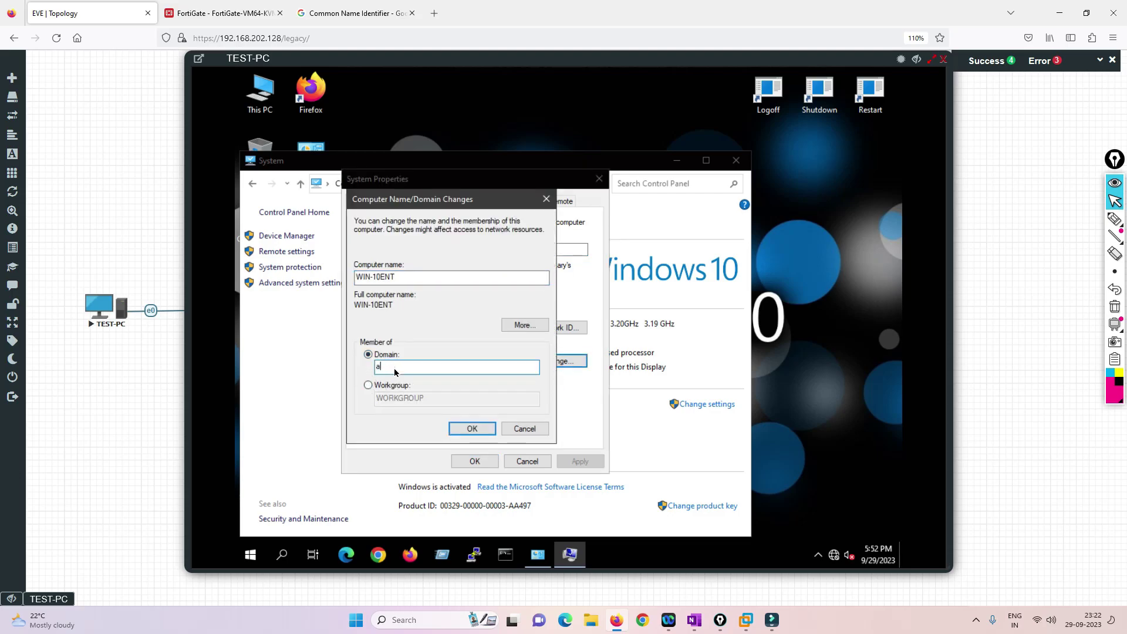
key(BackSpace)
key(BackSpace)
text(la)
key(Return)
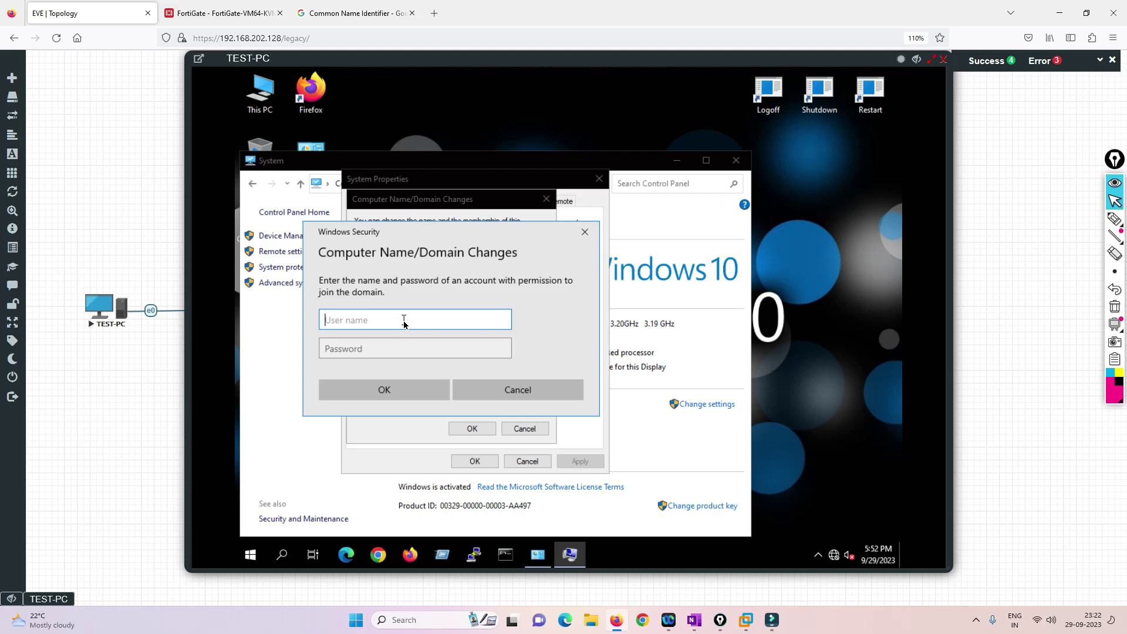
Authorize the domain join with the lab\Administrator account and its password, and acknowledge the resulting messages
text(lab\Administrator)
key(Tab)
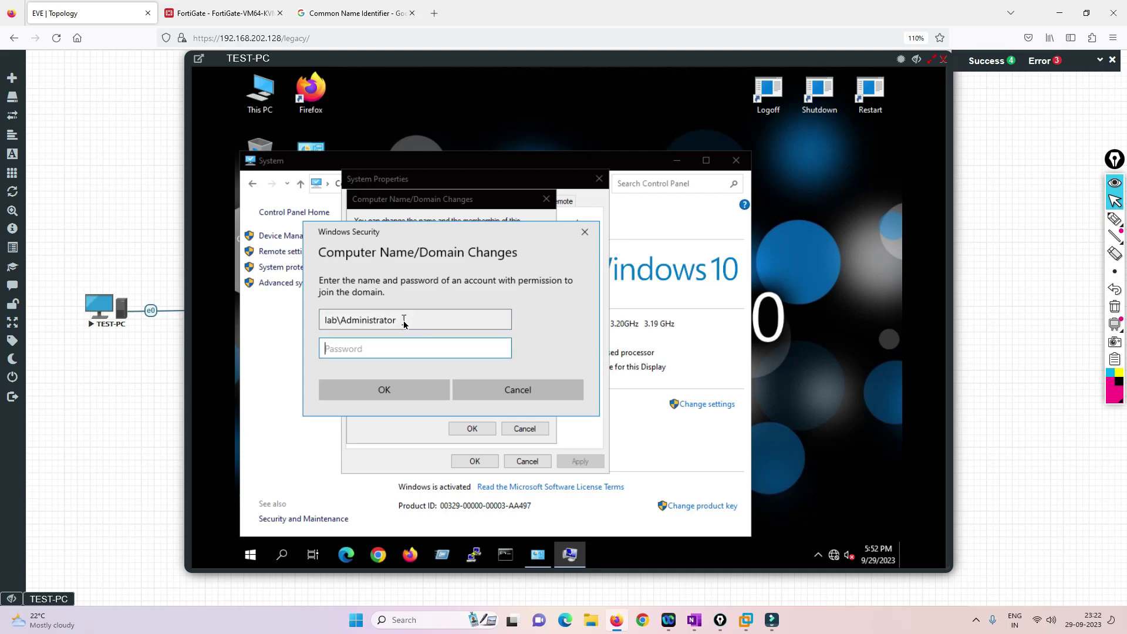
text(P)
key(Return)
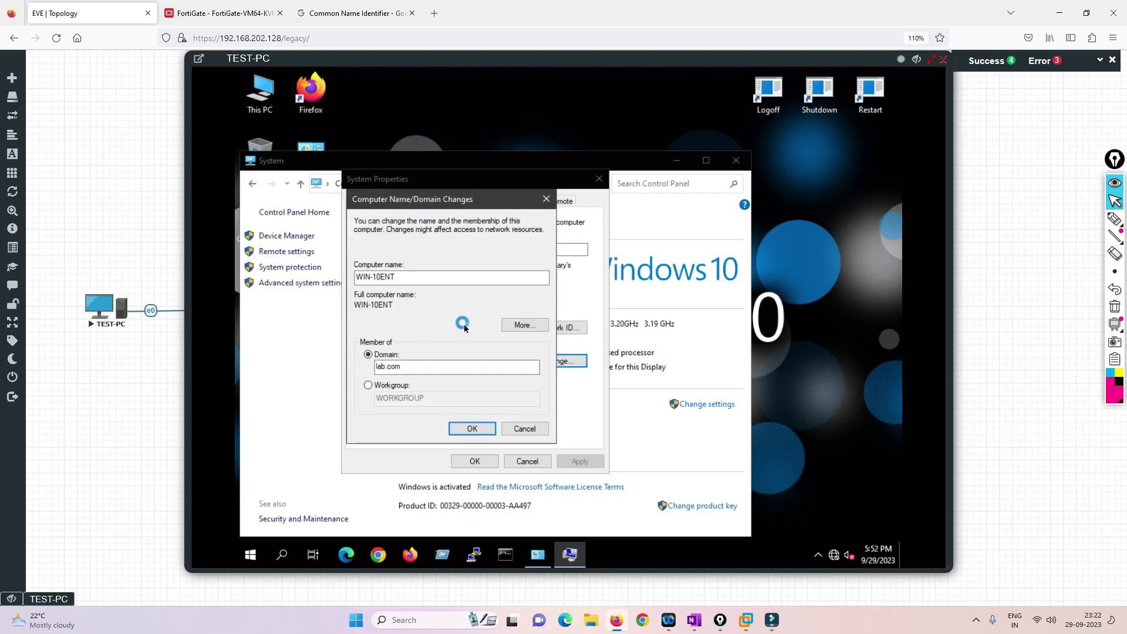
click(623, 358)
click(648, 328)
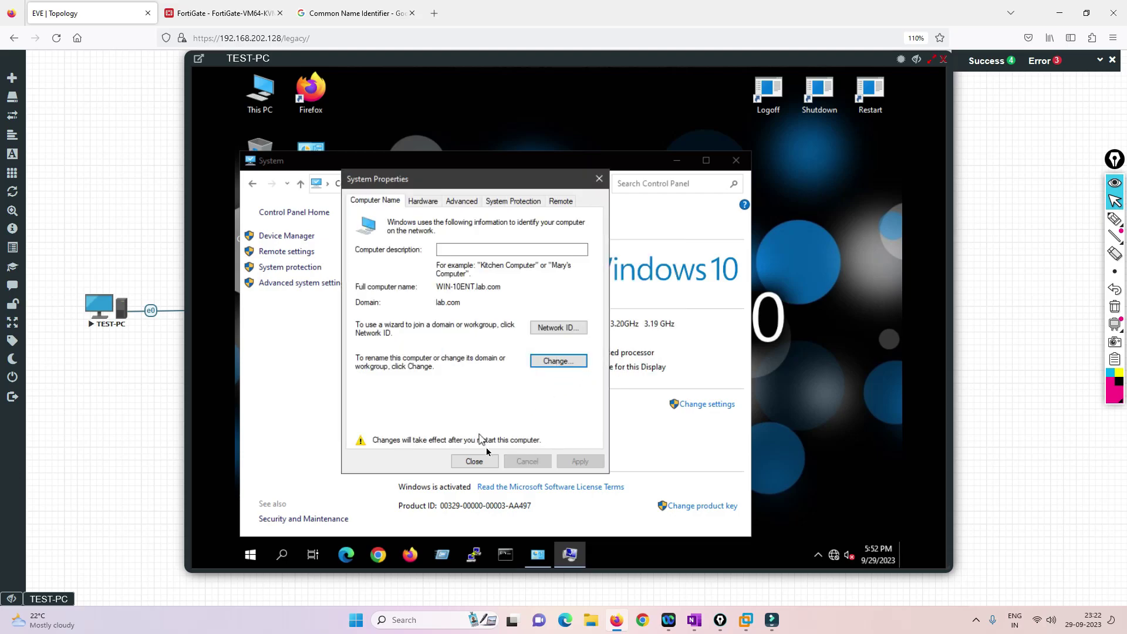
Close the system settings and restart TEST-PC to apply the domain change
click(474, 462)
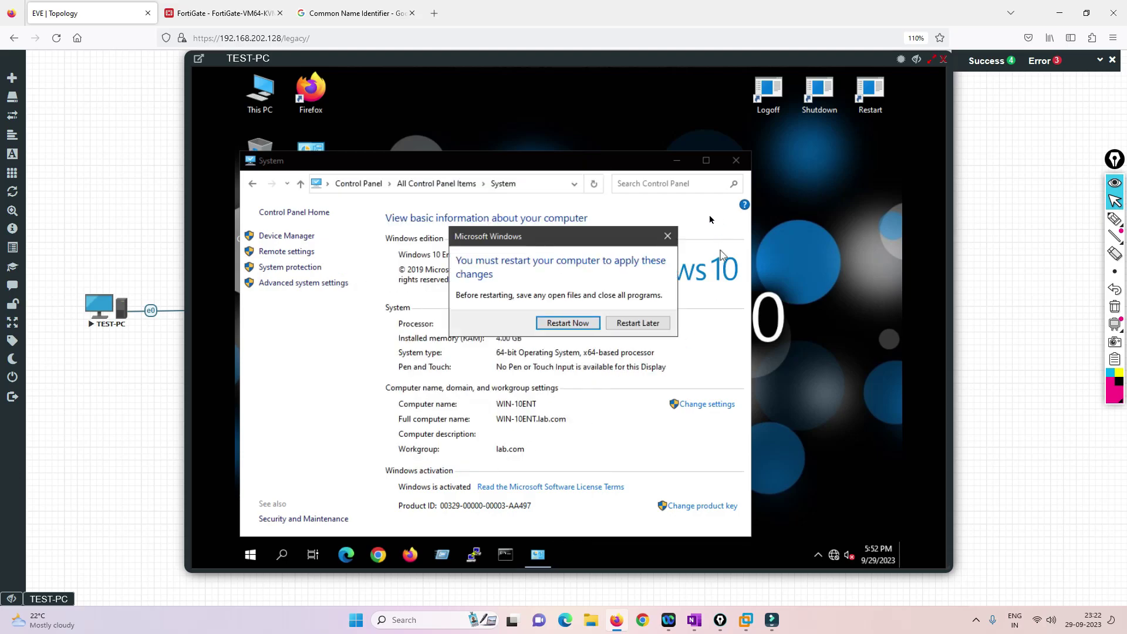
click(736, 160)
click(567, 323)
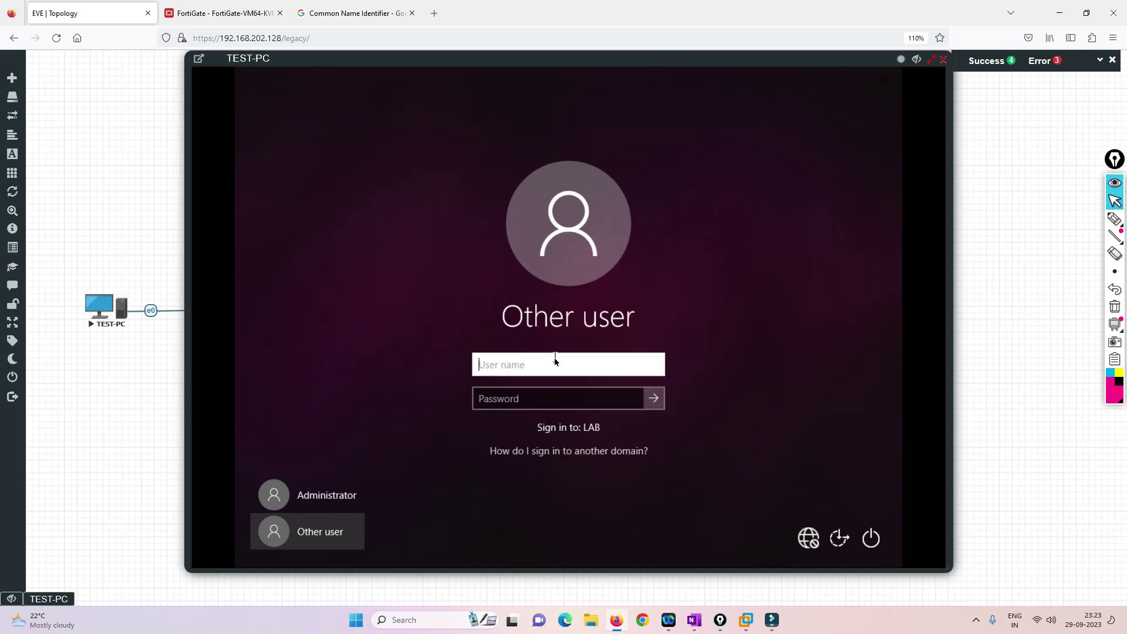
Sign in to the LAB domain on TEST-PC as IT1 with the account password
text(IT1)
key(Tab)
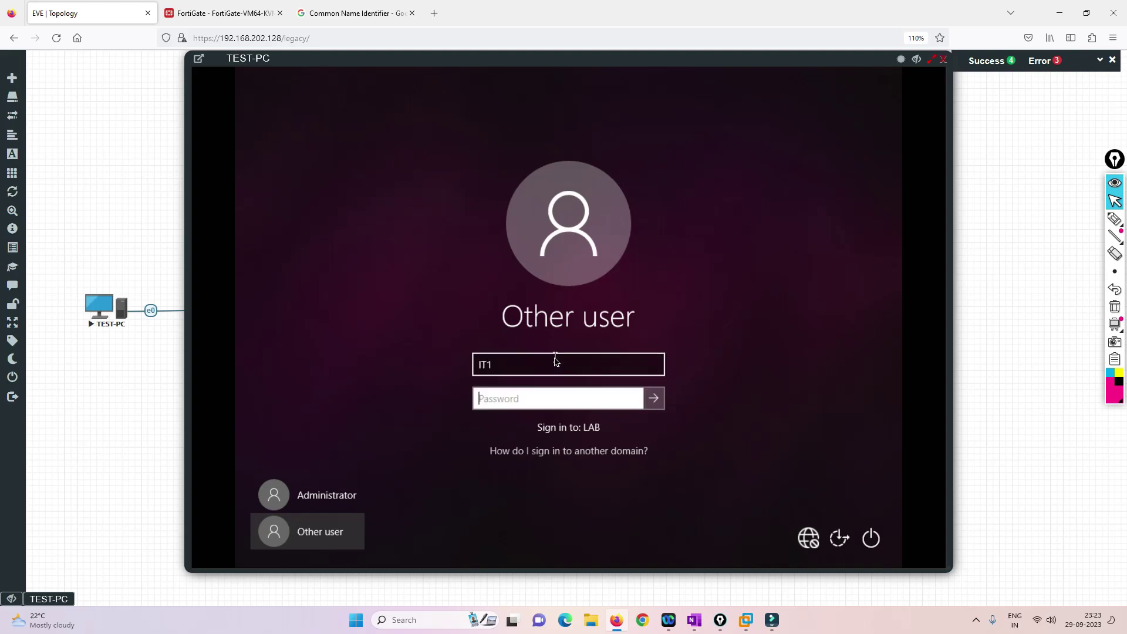
text(••)
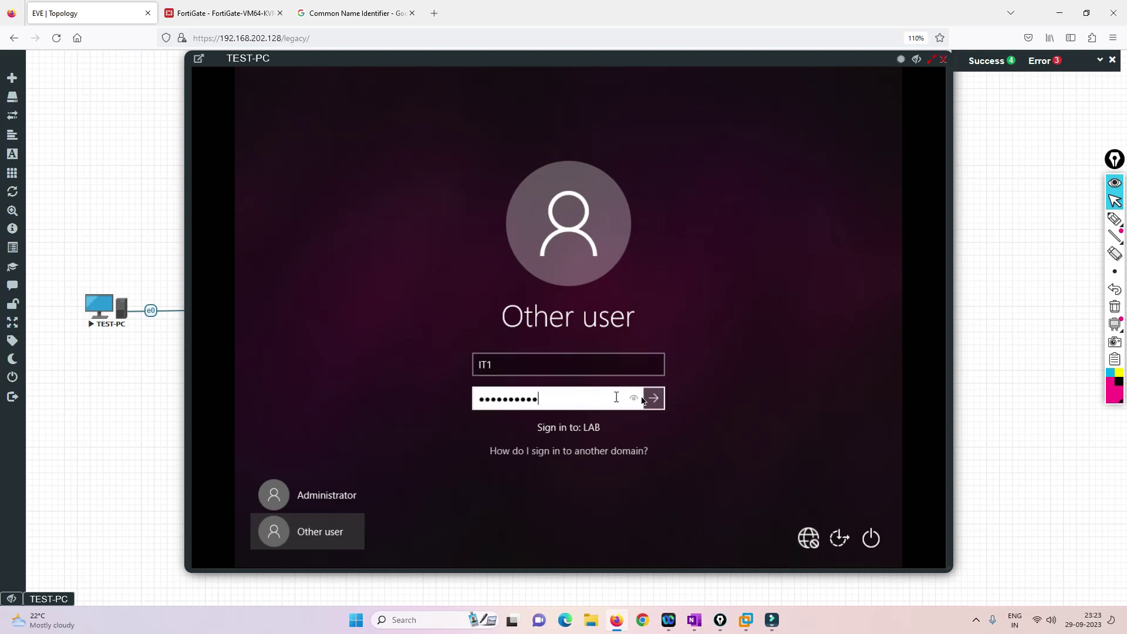
click(666, 397)
click(656, 398)
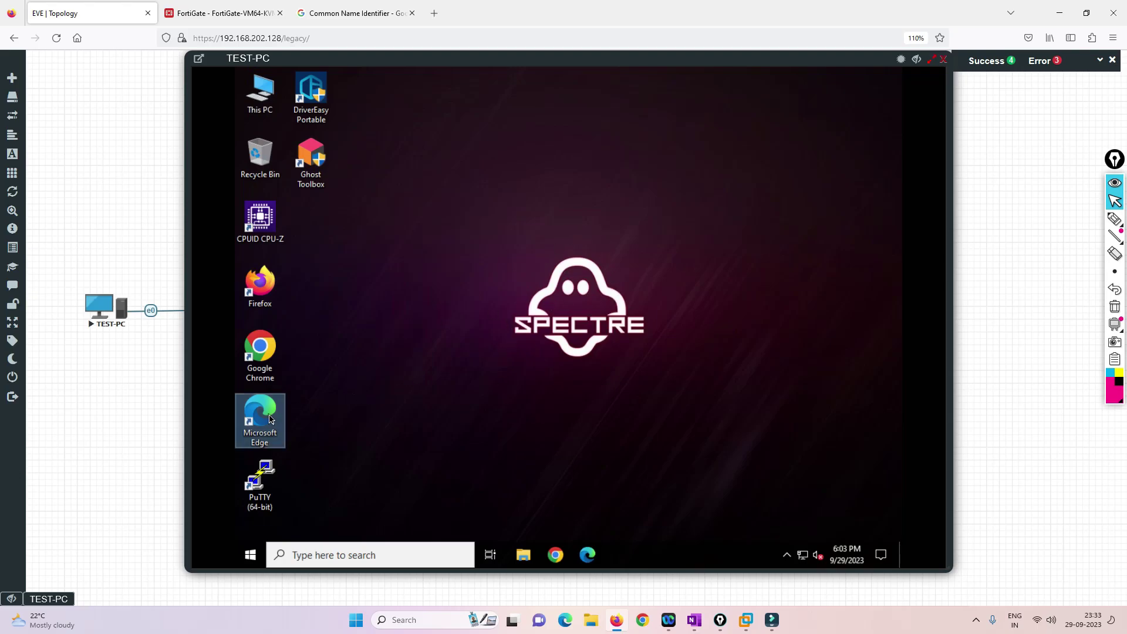
Check which account is signed in on TEST-PC
click(250, 555)
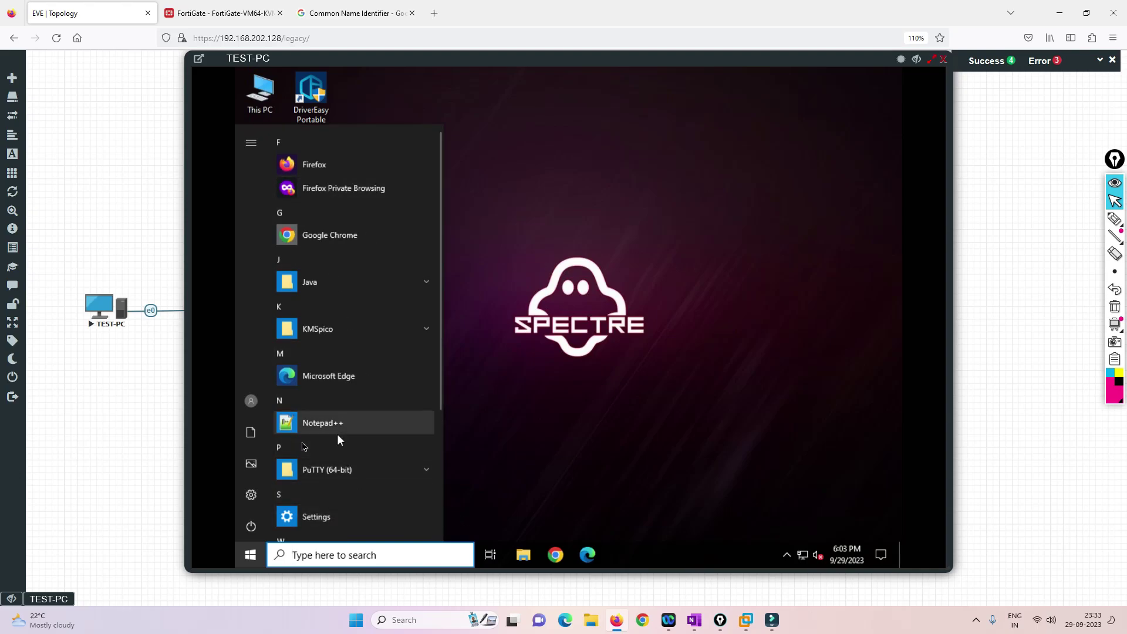
mouse_move(252, 405)
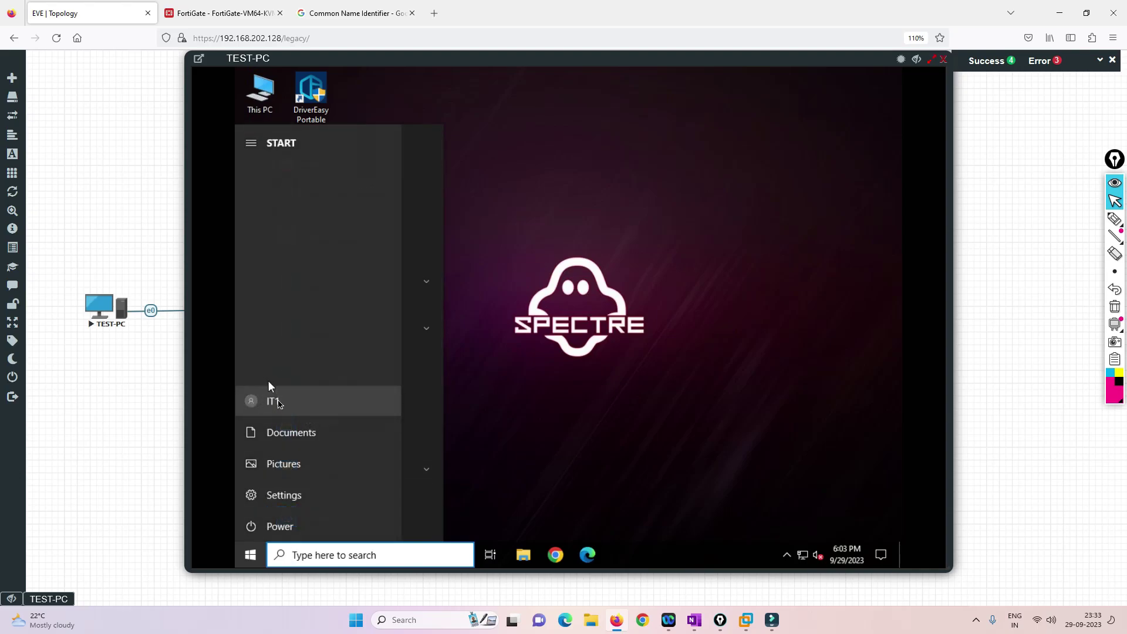
click(549, 398)
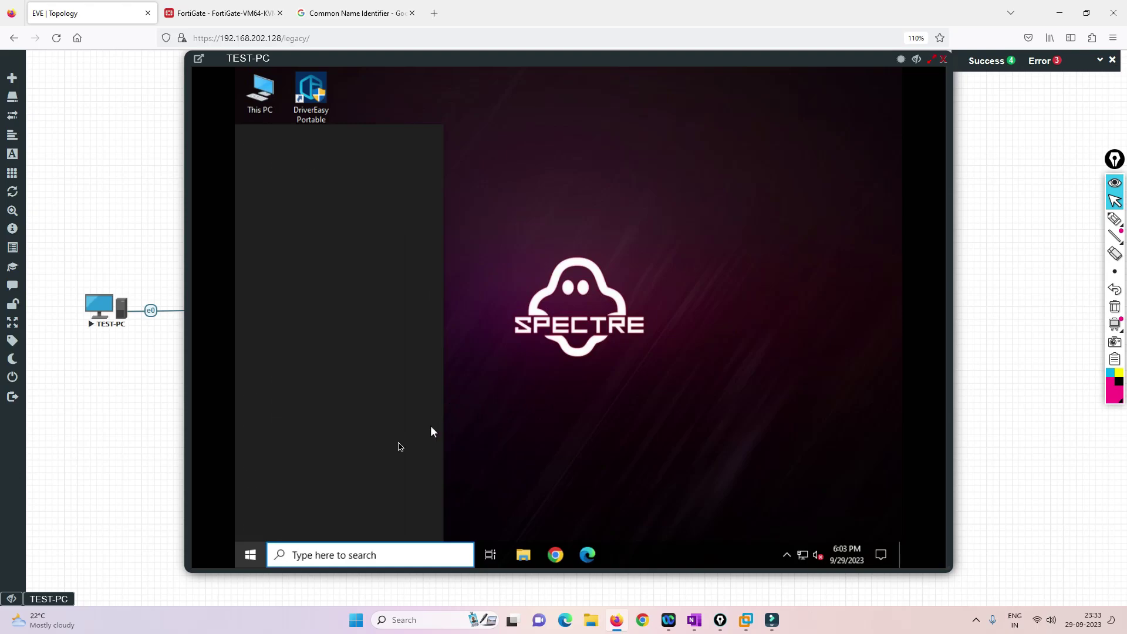
Open Microsoft Edge on TEST-PC and bring up the Firewall Authentication page
double_click(264, 412)
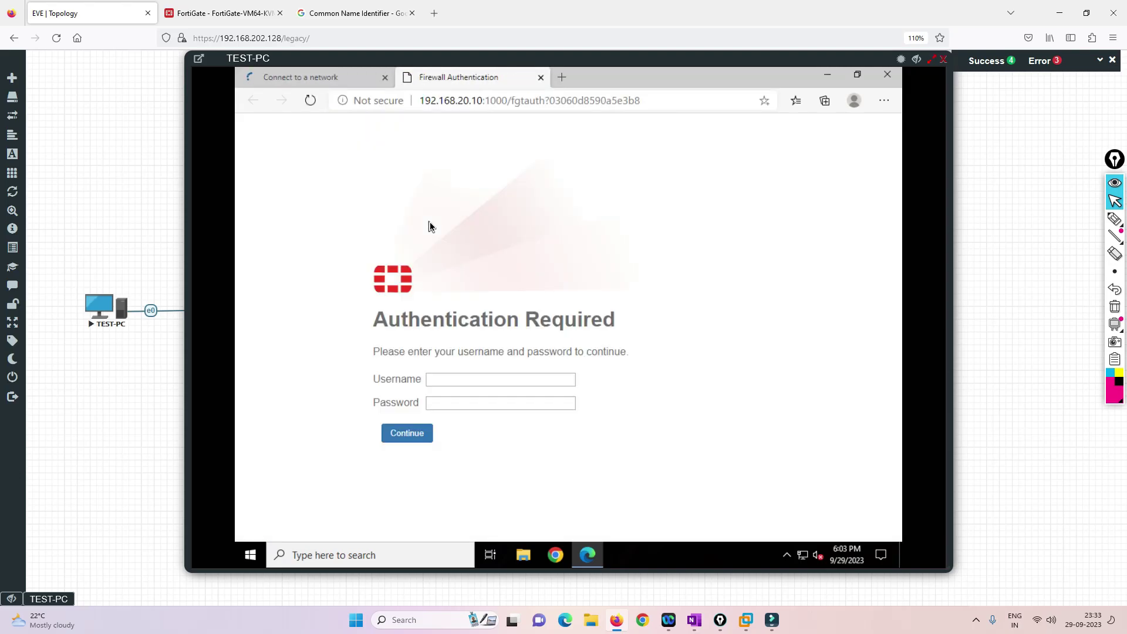
click(328, 81)
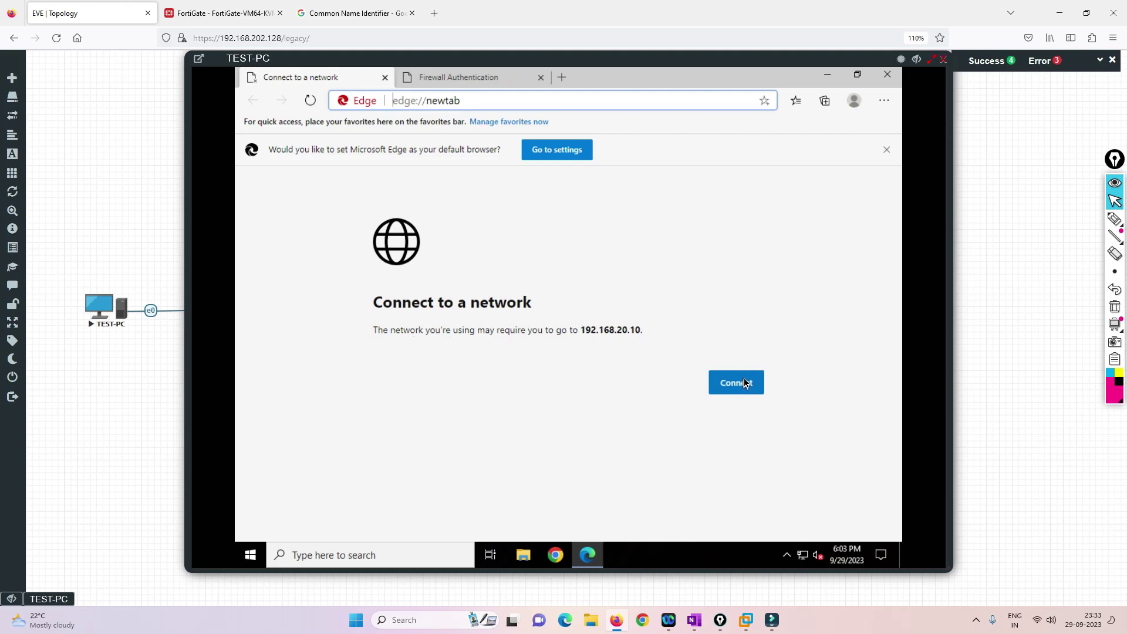
click(464, 77)
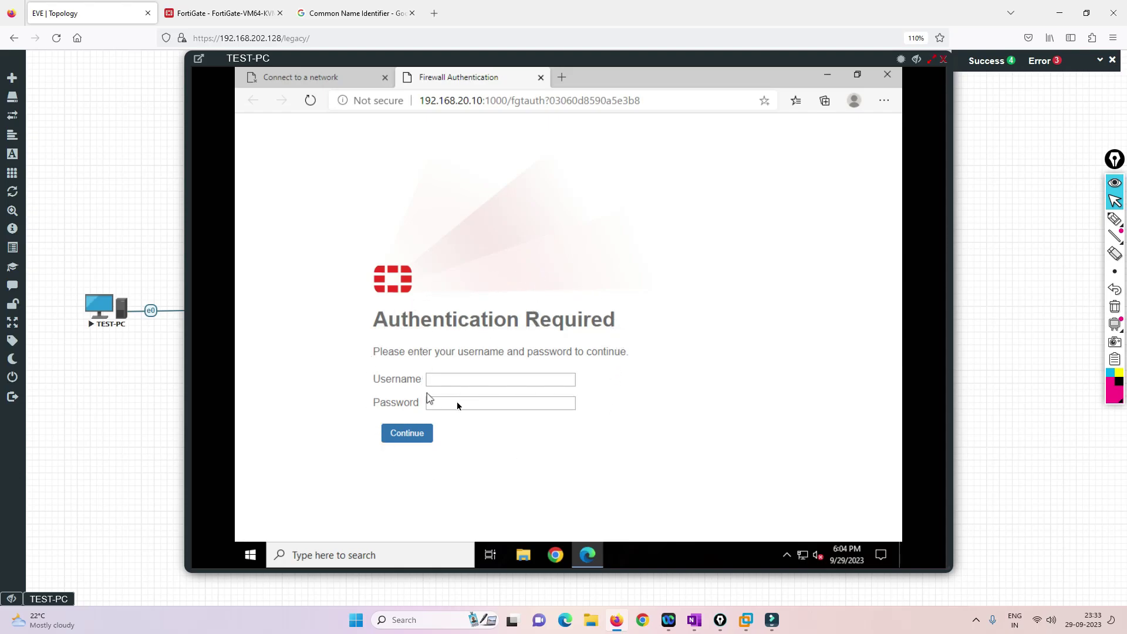
Authenticate on the firewall page as IT1 with the account password
click(447, 380)
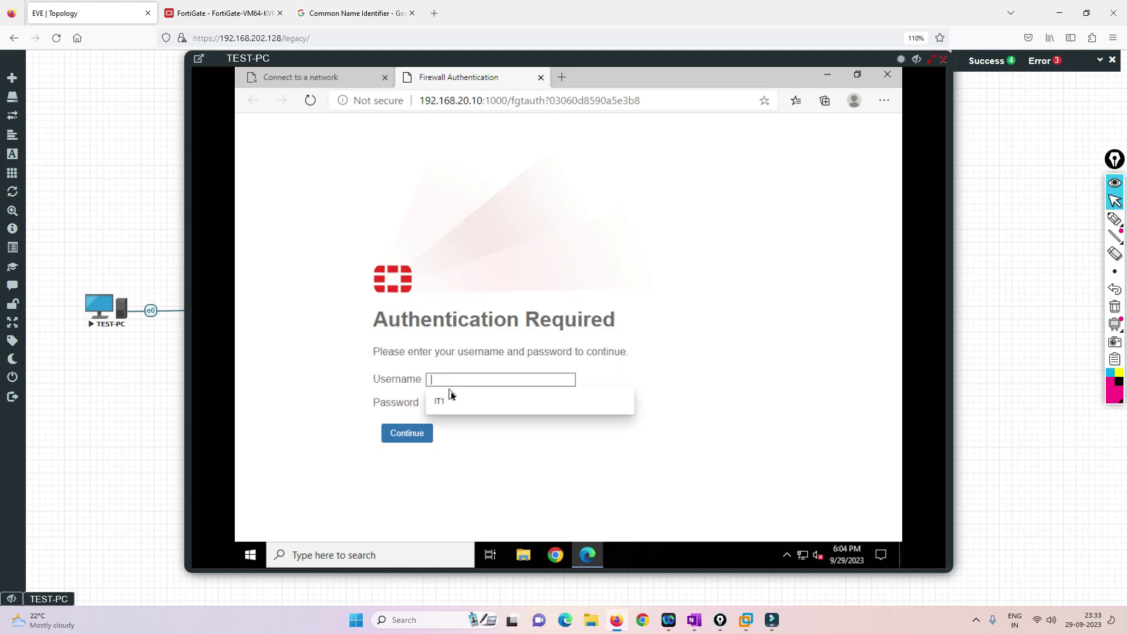
click(454, 400)
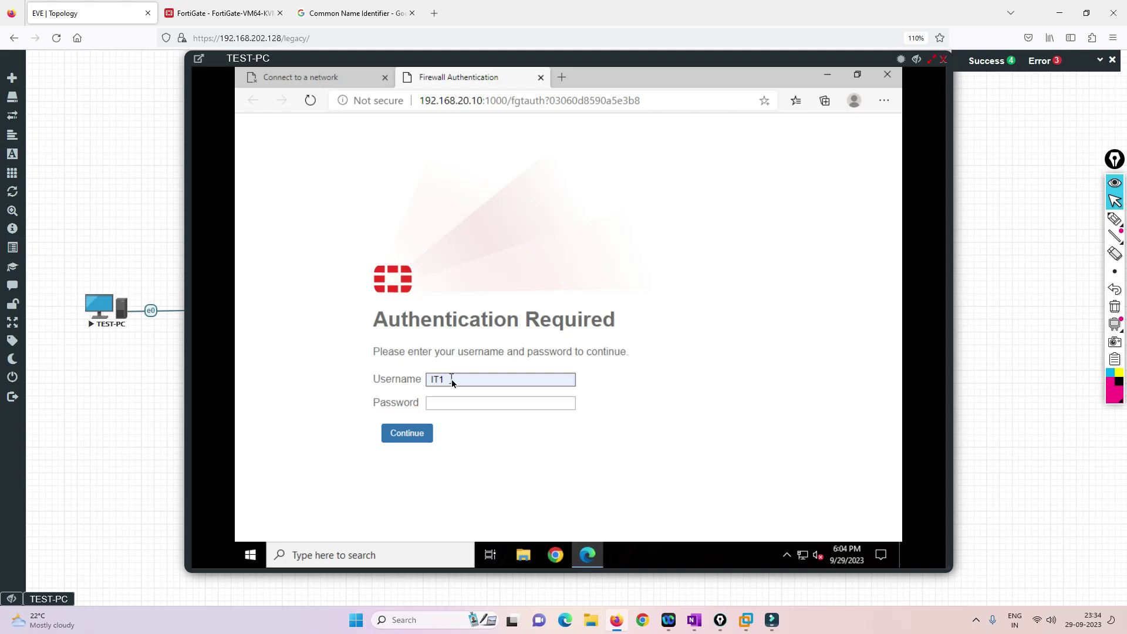
click(451, 404)
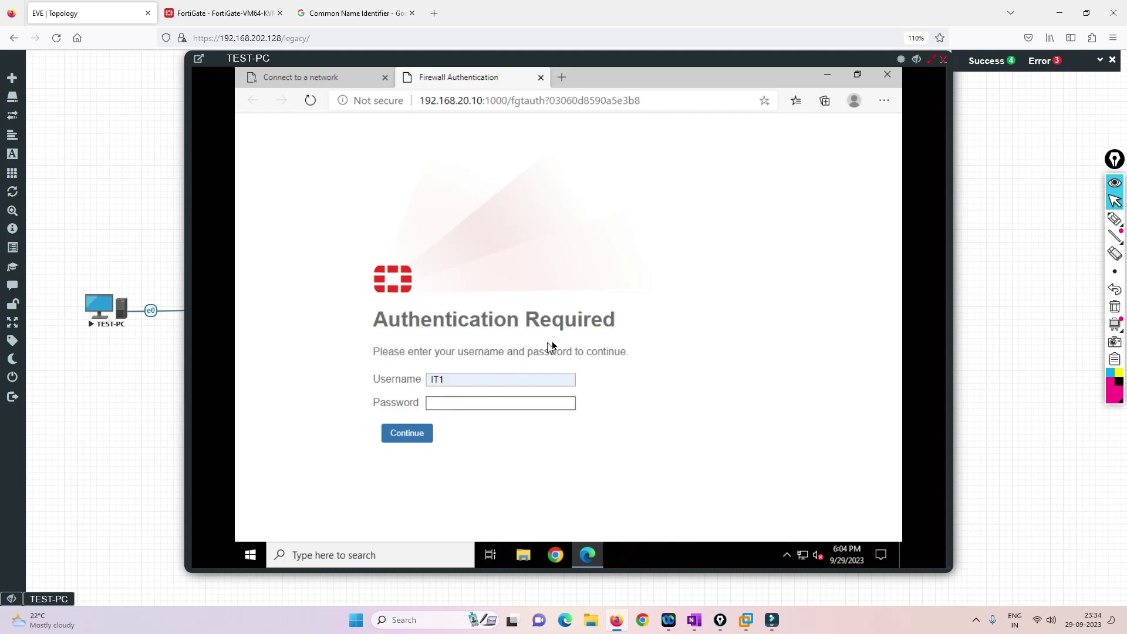
text(f)
click(419, 434)
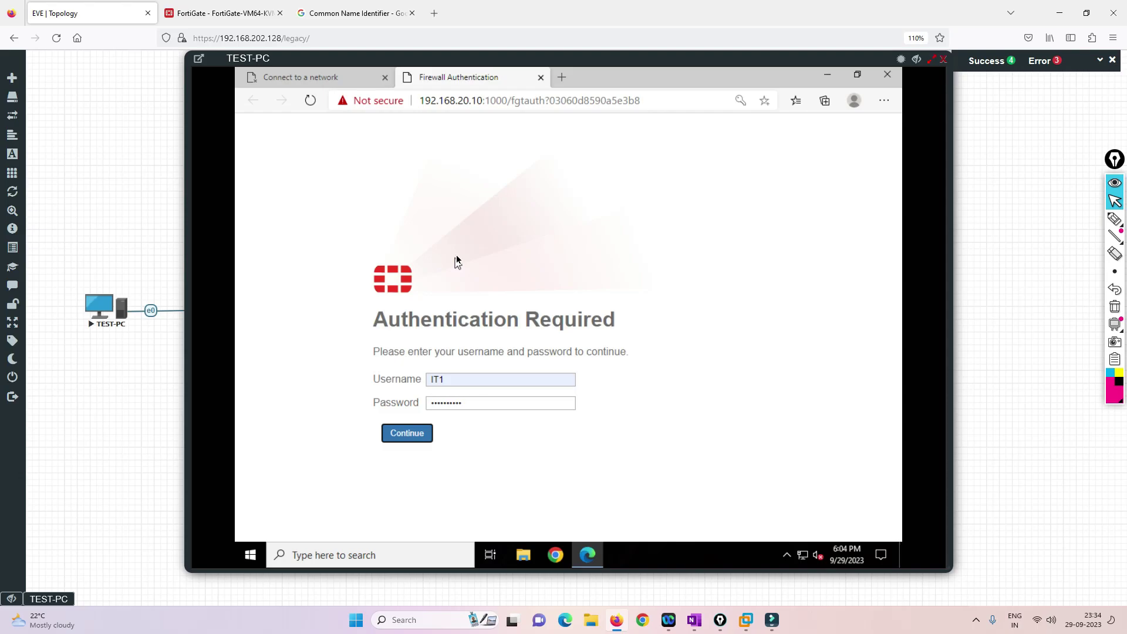
click(408, 434)
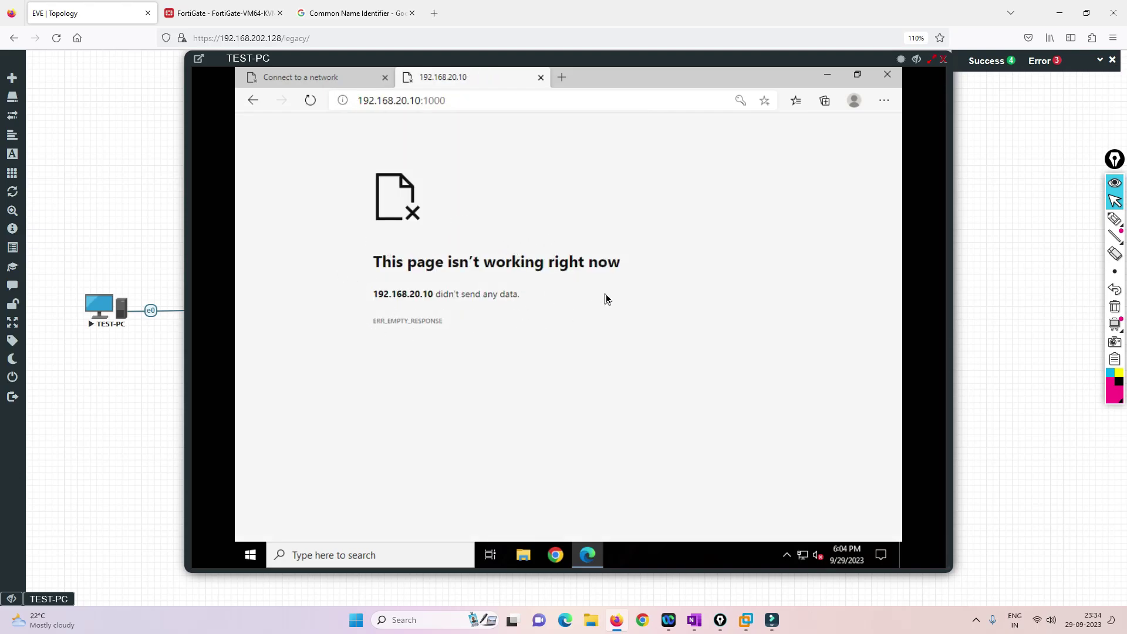
Search for "bing" in a new browser tab on TEST-PC to test internet access
click(561, 77)
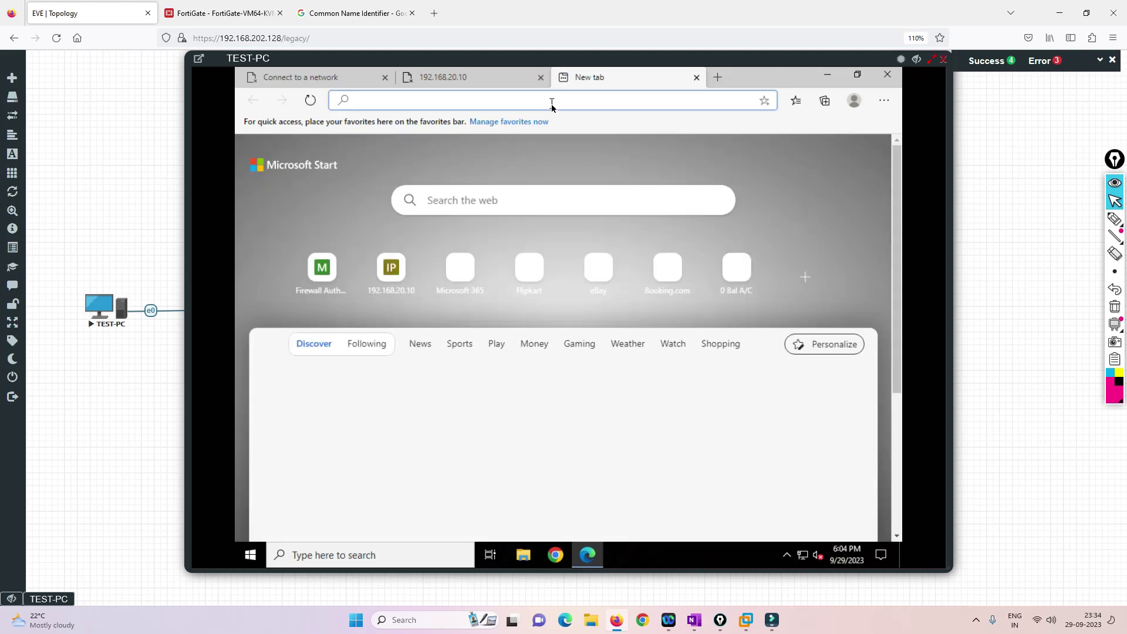
text(goo)
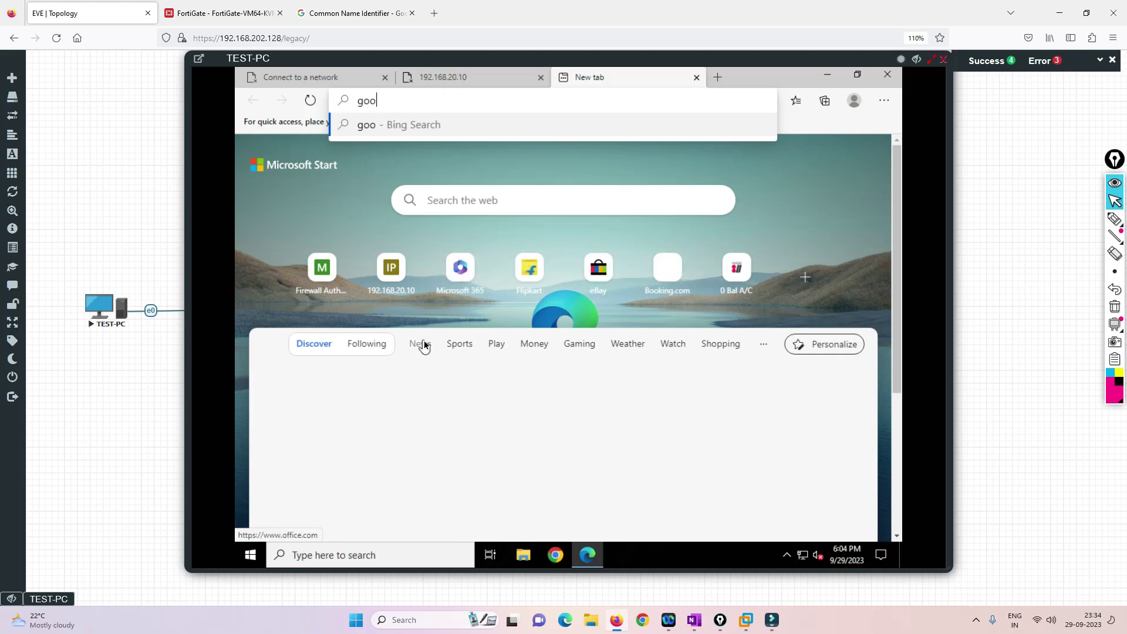
drag(383, 103, 344, 104)
text(b)
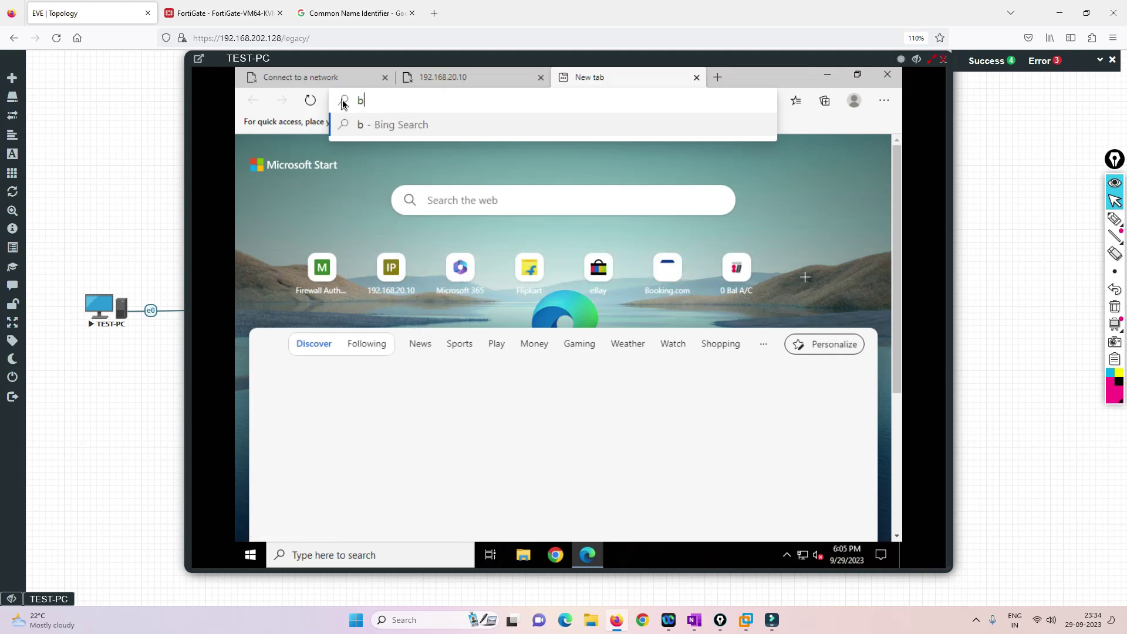
text(ing)
key(Return)
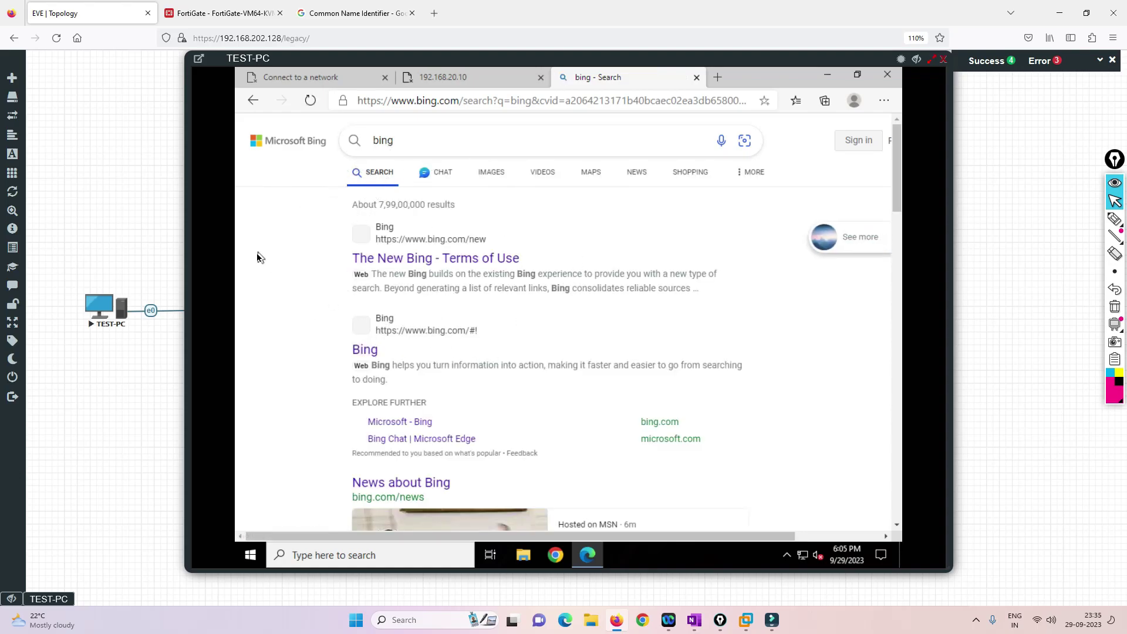
Switch to FortiGate and view the authenticated sessions in the Firewall User Monitor
click(188, 16)
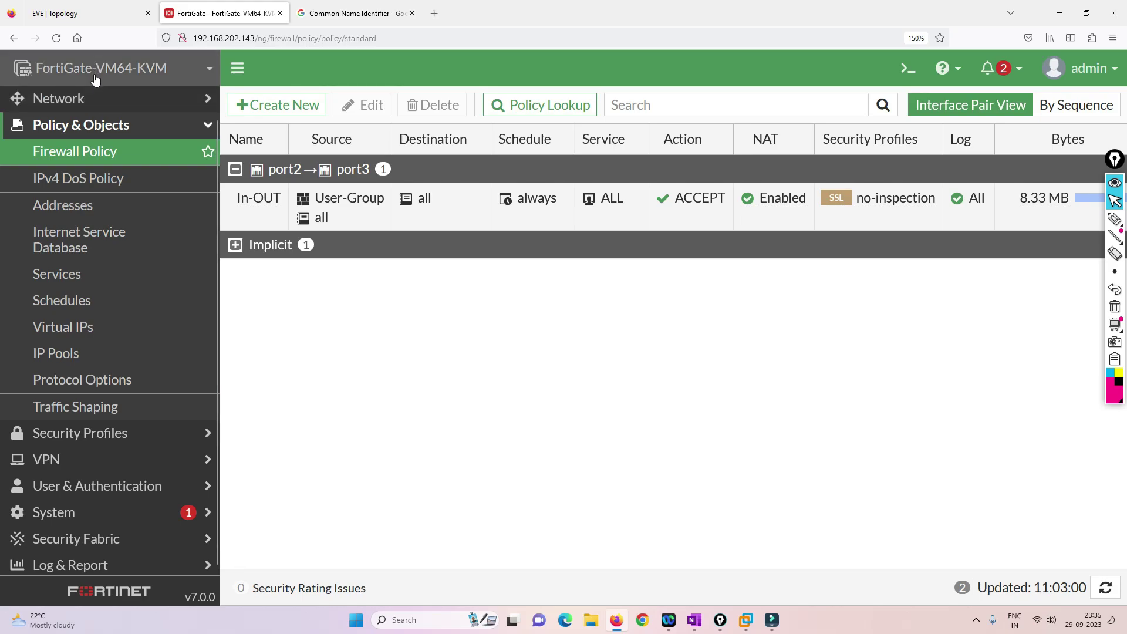
scroll(107, 121, up, 1)
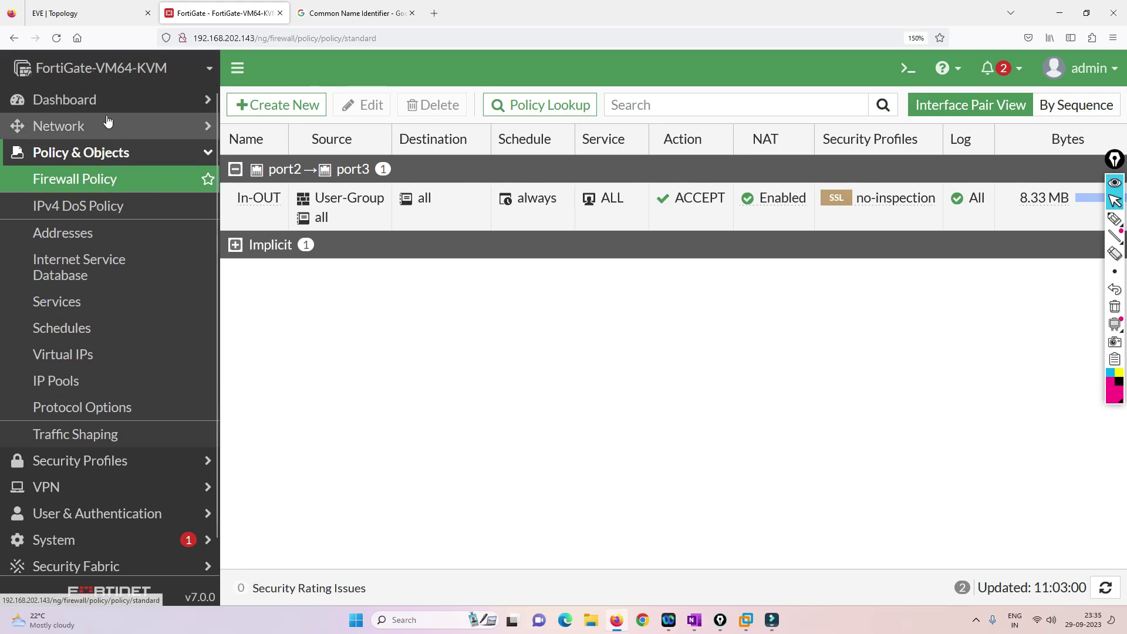
click(108, 100)
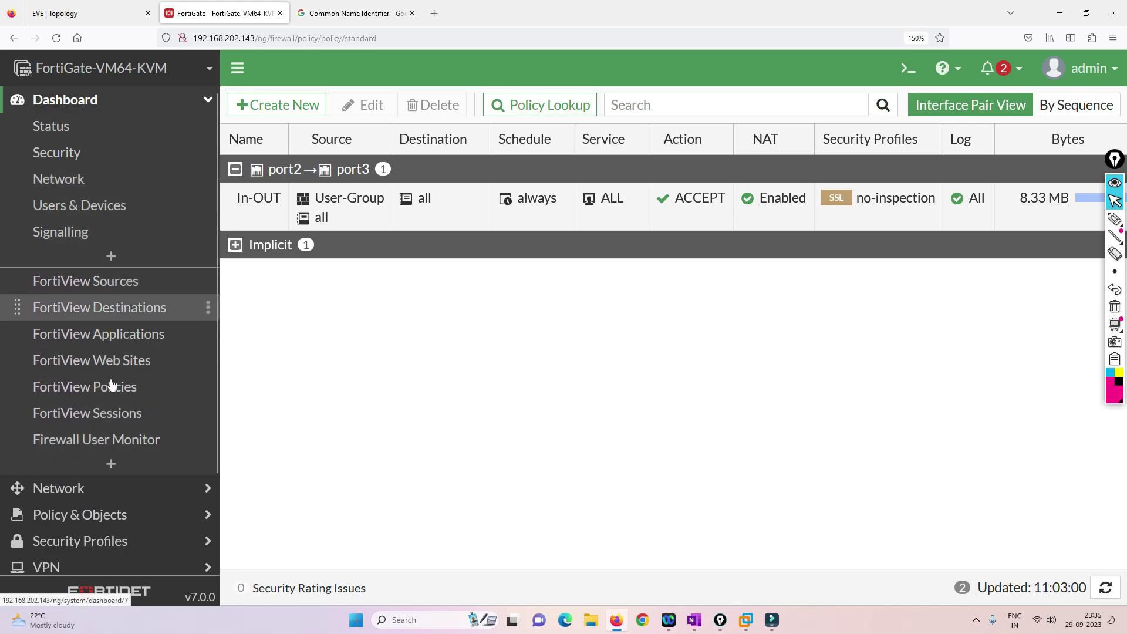
click(115, 440)
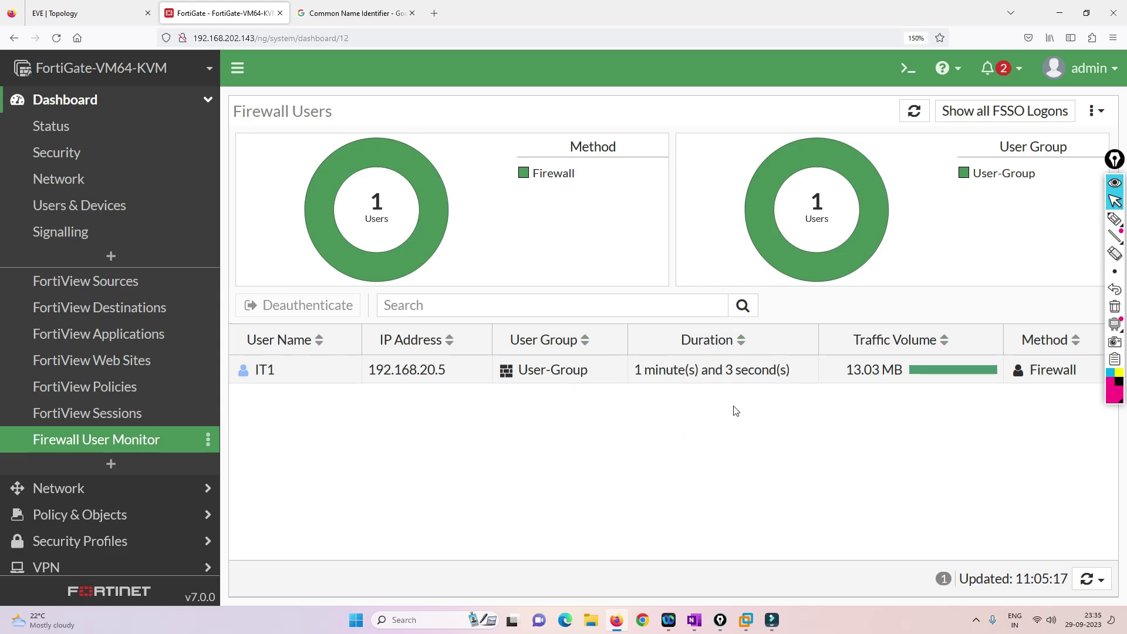
Deauthenticate the IT1 user's firewall session and confirm the action
click(300, 374)
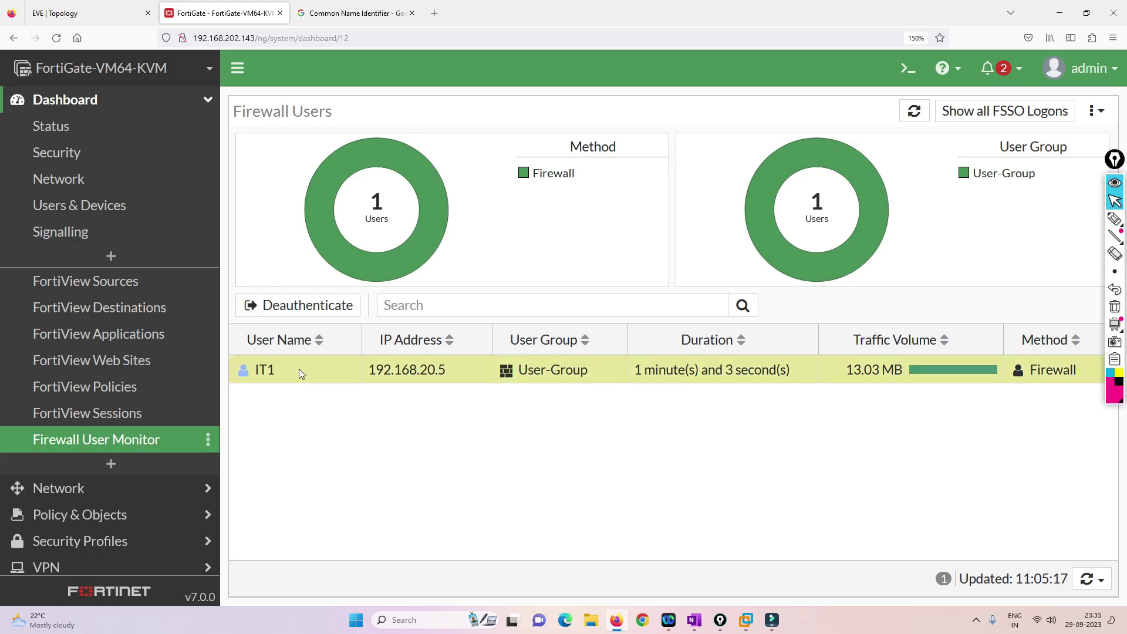
right_click(299, 372)
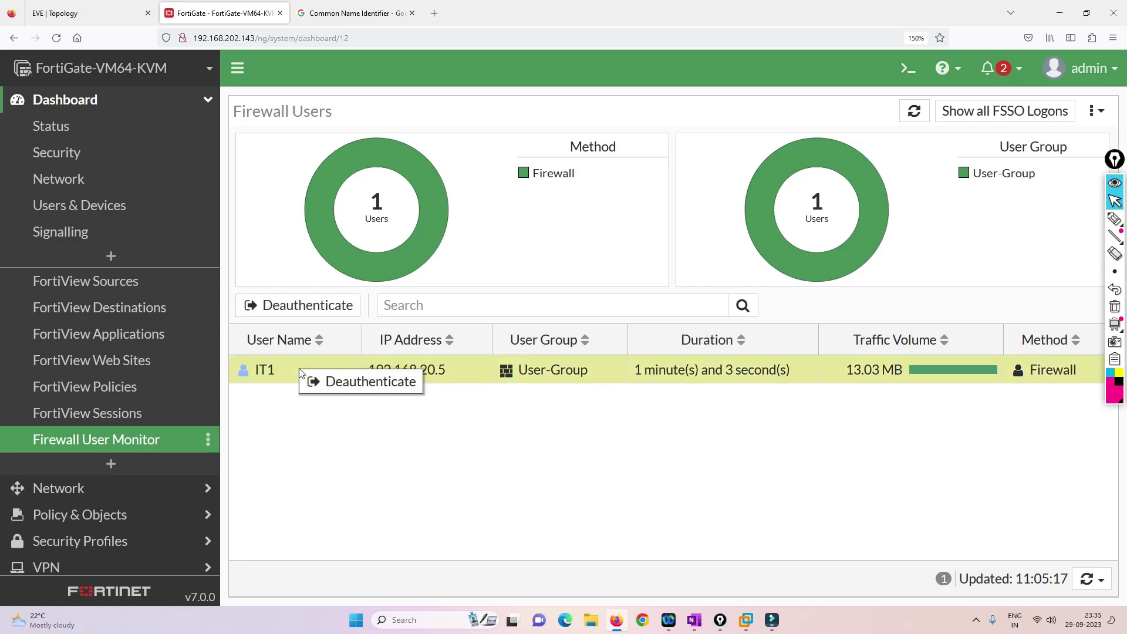
click(292, 306)
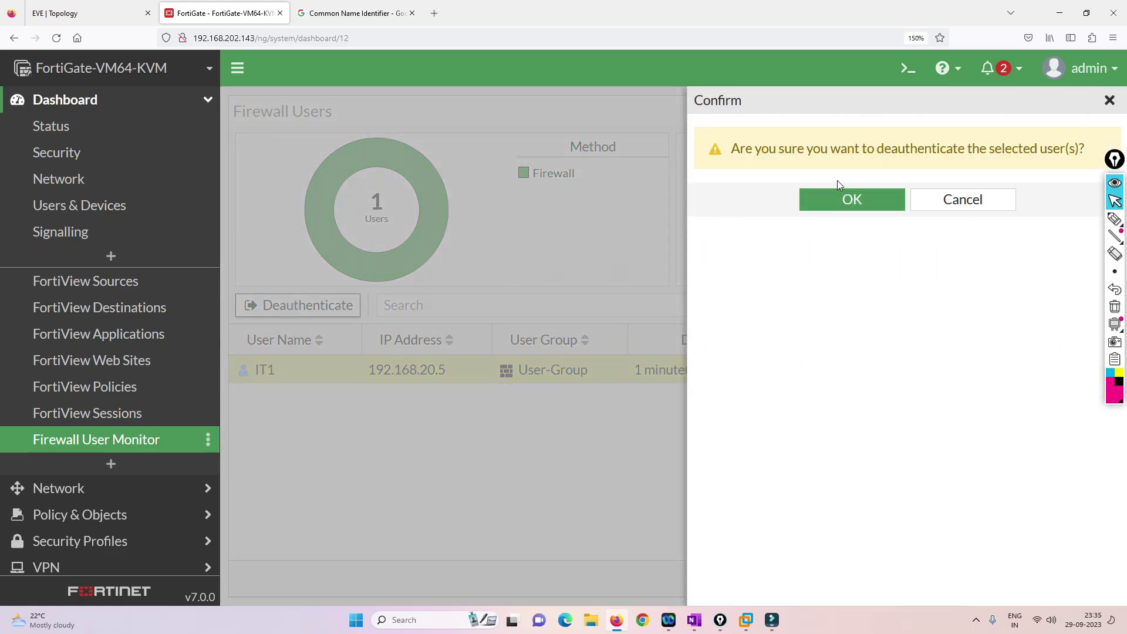
click(873, 198)
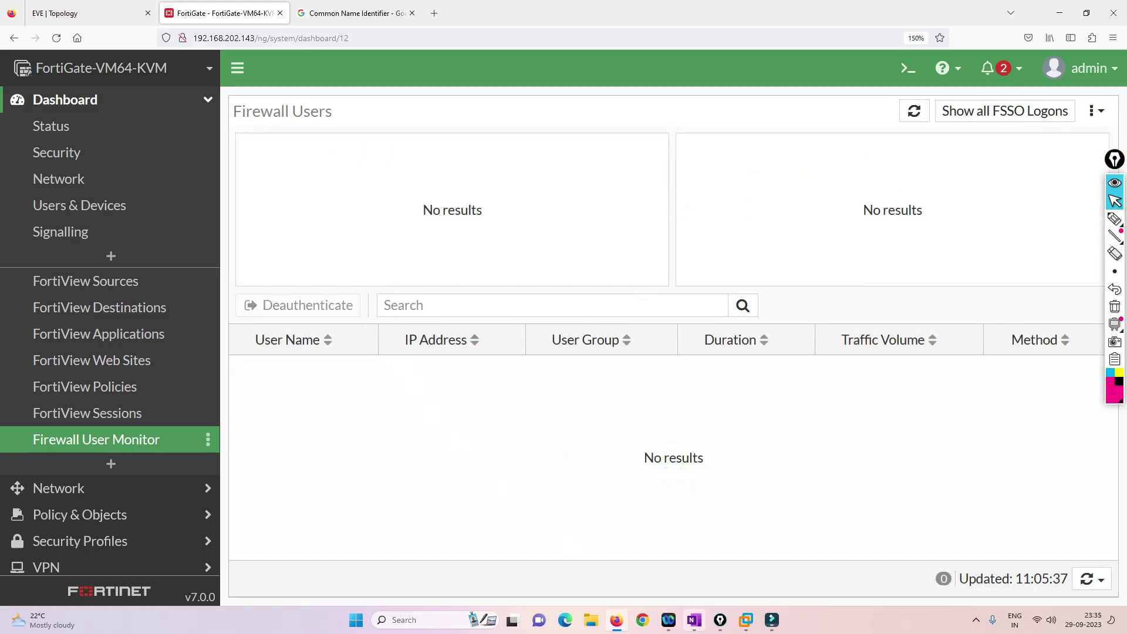
Return to TEST-PC and repeat the "bing" search to trigger the firewall login
mouse_move(623, 619)
click(101, 15)
click(408, 142)
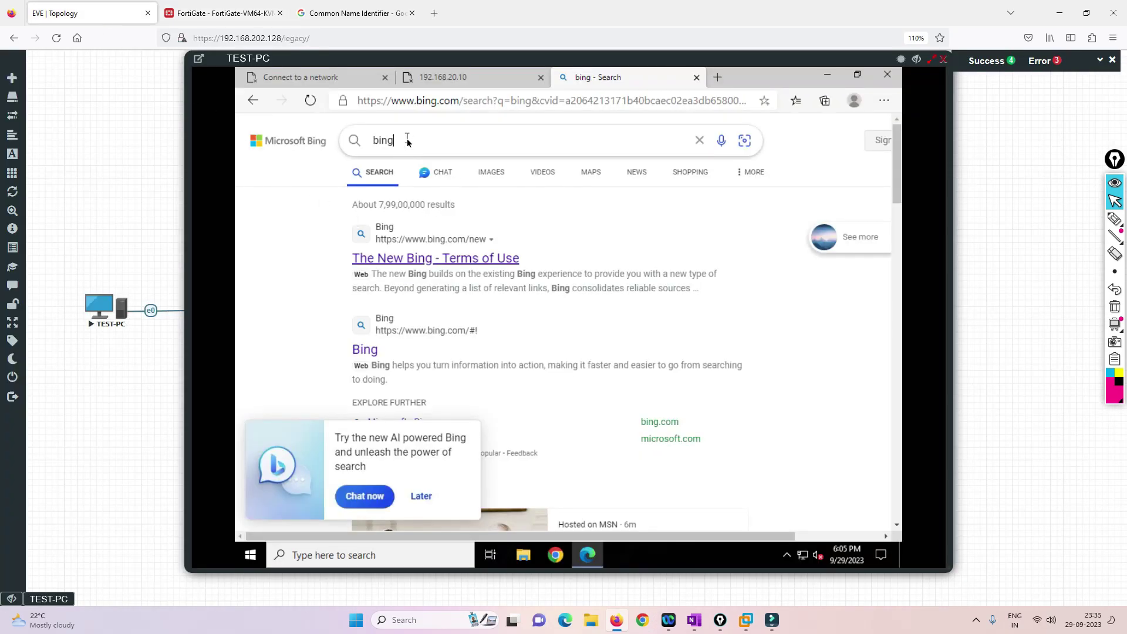
key(Return)
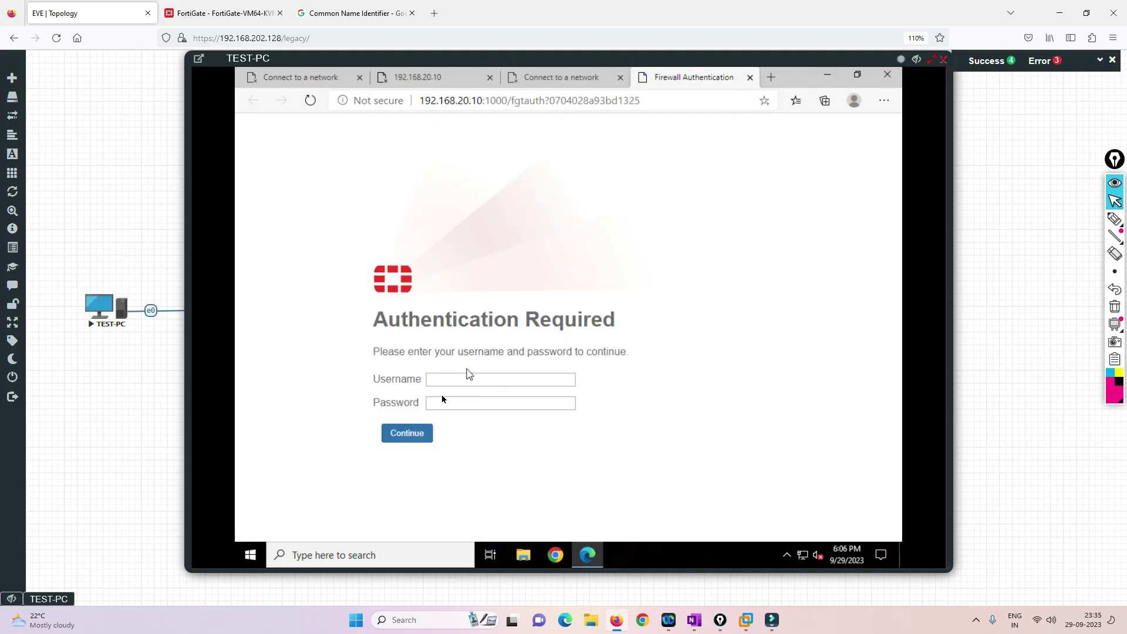
Sign in again on the firewall page as IT1 with the account password and open the Bing home page from the search results
click(443, 381)
click(448, 402)
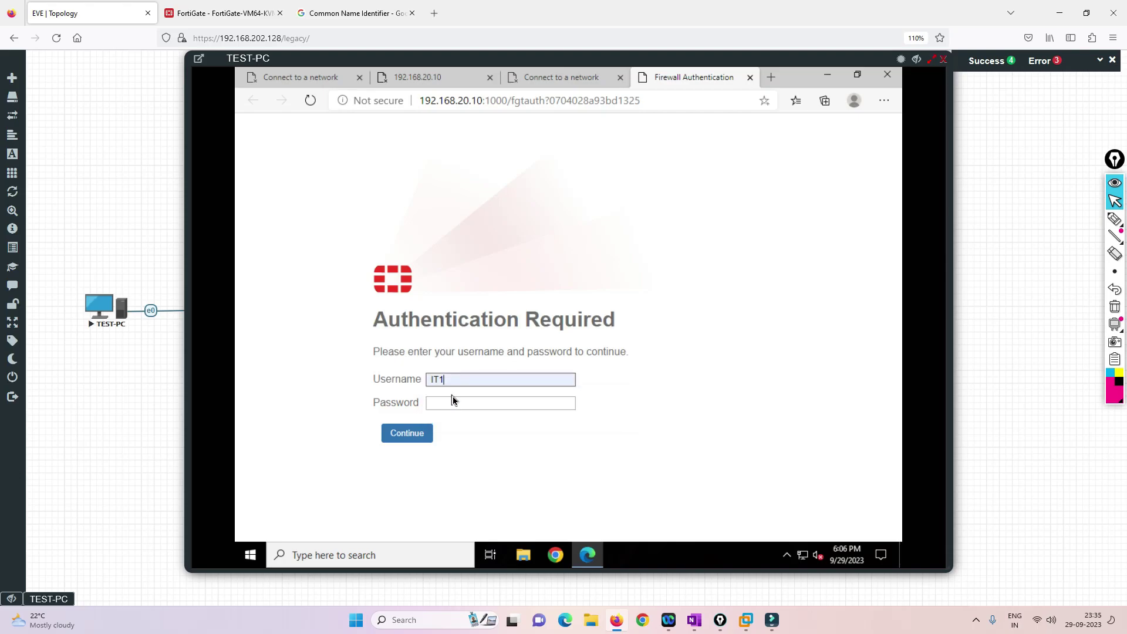
click(453, 404)
text(p)
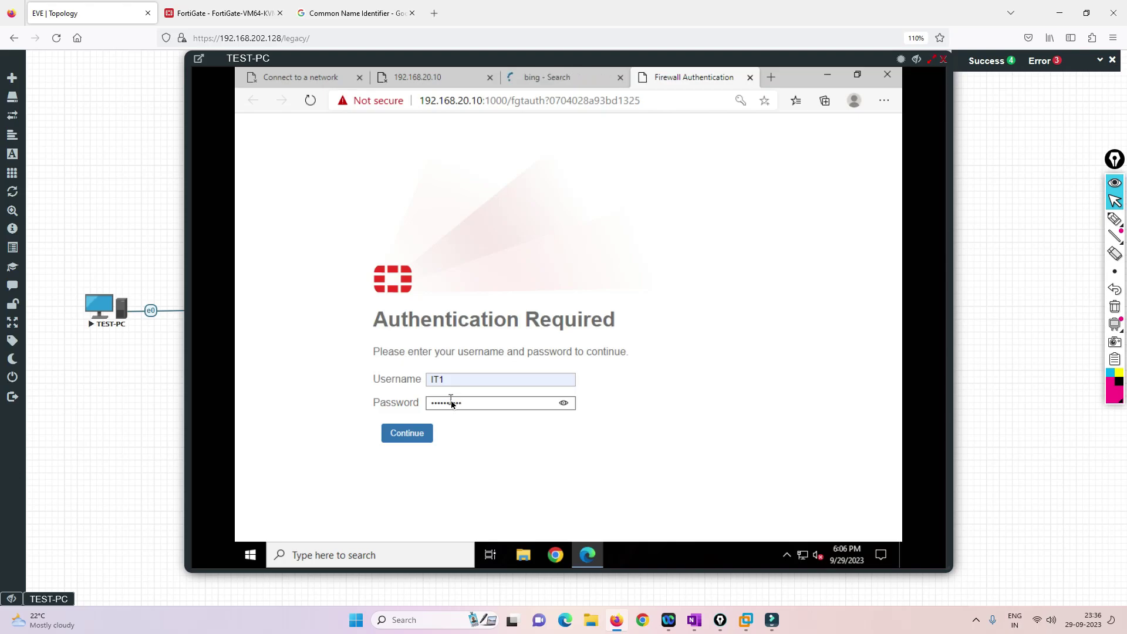
click(411, 433)
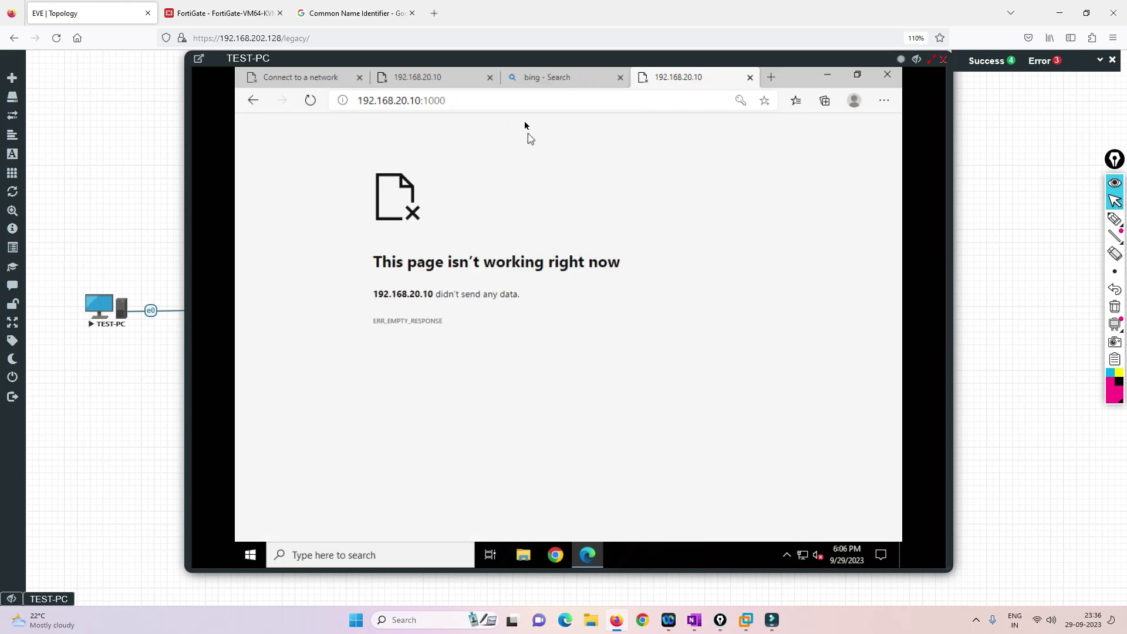
click(543, 77)
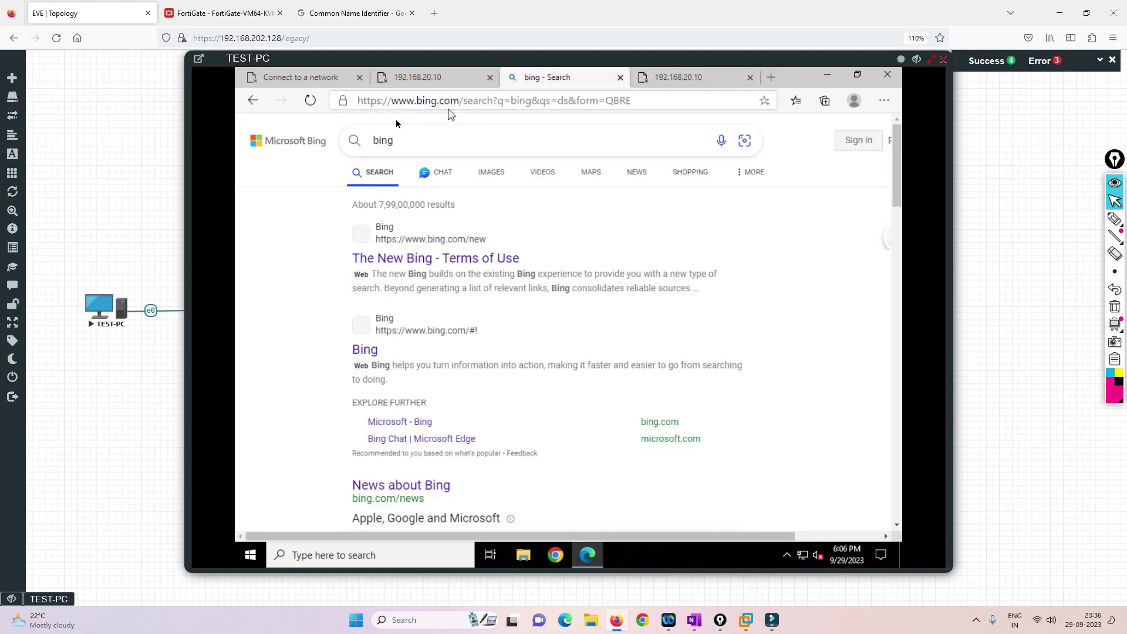
click(305, 145)
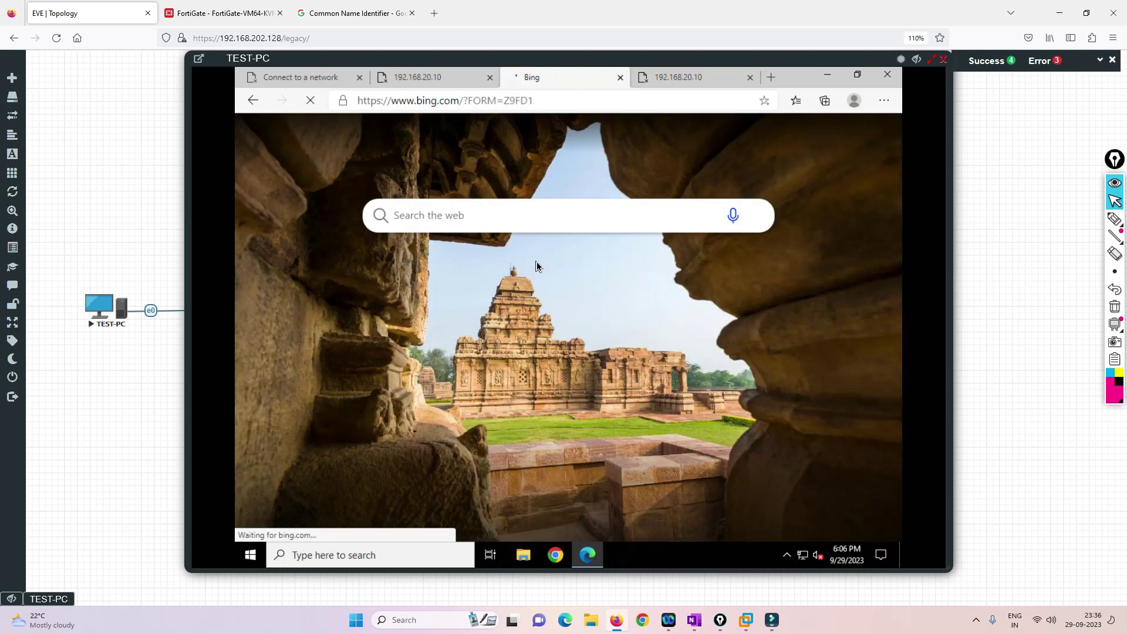
Reload the Firewall User Monitor in FortiGate and inspect the user group details of the IT1 session
click(207, 5)
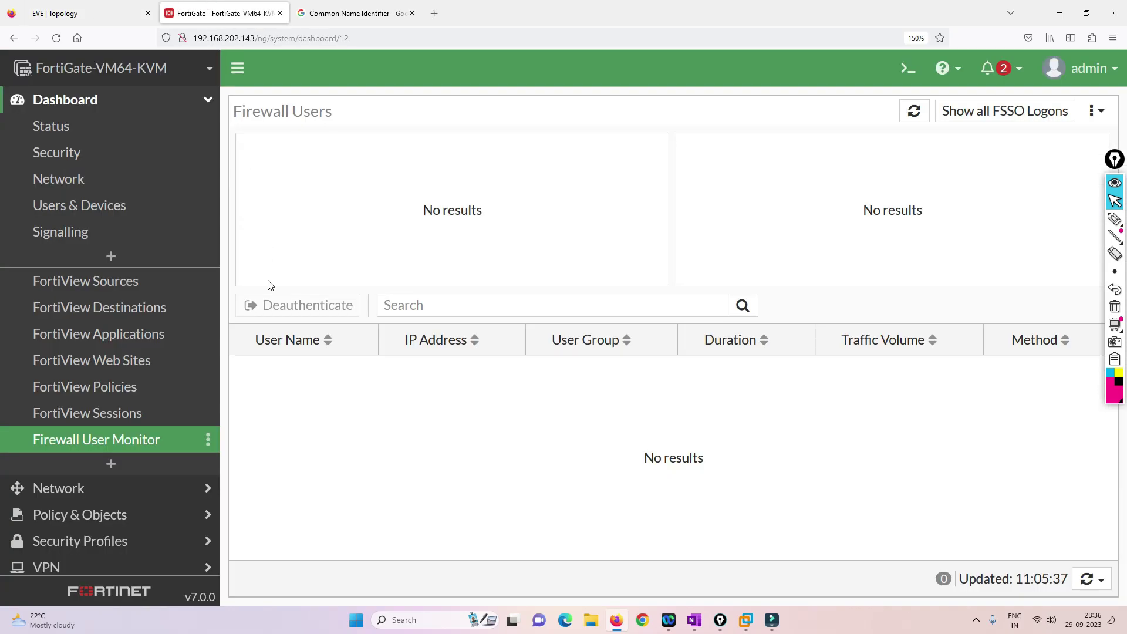
click(75, 7)
click(189, 7)
click(94, 414)
click(101, 444)
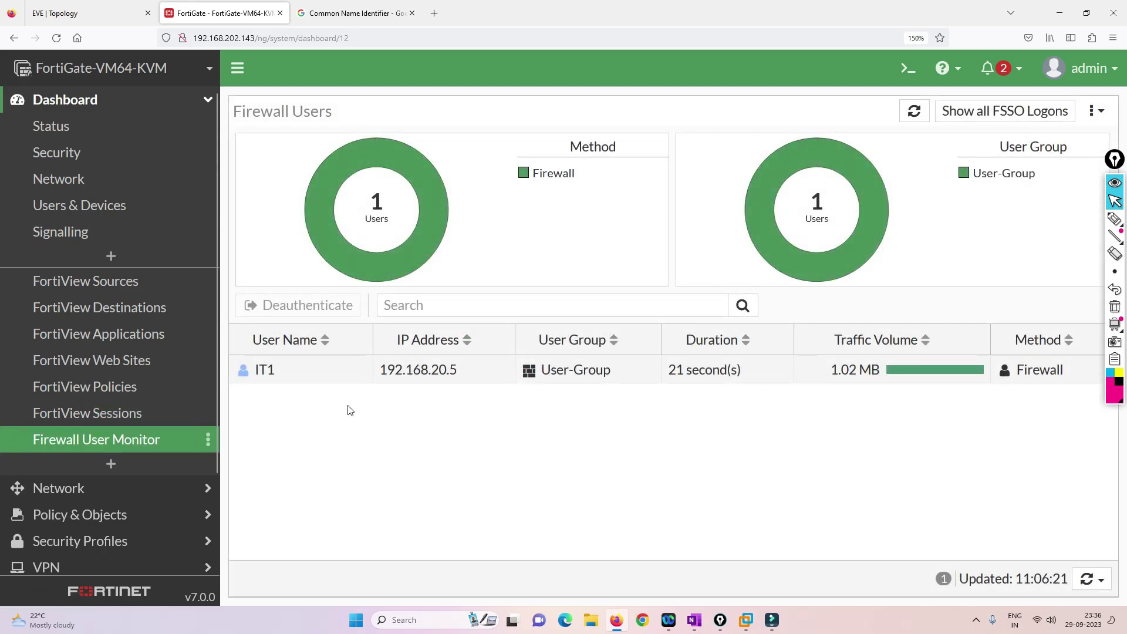
mouse_move(575, 377)
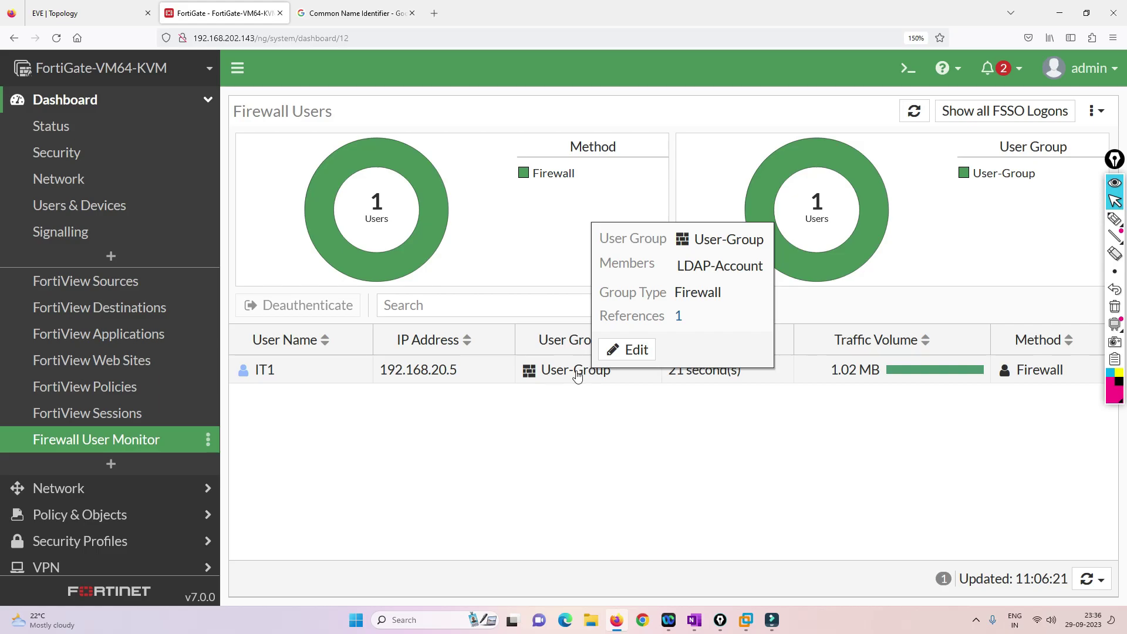
Close the TEST-PC console in EVE and draw a freehand arrow pointing at the Fortinet1 firewall in the topology
click(102, 6)
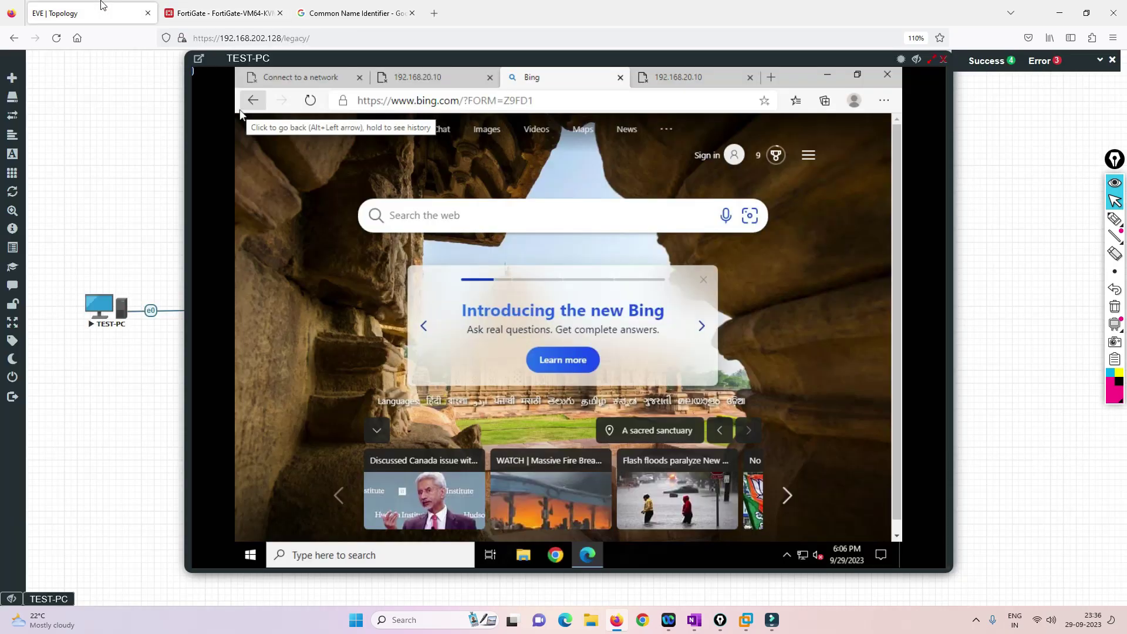
click(944, 59)
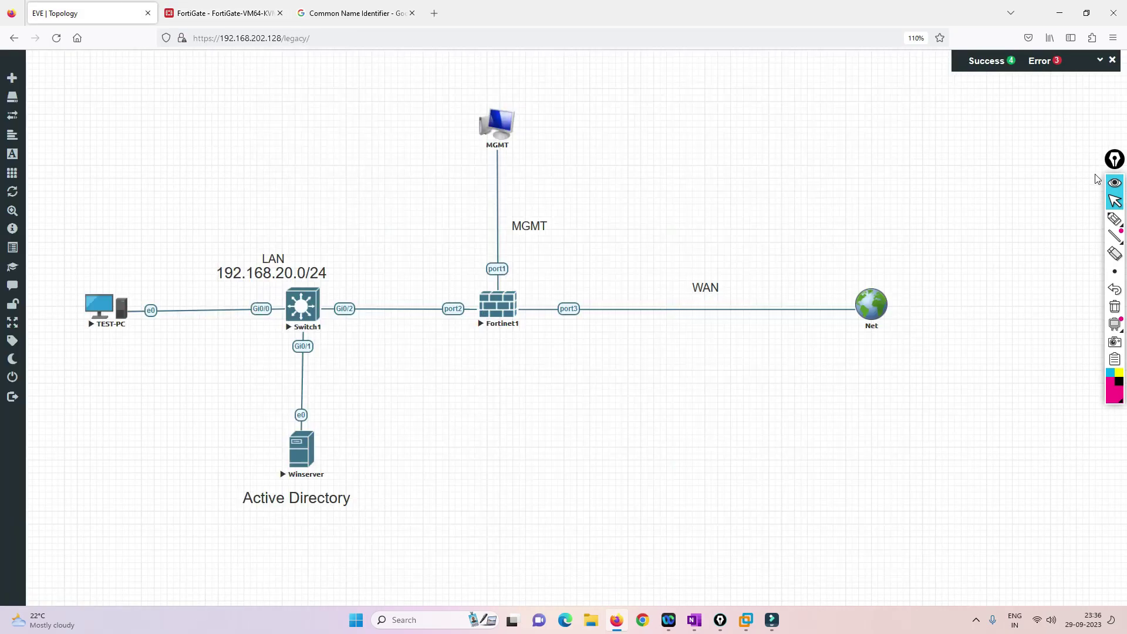
click(1114, 220)
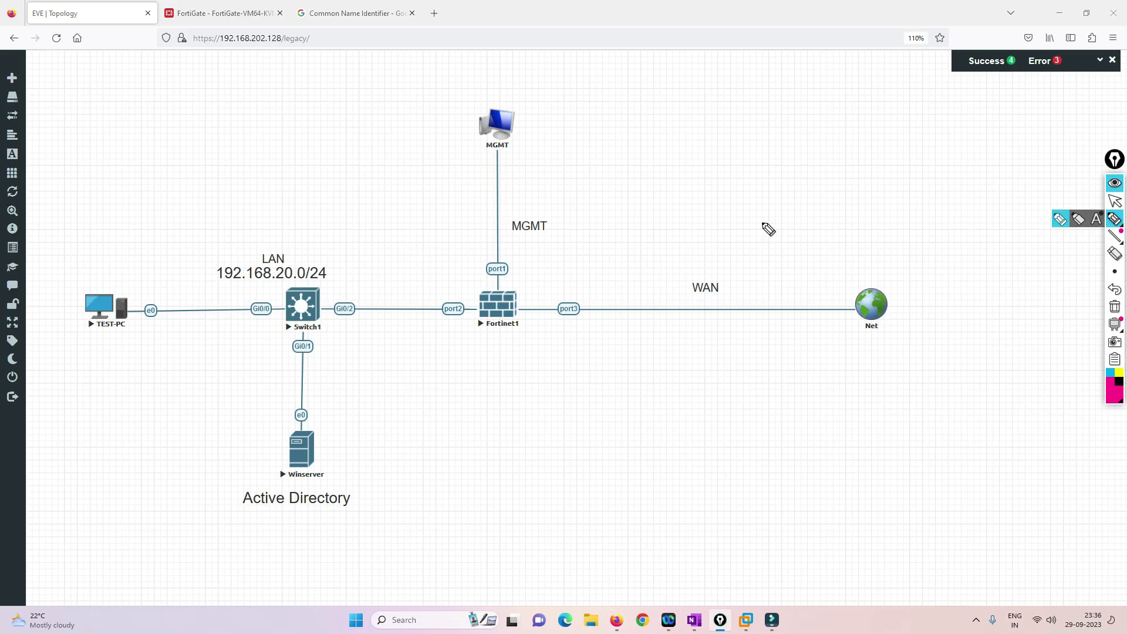
click(547, 256)
mouse_move(574, 243)
mouse_down()
mouse_move(544, 266)
mouse_move(564, 269)
mouse_up()
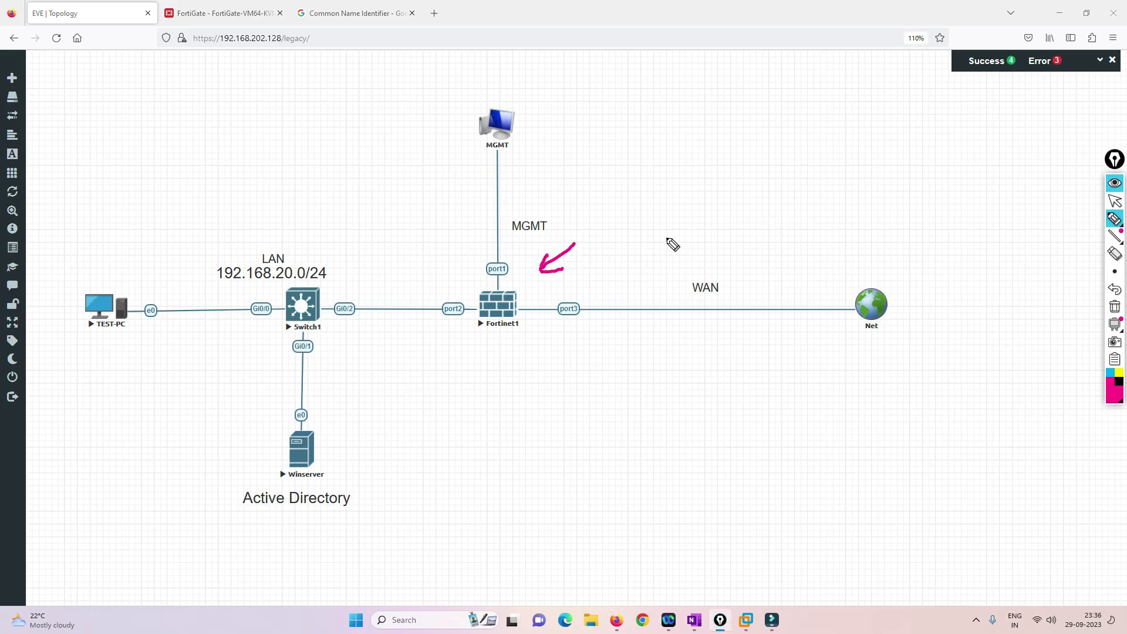
Handwrite "AD Authen", "Active" and "Passive" above the WAN link, with an arrow pointing down from "Passive"
drag(650, 210, 741, 174)
mouse_move(693, 231)
mouse_down()
mouse_move(754, 205)
mouse_move(745, 238)
mouse_move(804, 210)
mouse_move(796, 203)
mouse_up()
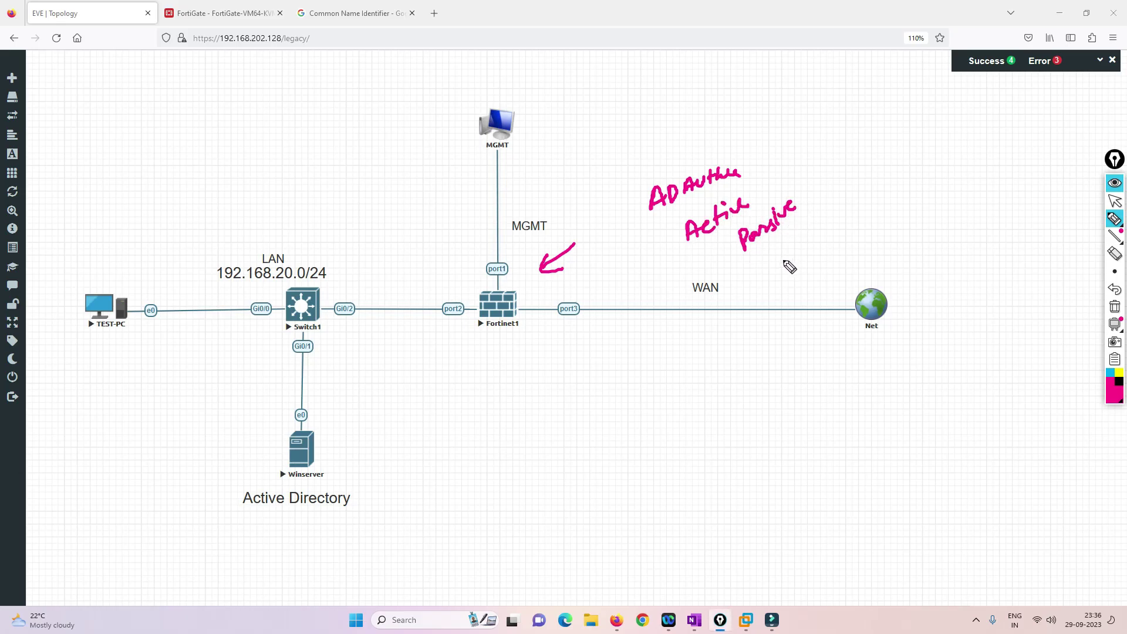
mouse_move(772, 249)
mouse_down()
mouse_move(773, 276)
mouse_move(784, 265)
mouse_up()
Handwrite "Like" and "Comment" below the WAN link, circle both words and draw arrows pointing at them
mouse_move(631, 356)
mouse_down()
mouse_move(643, 380)
mouse_move(647, 359)
mouse_move(685, 359)
mouse_up()
click(655, 357)
mouse_move(687, 329)
mouse_down()
mouse_move(606, 375)
mouse_move(704, 341)
mouse_up()
drag(703, 341, 722, 347)
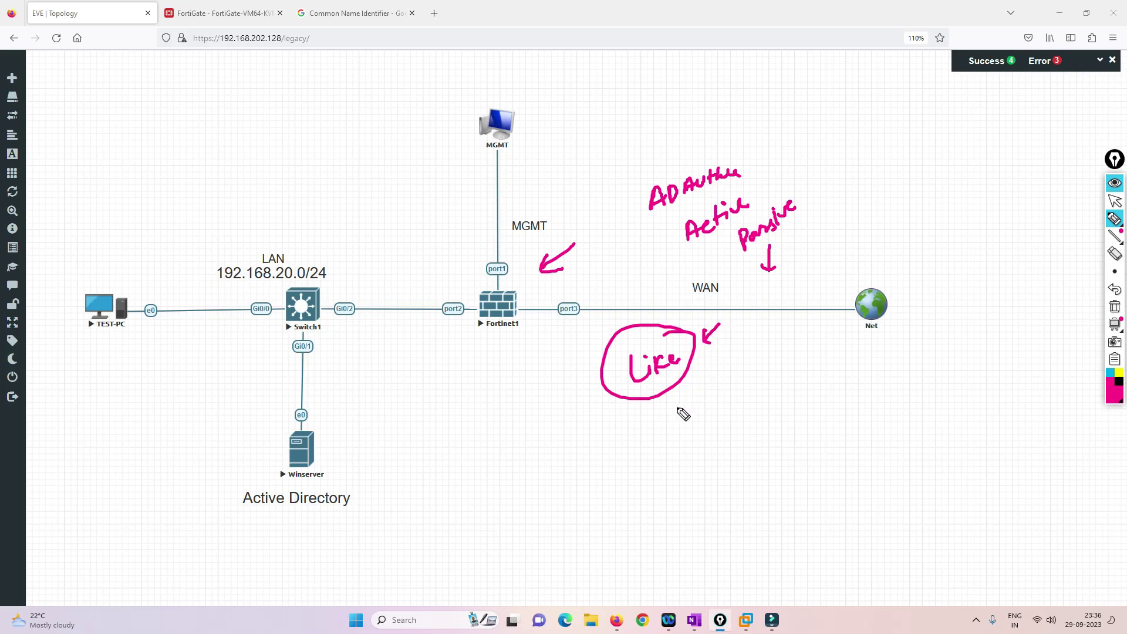
mouse_move(652, 429)
mouse_down()
mouse_move(661, 386)
mouse_move(702, 413)
mouse_move(757, 385)
mouse_move(778, 350)
mouse_up()
drag(782, 311, 765, 337)
drag(762, 327, 779, 339)
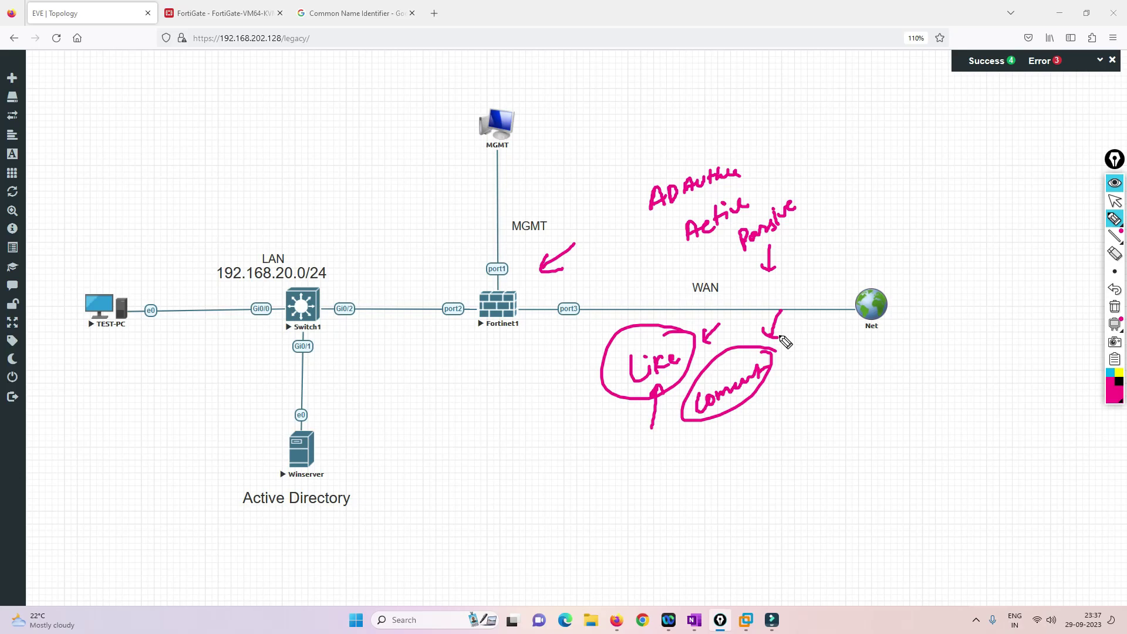
Add another arrow to "Comment", handwrite a list of further notes beneath it, and bracket the list with an arrow to "Sub"
mouse_move(814, 346)
mouse_down()
mouse_move(782, 355)
mouse_move(794, 361)
mouse_up()
mouse_move(765, 399)
mouse_down()
mouse_move(762, 418)
mouse_move(775, 414)
mouse_up()
mouse_move(777, 413)
mouse_down()
mouse_move(815, 381)
mouse_move(765, 447)
mouse_move(810, 435)
mouse_up()
click(764, 458)
mouse_move(790, 480)
mouse_down()
mouse_move(825, 449)
mouse_move(825, 511)
mouse_move(844, 492)
mouse_up()
click(806, 492)
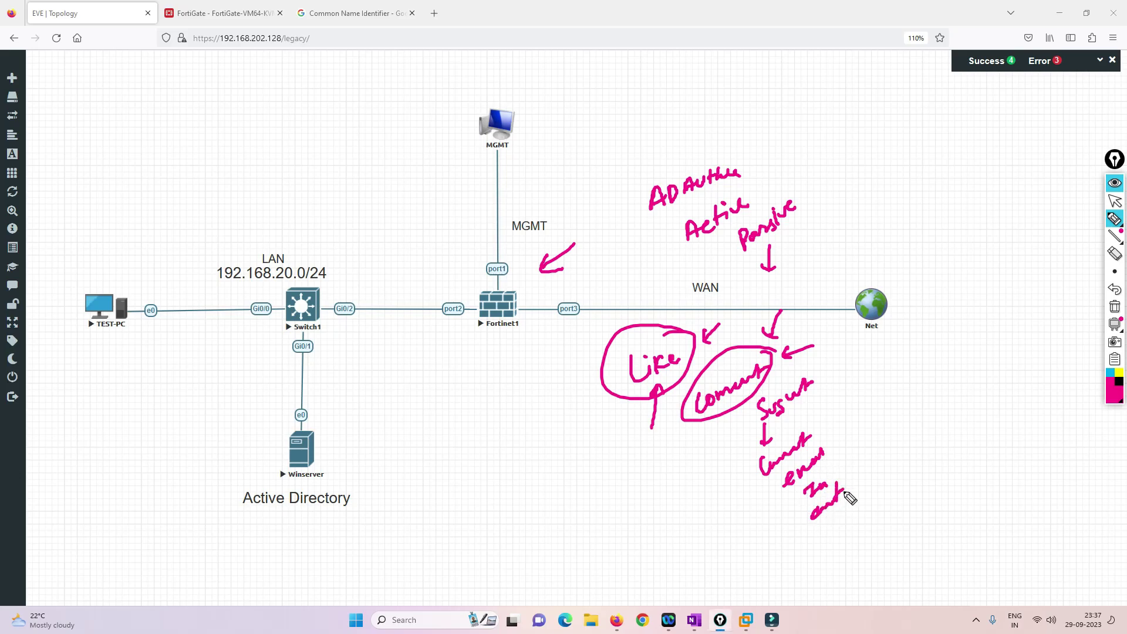
mouse_move(852, 407)
mouse_down()
mouse_move(844, 424)
mouse_move(856, 475)
mouse_up()
mouse_move(877, 427)
mouse_down()
mouse_move(954, 380)
mouse_move(951, 418)
mouse_up()
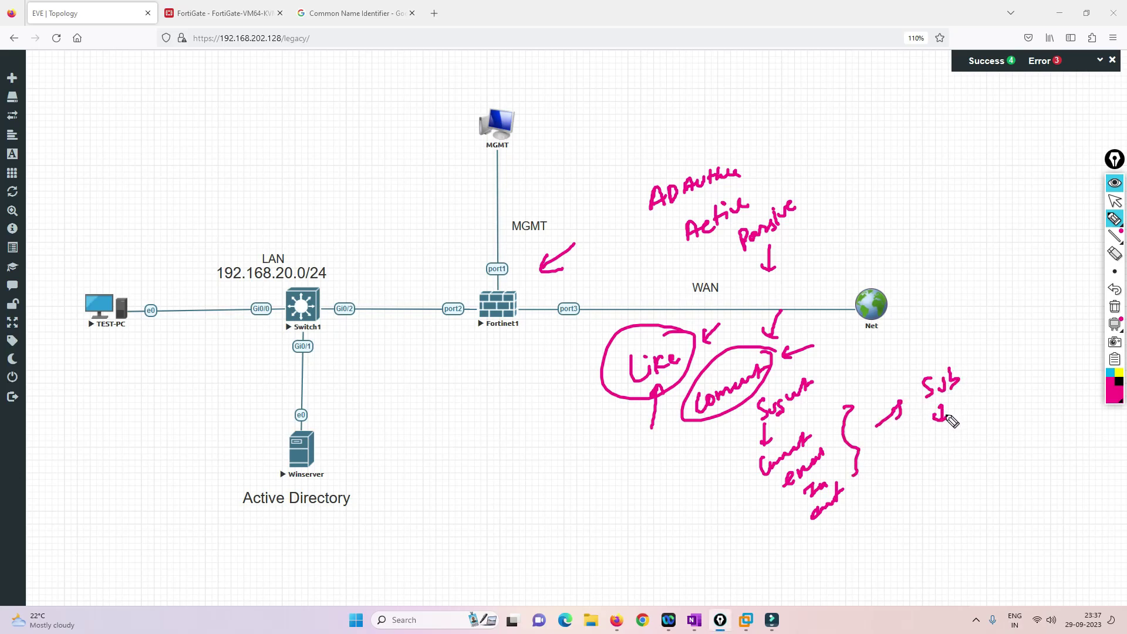